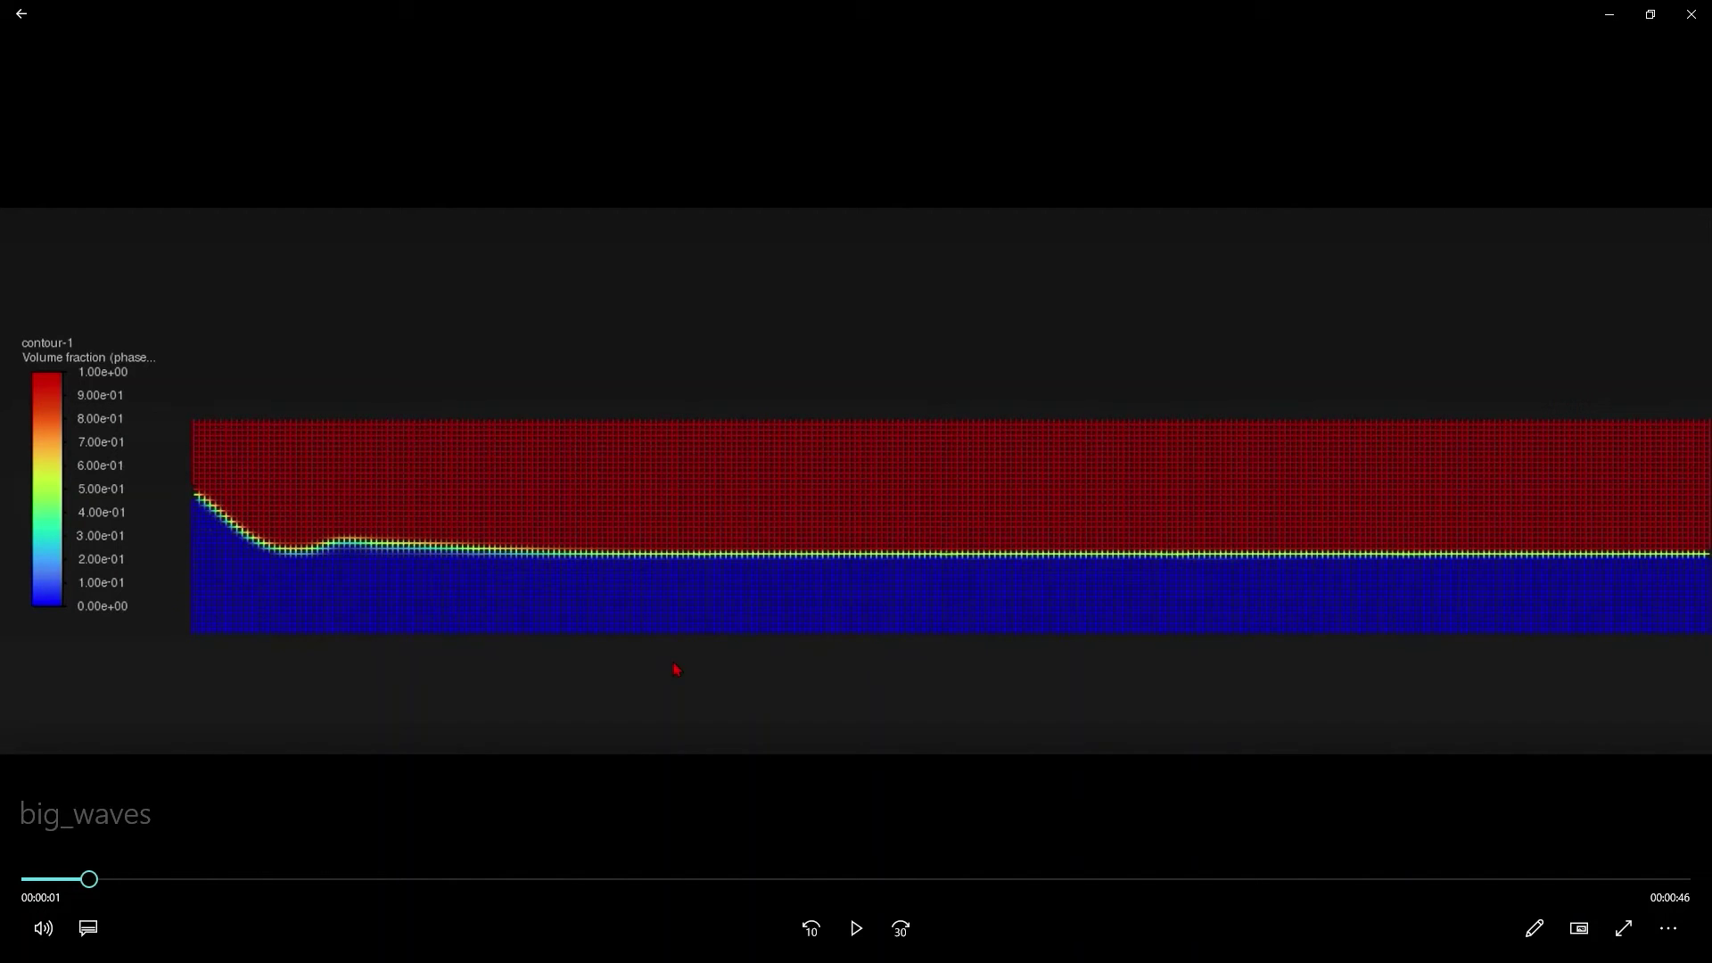
Play the big_waves wave animation in Movies & TV.
left_click(856, 928)
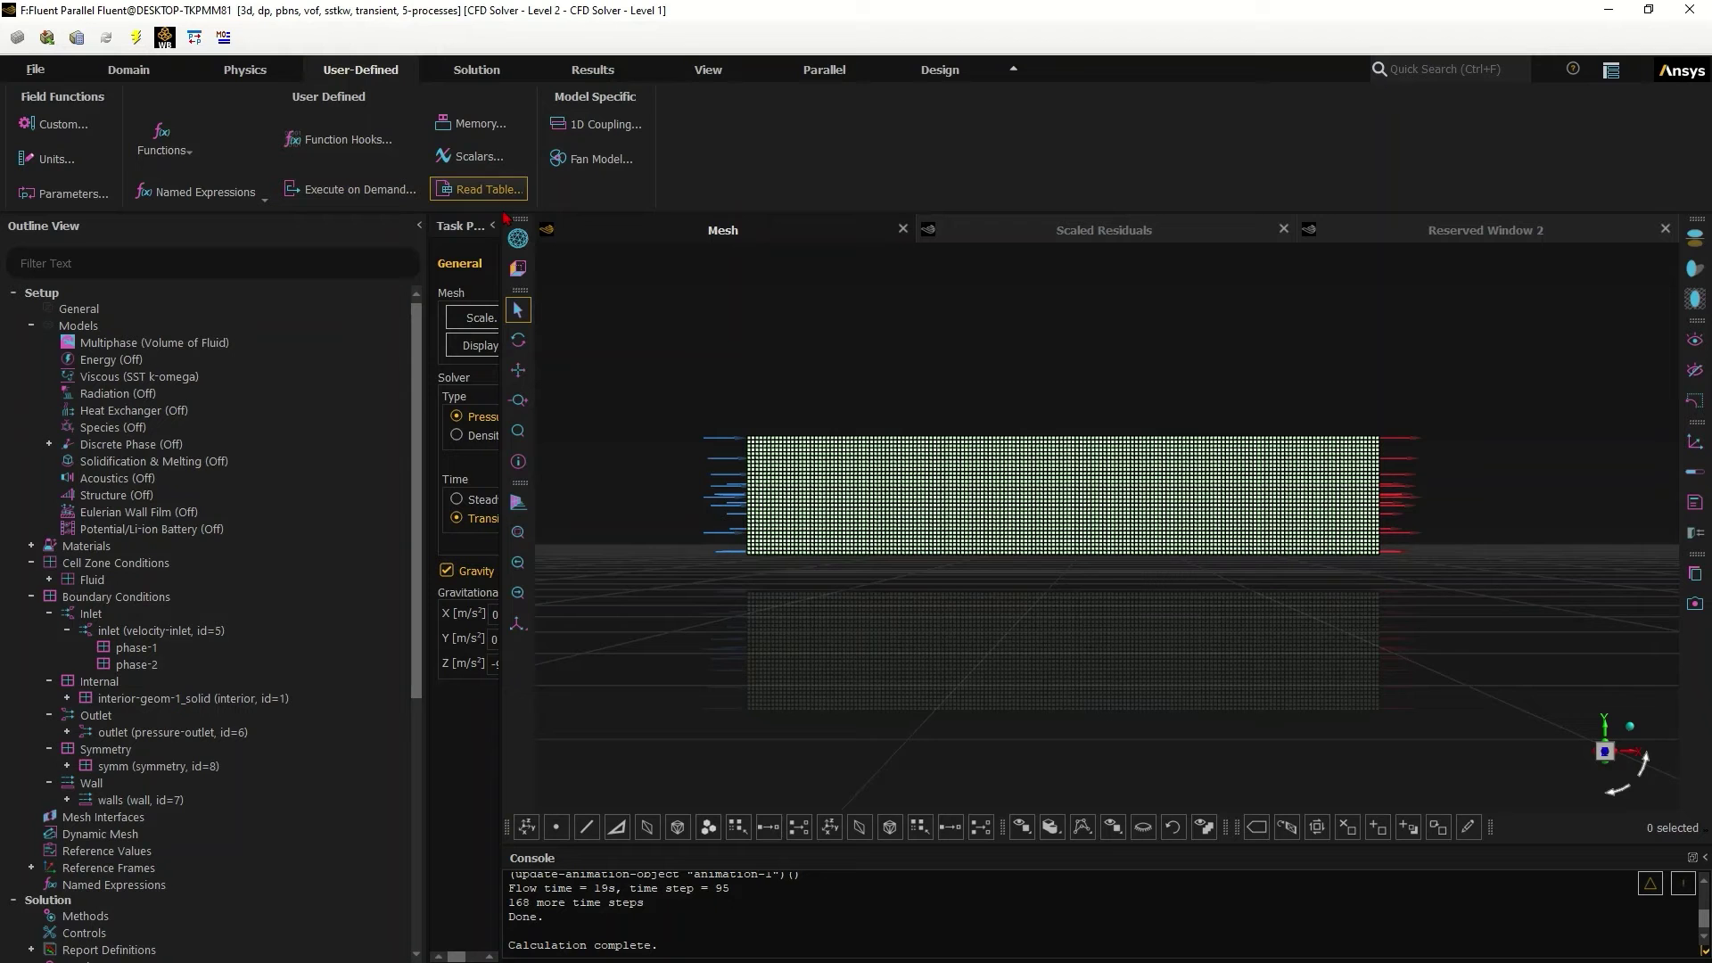
Widen the general settings panel and orbit the tank mesh to an oblique 3D view.
left_click_drag(505, 223, 784, 231)
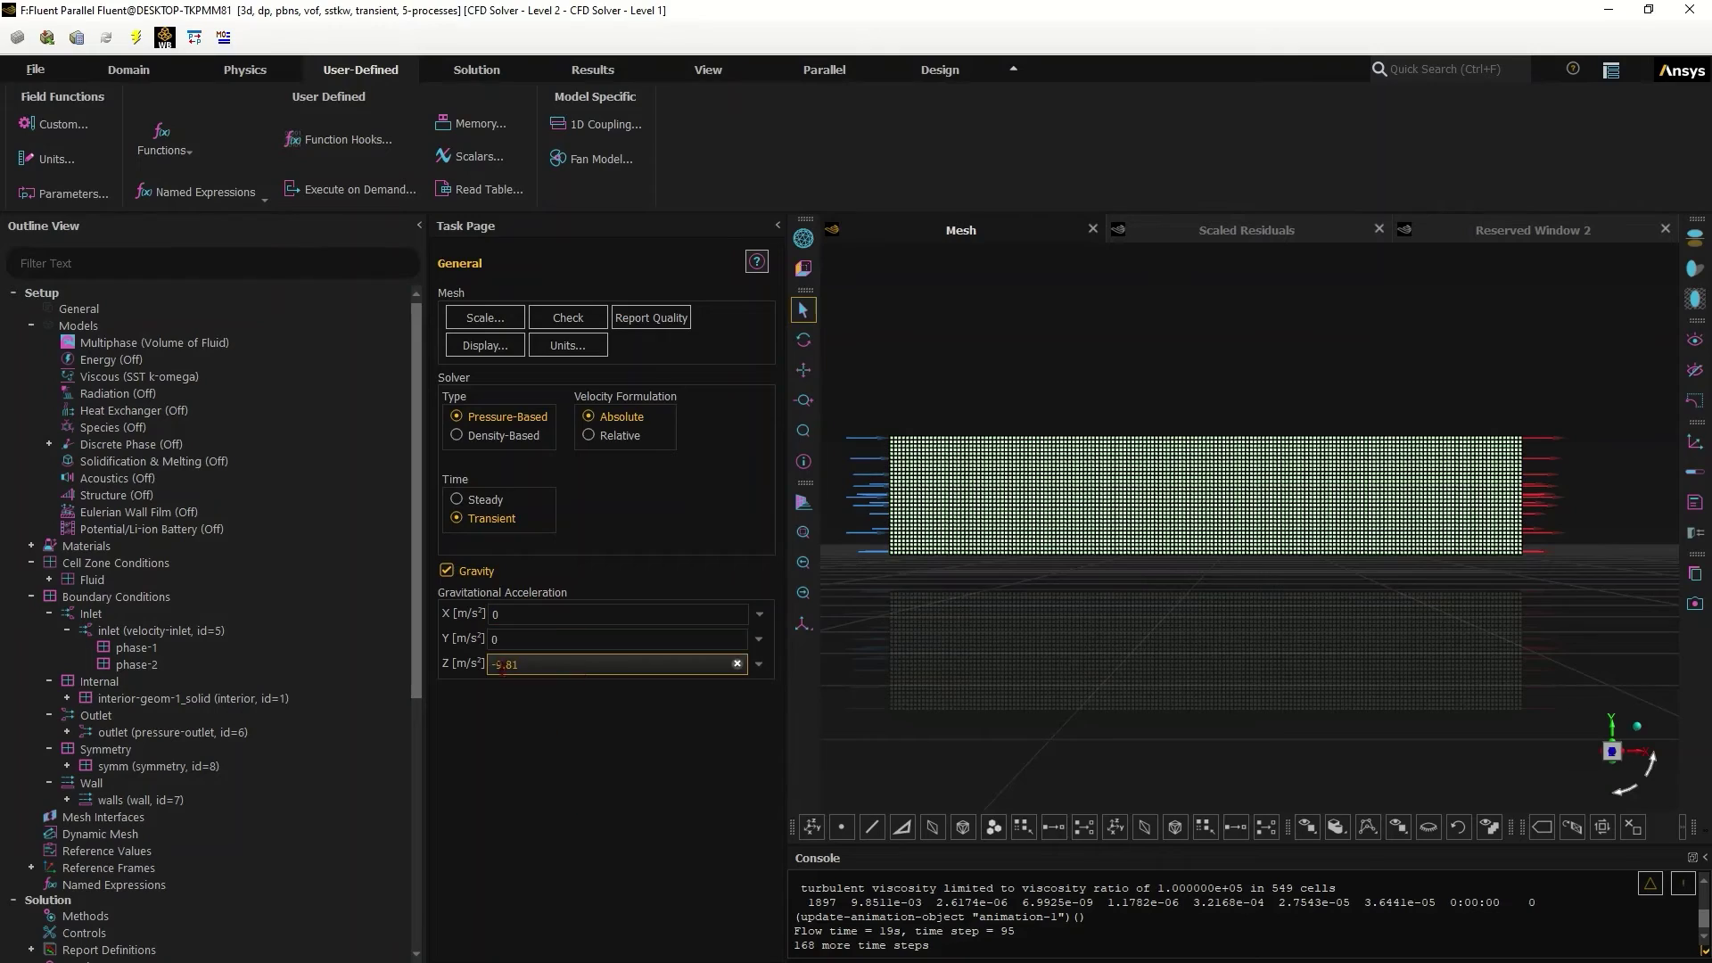
scroll(1271, 660, "down", 1)
scroll(1017, 606, "up", 1)
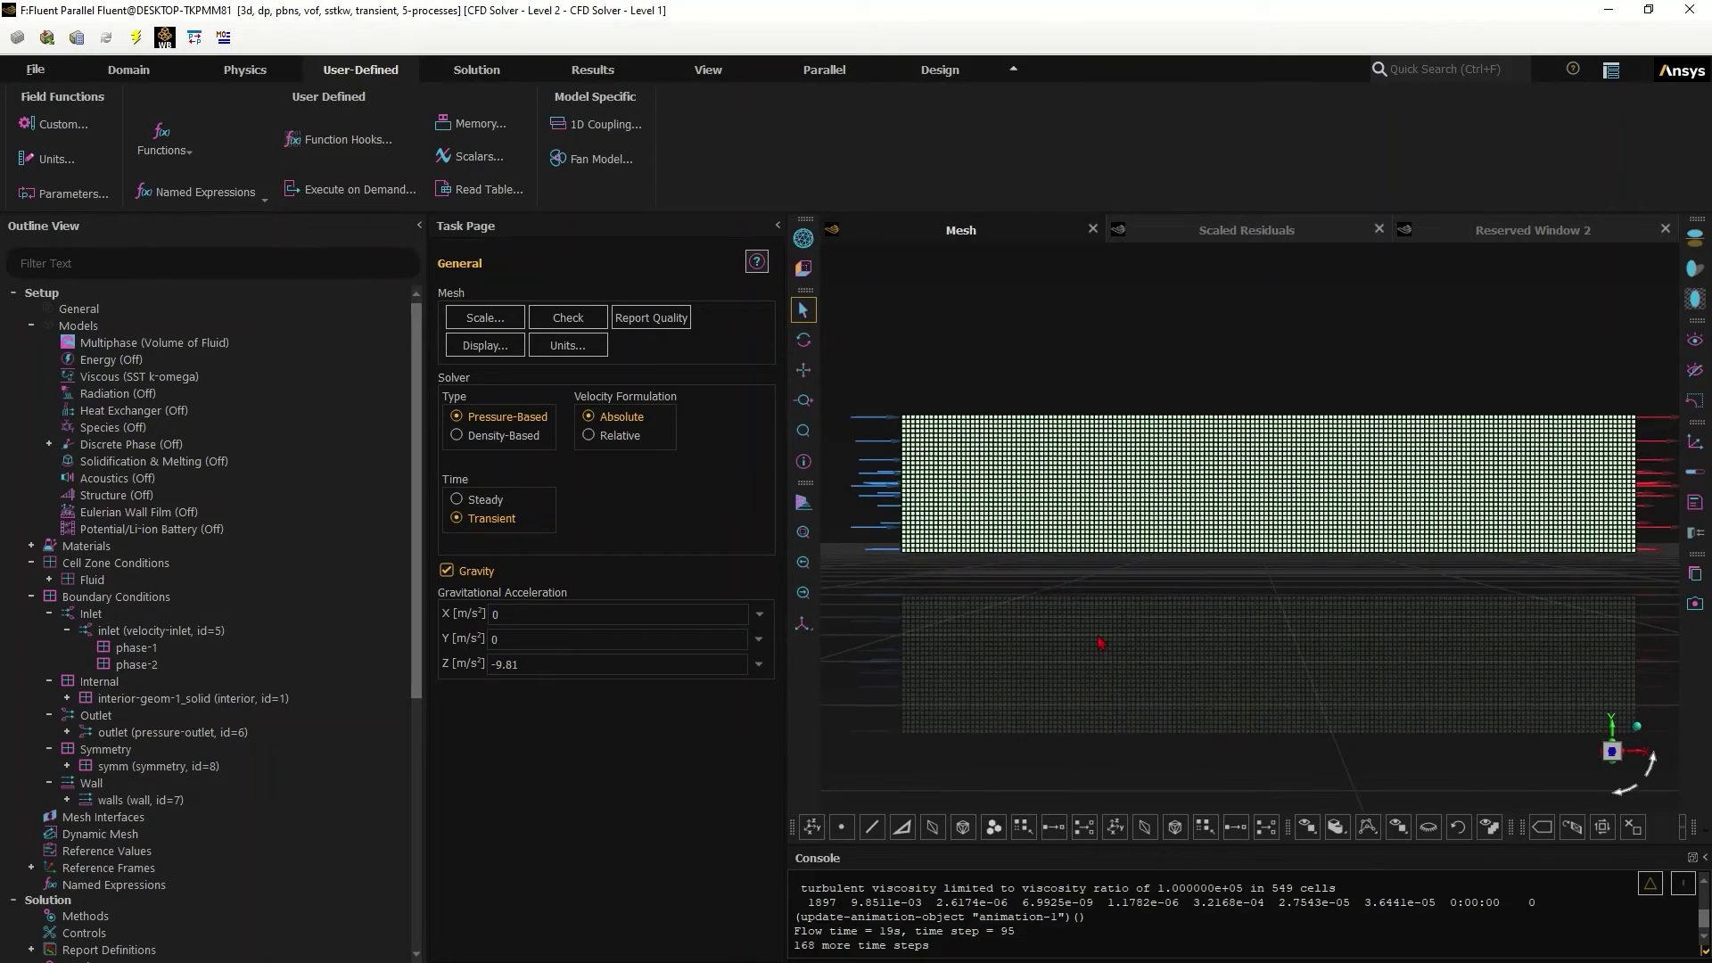
mouse_move(1122, 669)
left_mouse_down()
mouse_move(1075, 732)
mouse_move(1091, 704)
mouse_move(1028, 666)
mouse_move(1102, 676)
left_mouse_up()
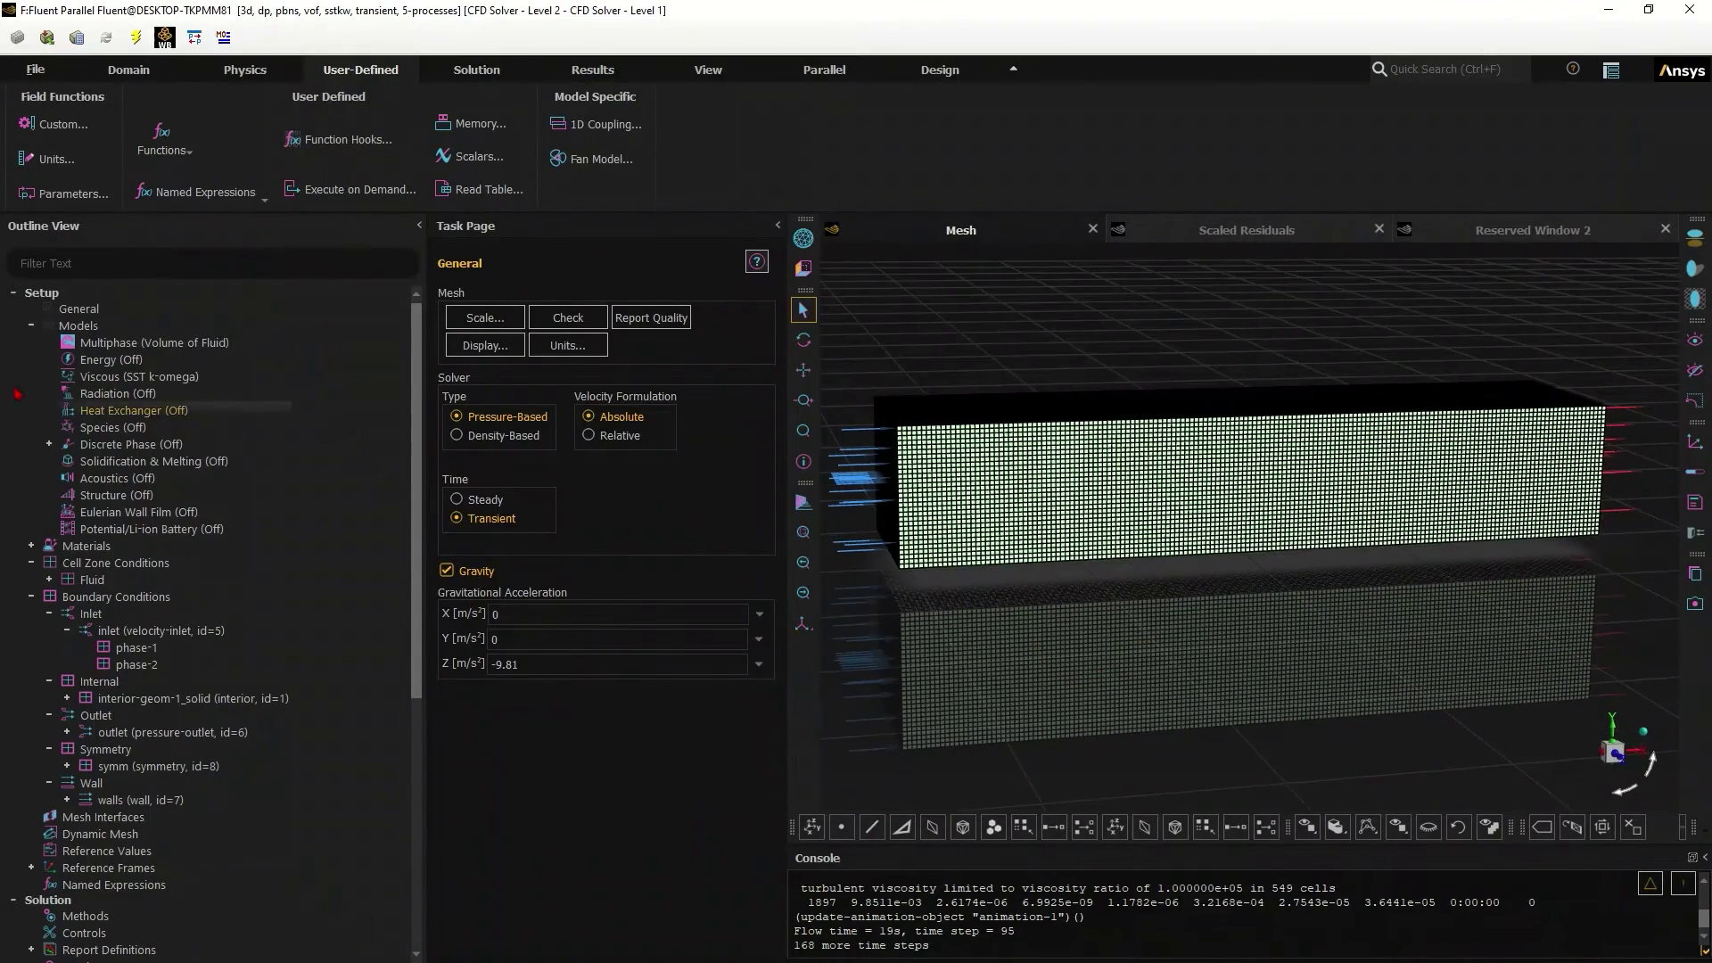
double_click(98, 343)
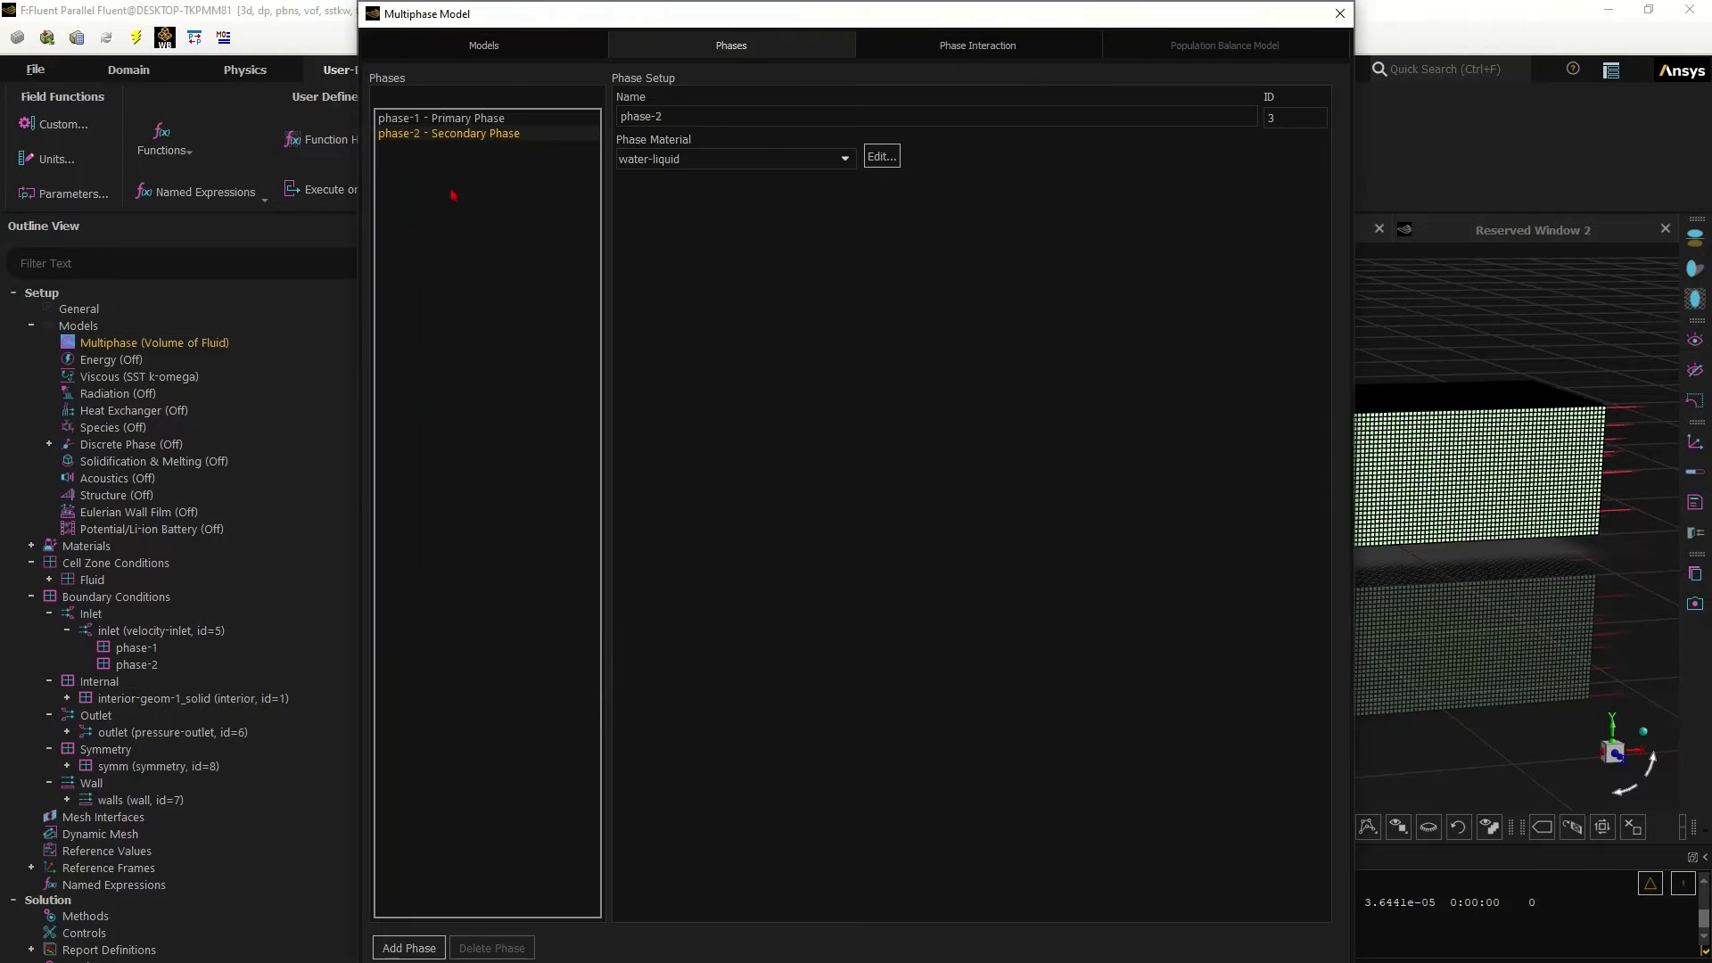
left_click(473, 46)
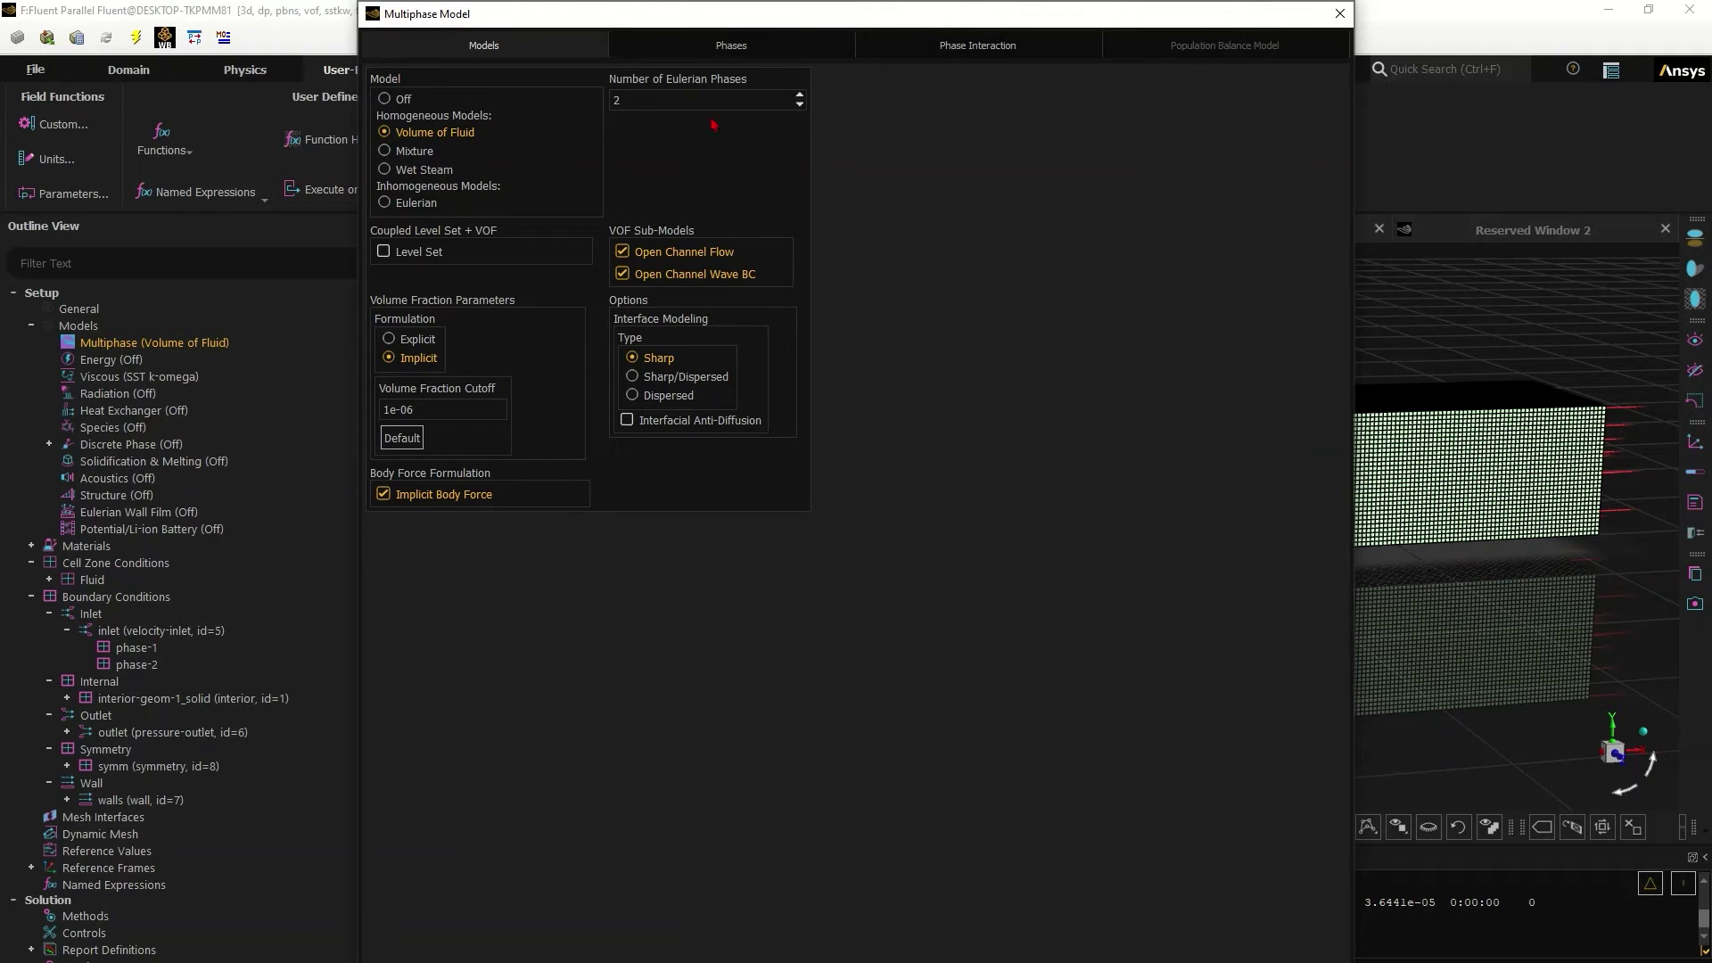
left_click(731, 45)
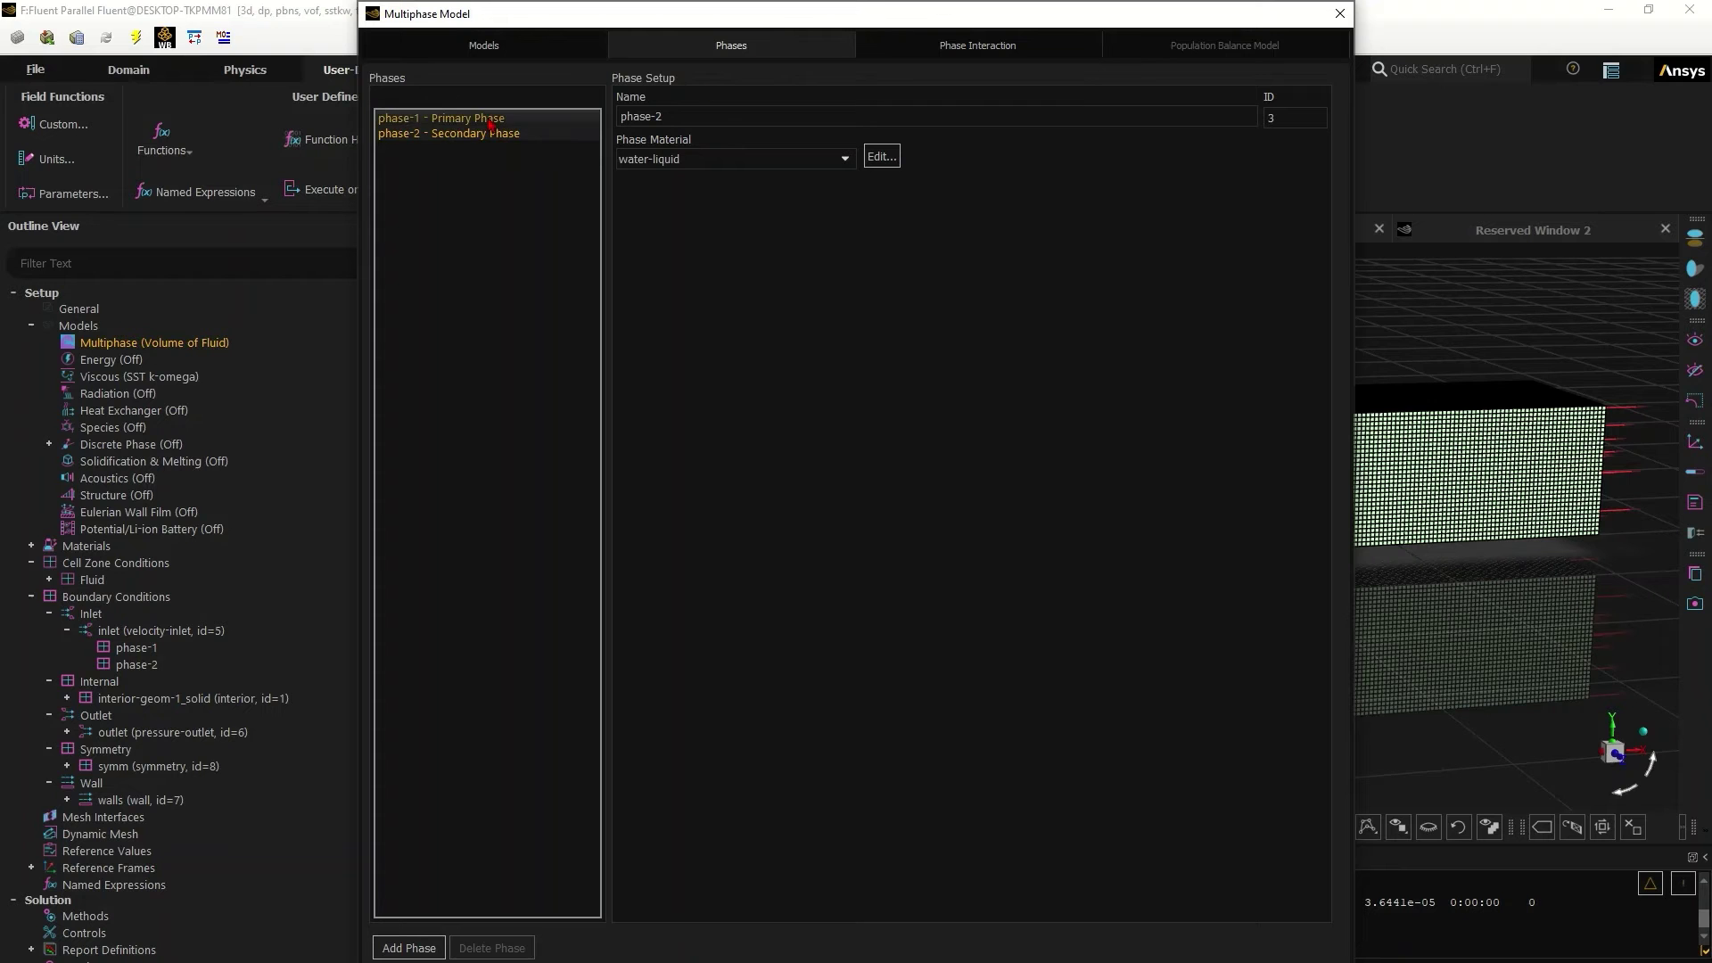
left_click(490, 122)
left_click(481, 134)
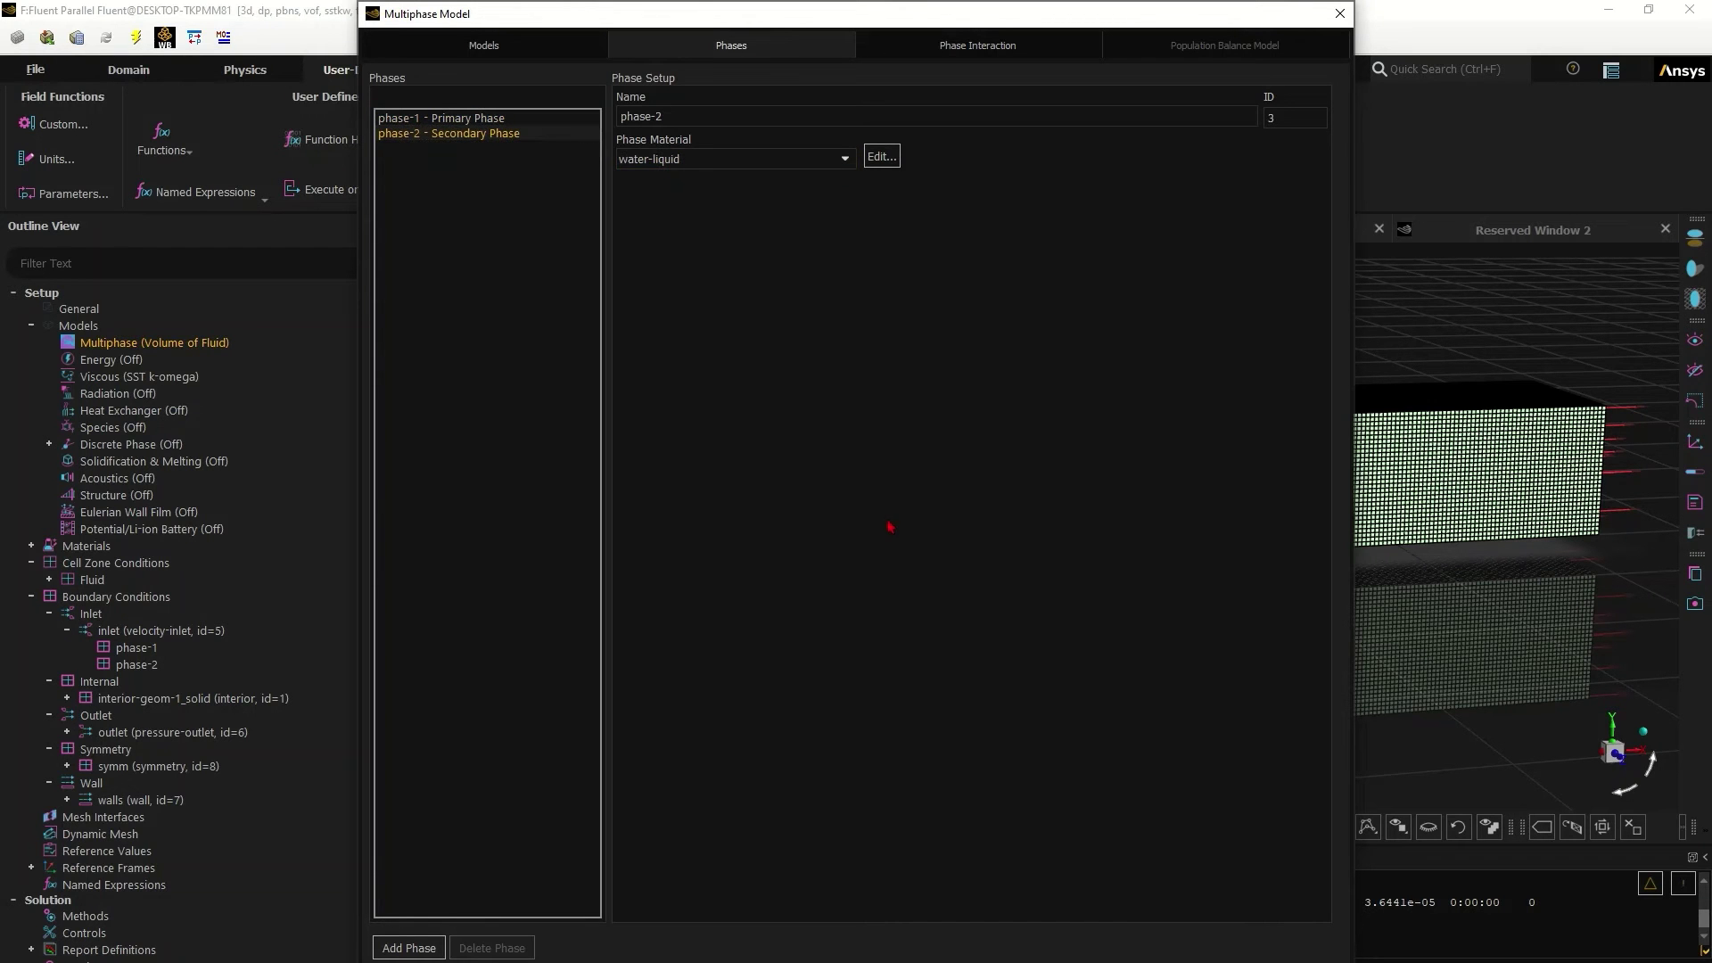
left_click(1340, 13)
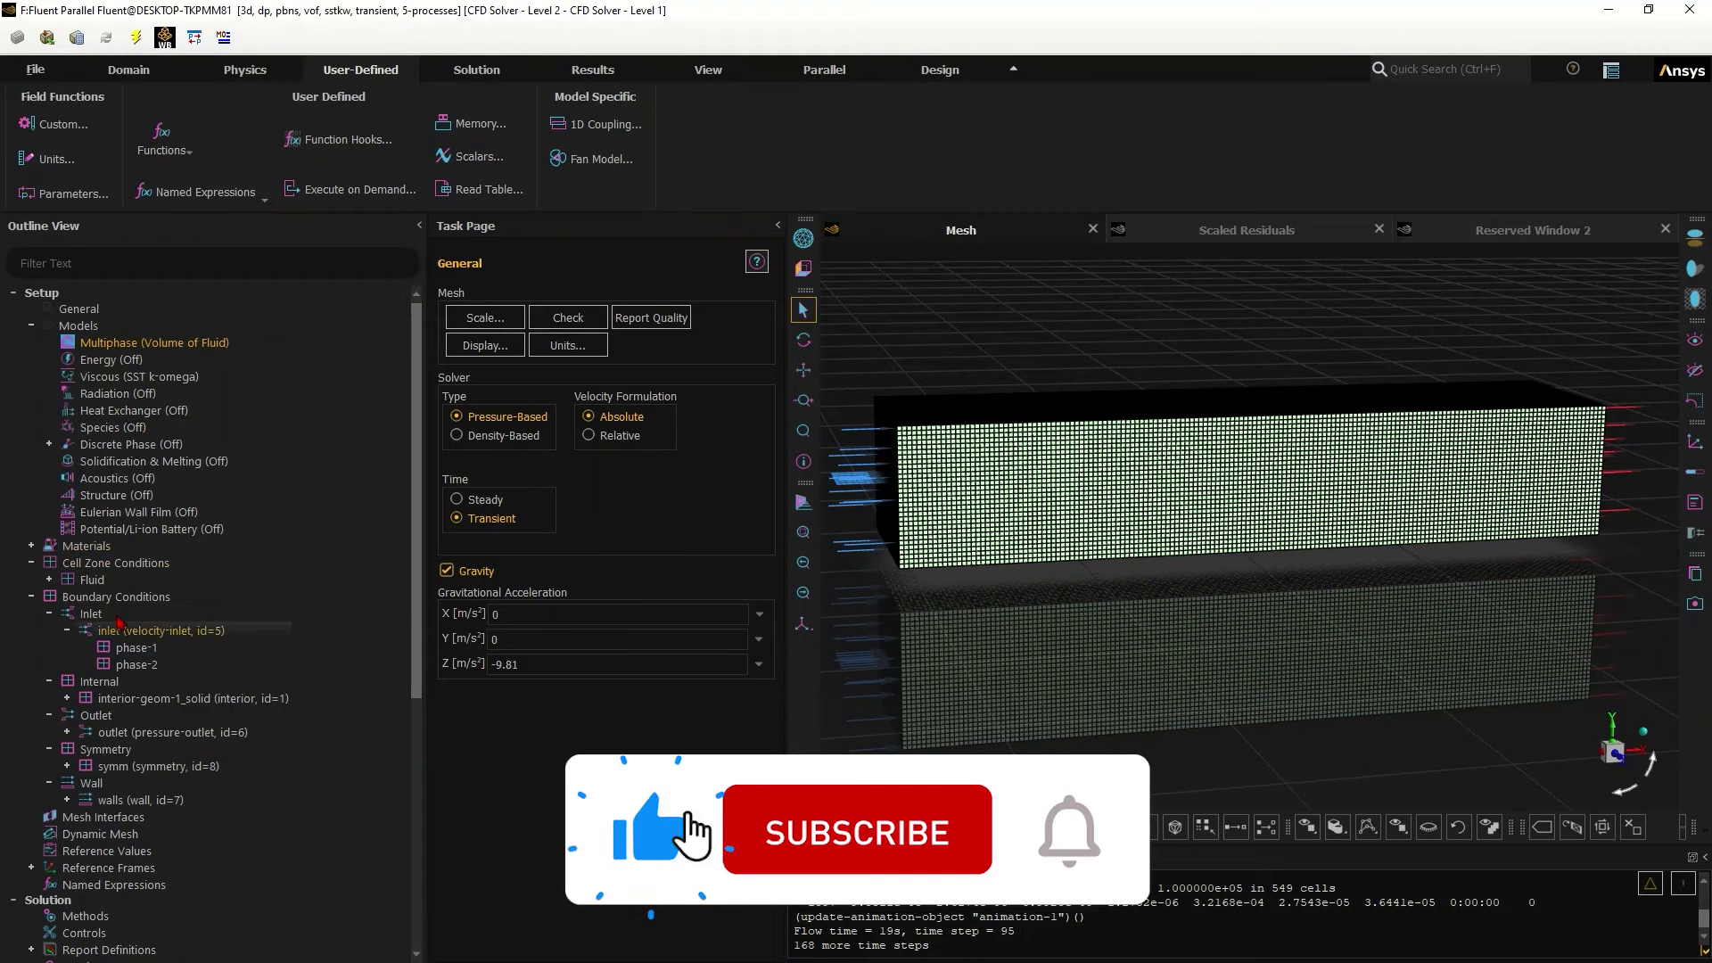
Open the inlet boundary condition settings and review its Momentum tab.
scroll(129, 571, "down", 1)
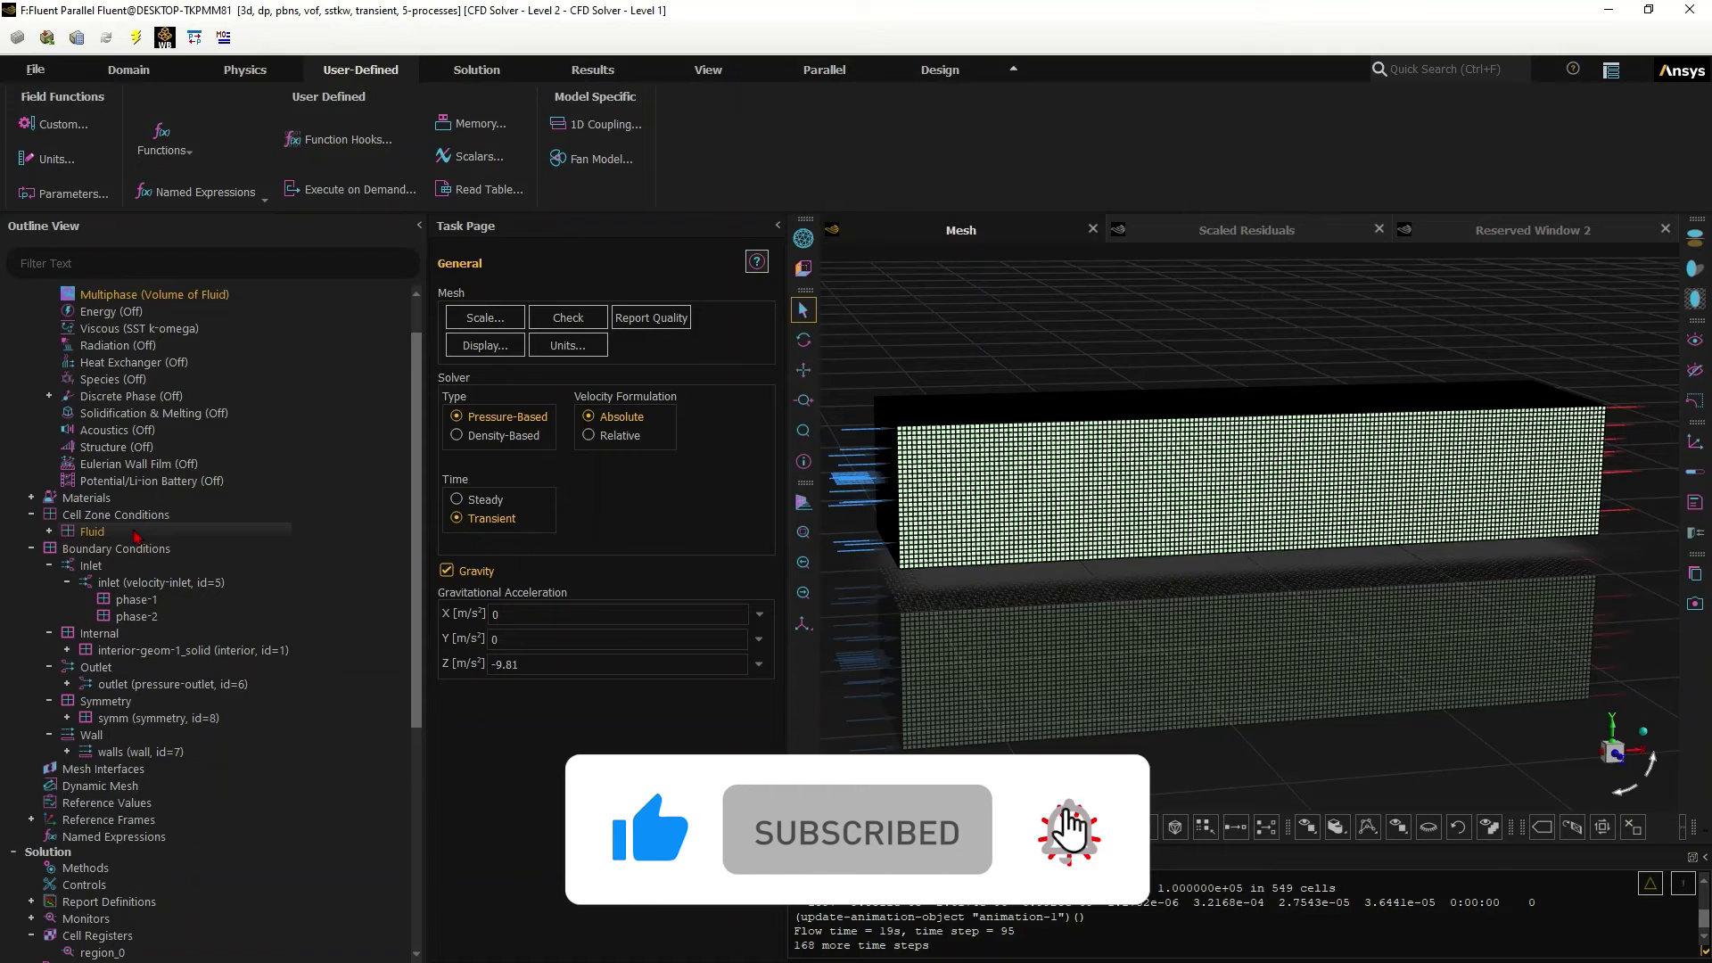
scroll(1066, 578, "down", 1)
scroll(1065, 578, "down", 2)
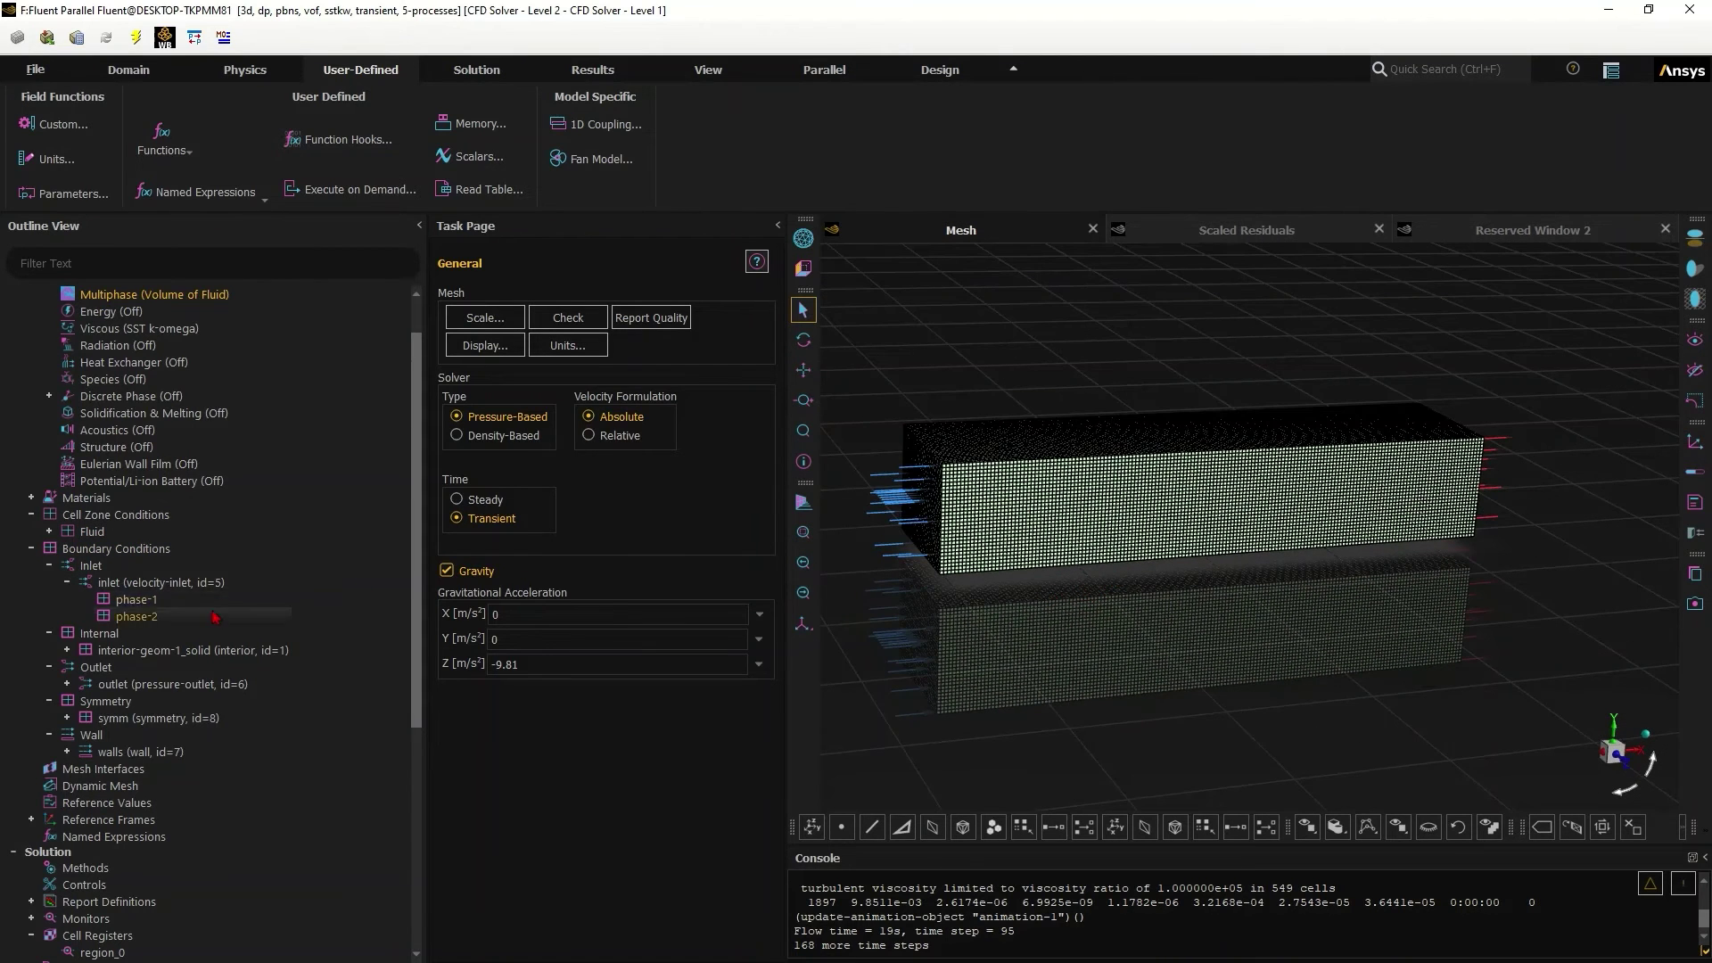
double_click(203, 583)
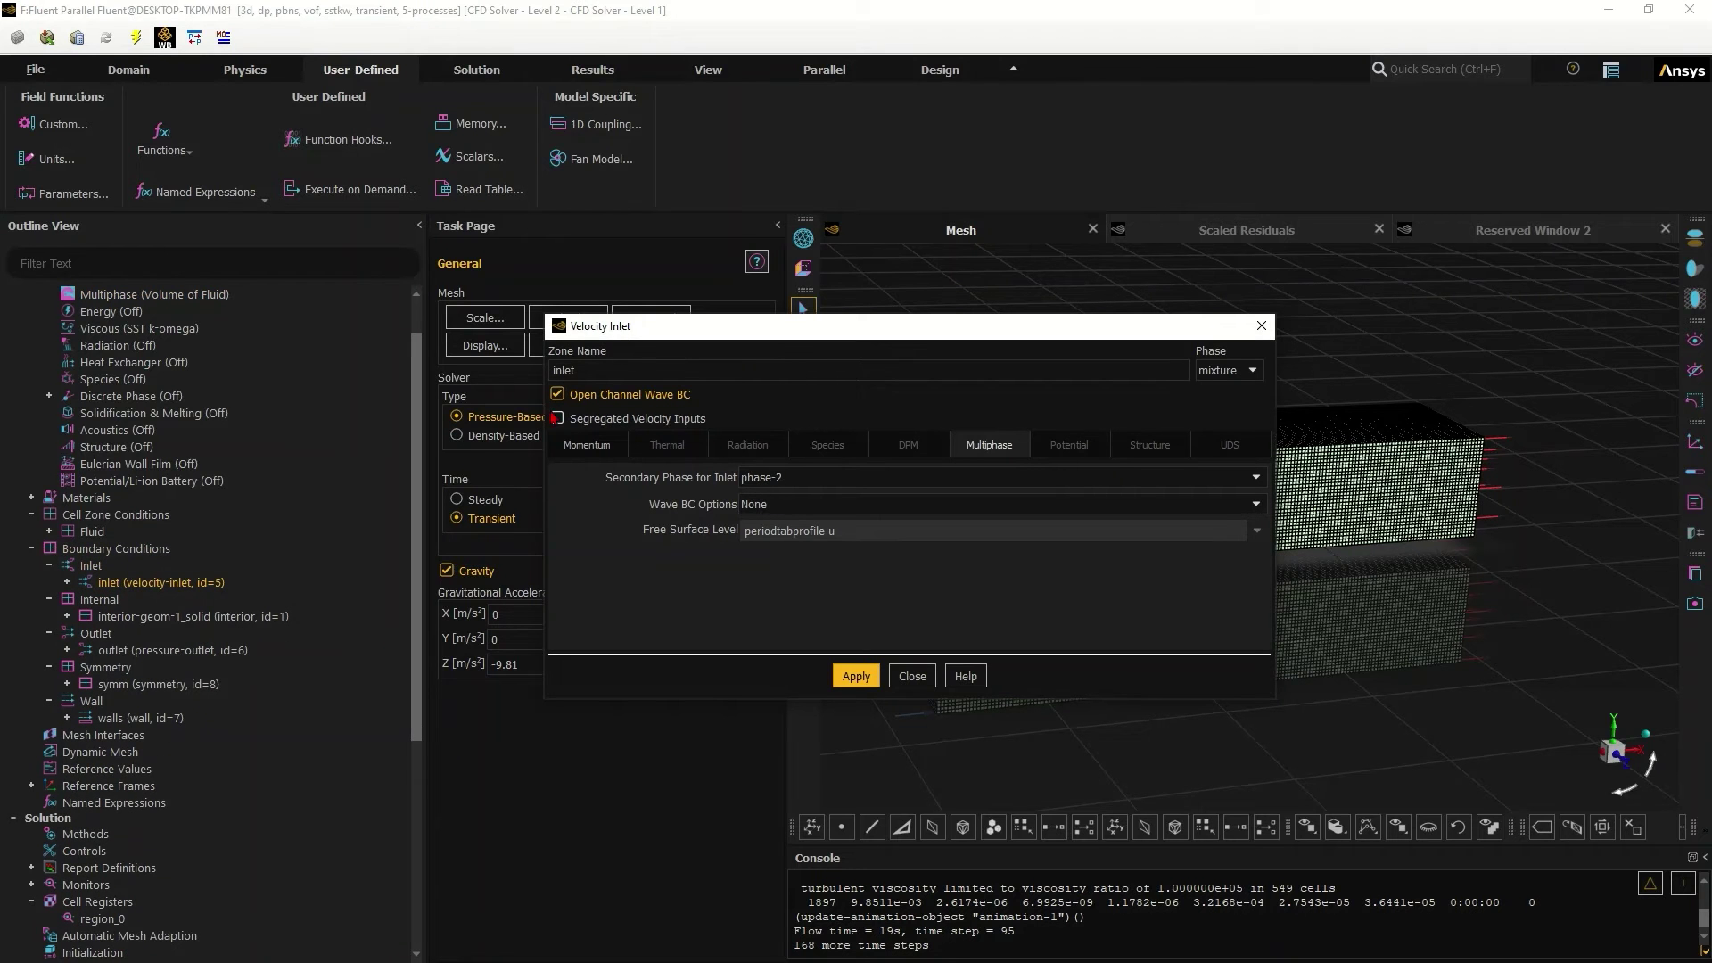
left_click(570, 442)
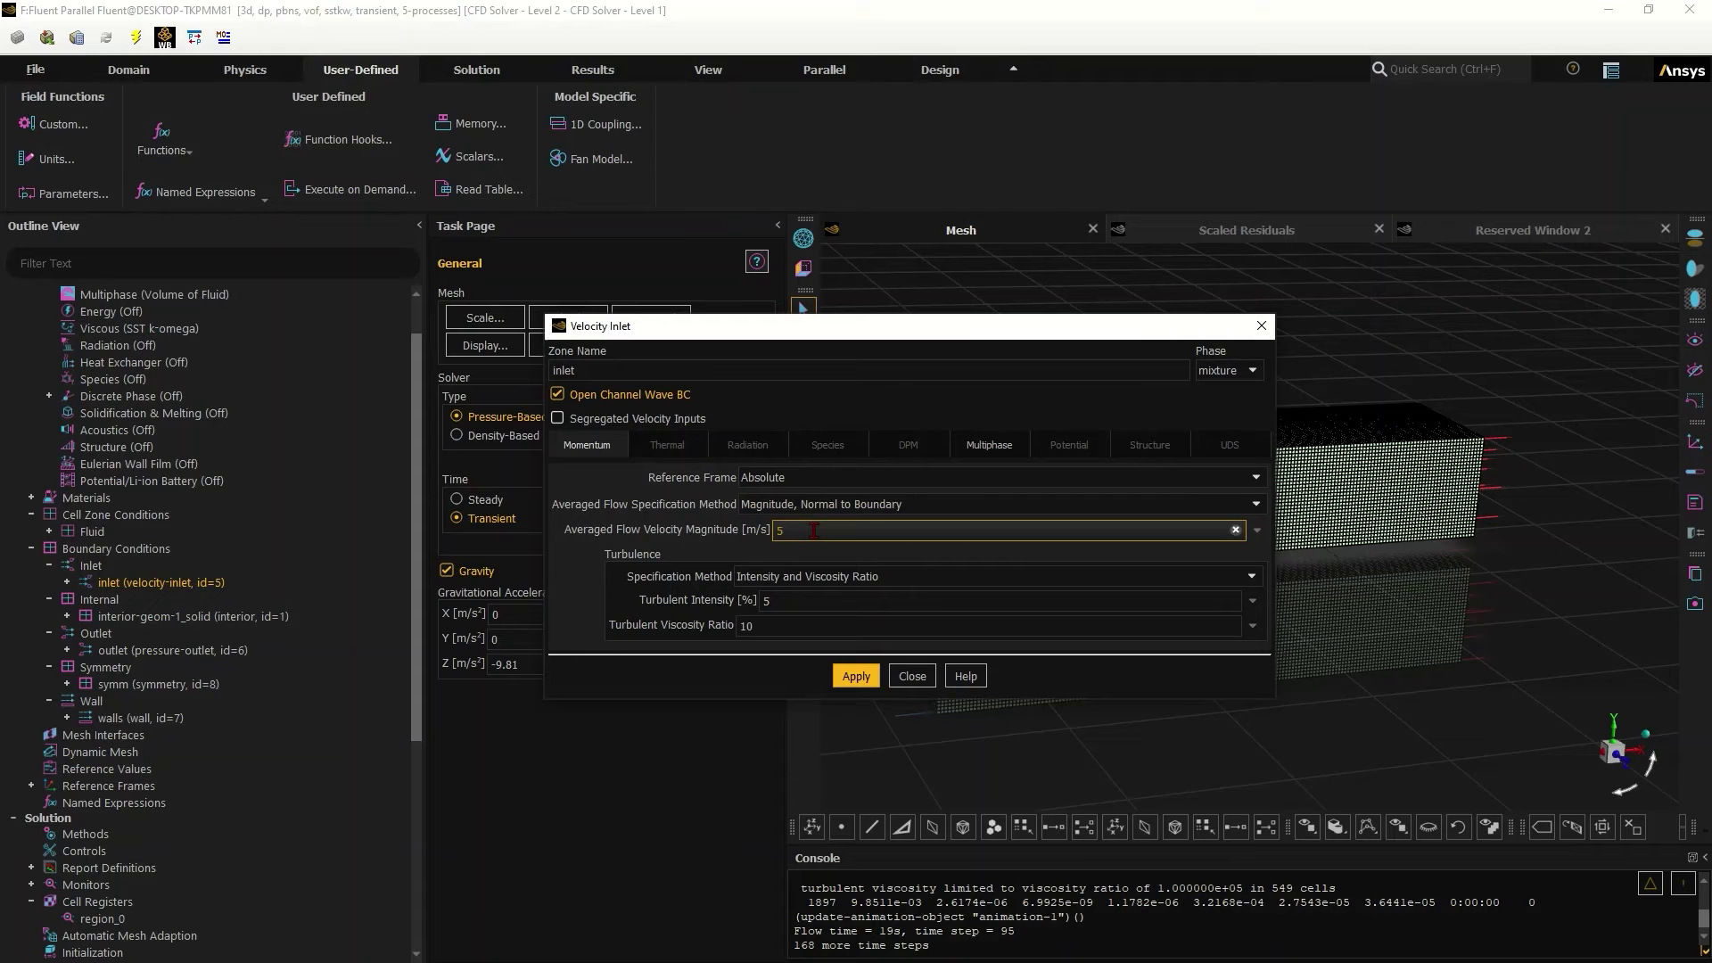
On the inlet's Multiphase tab, keep Wave BC Options set to None.
left_click(1013, 446)
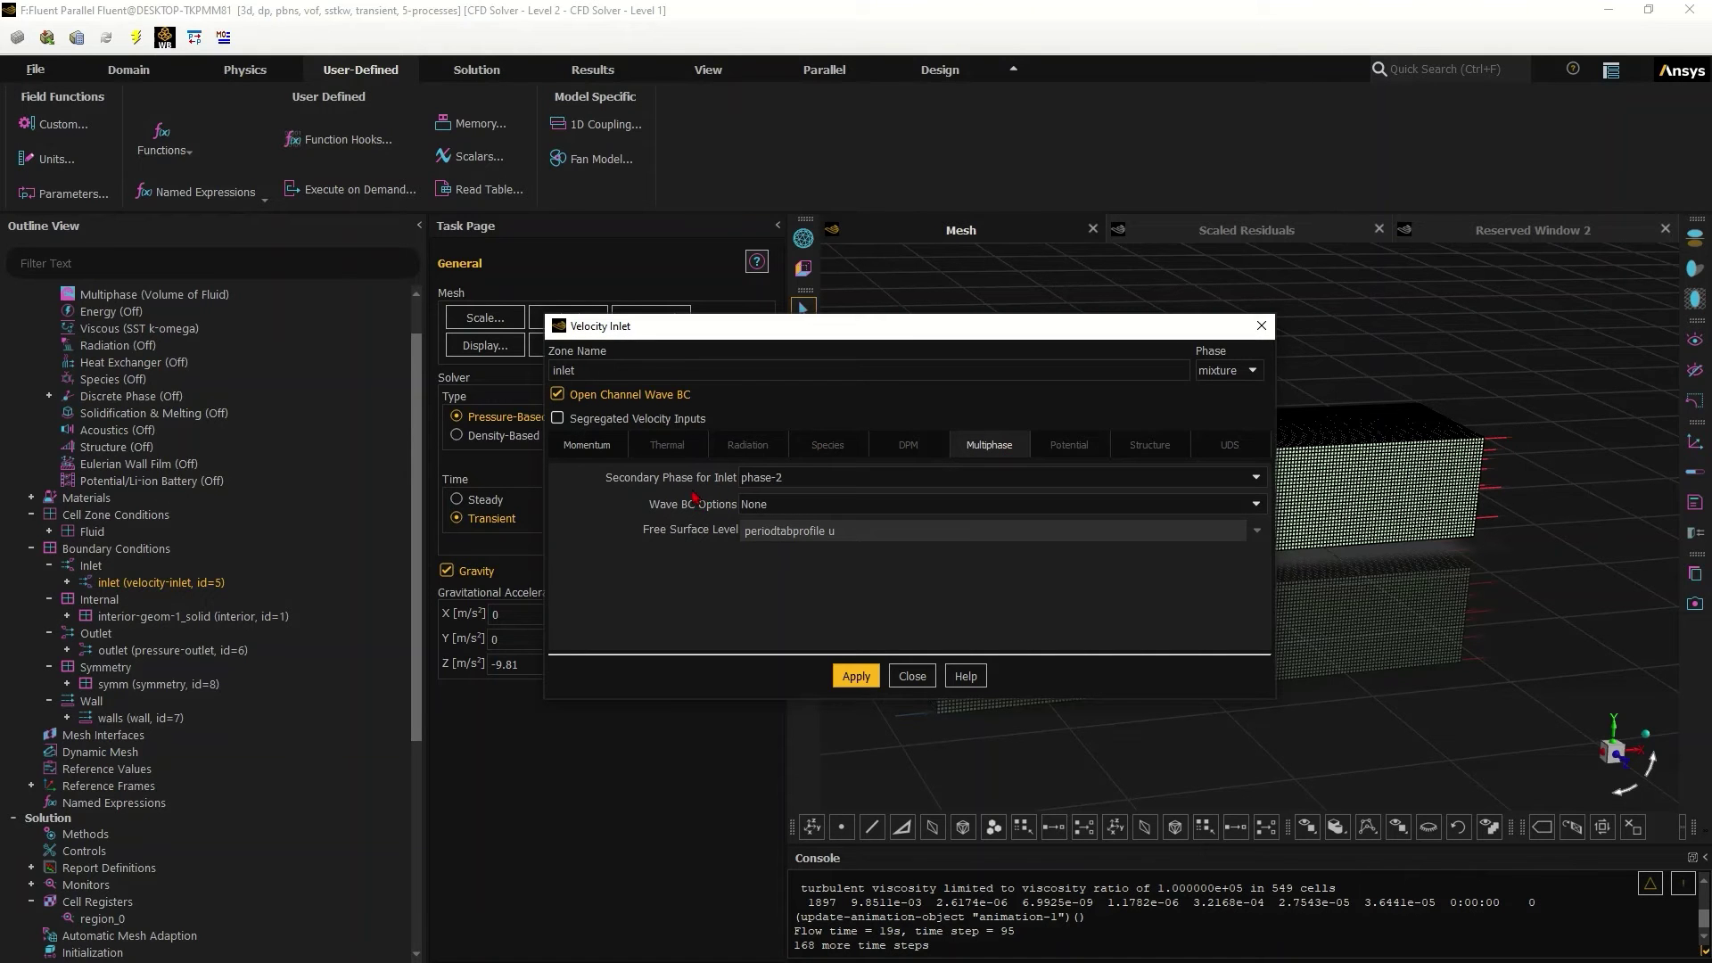
left_click(780, 504)
left_click(780, 505)
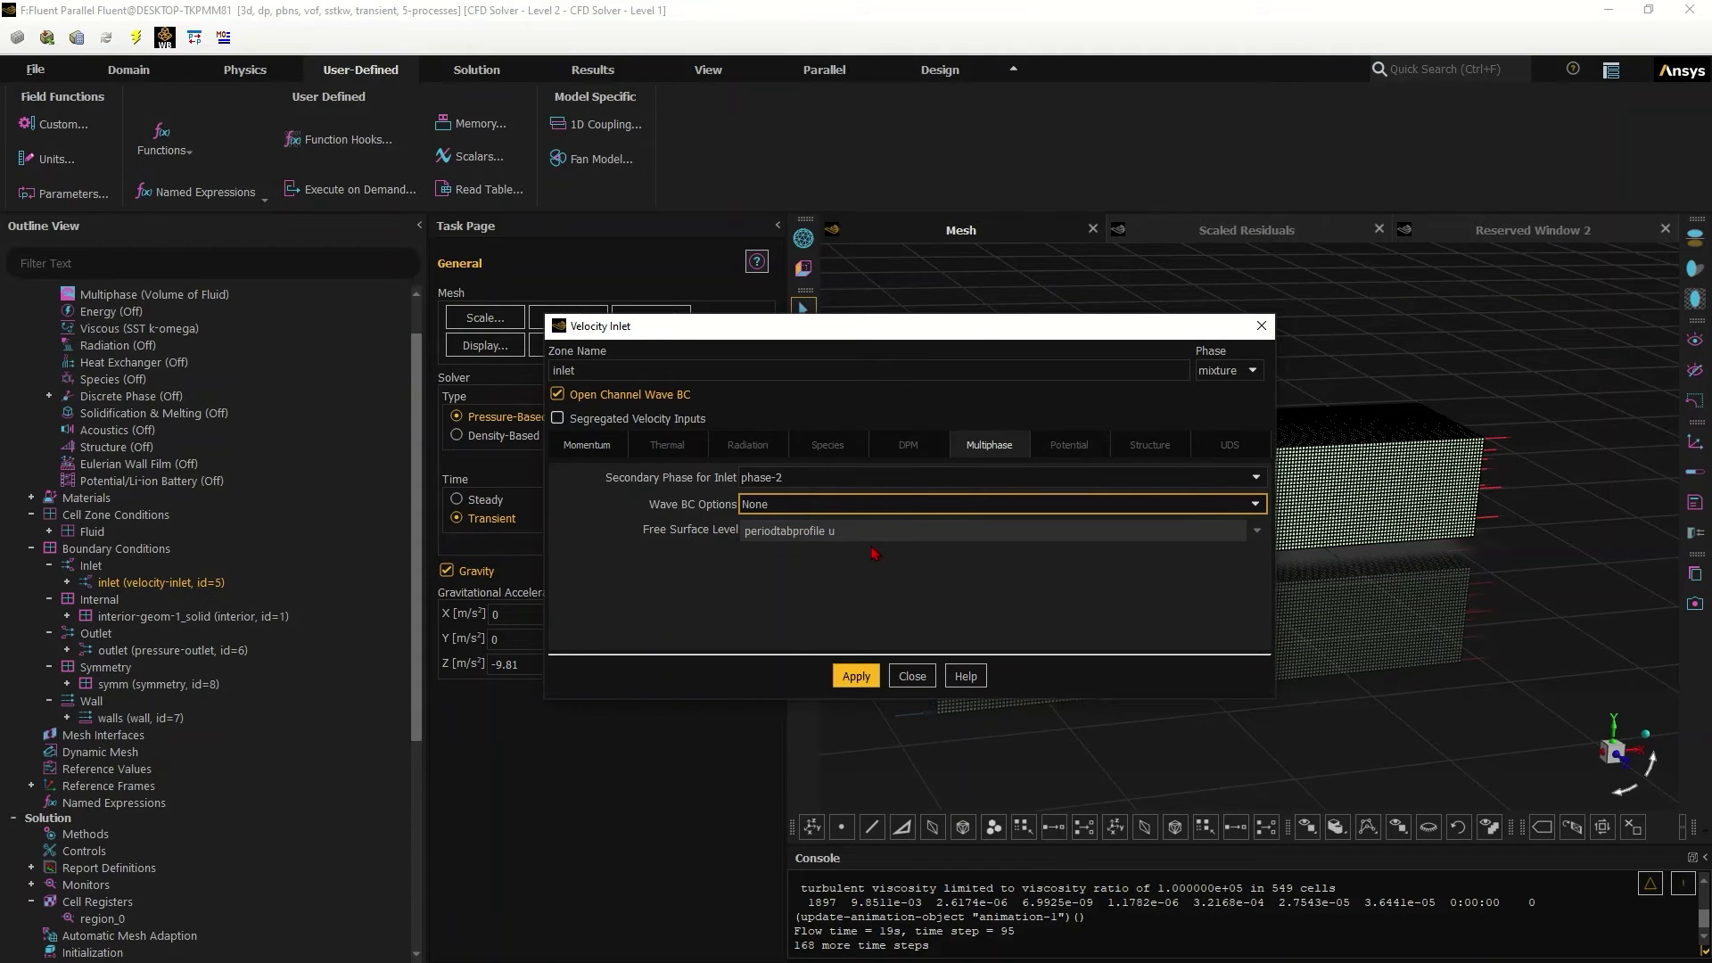
key("super")
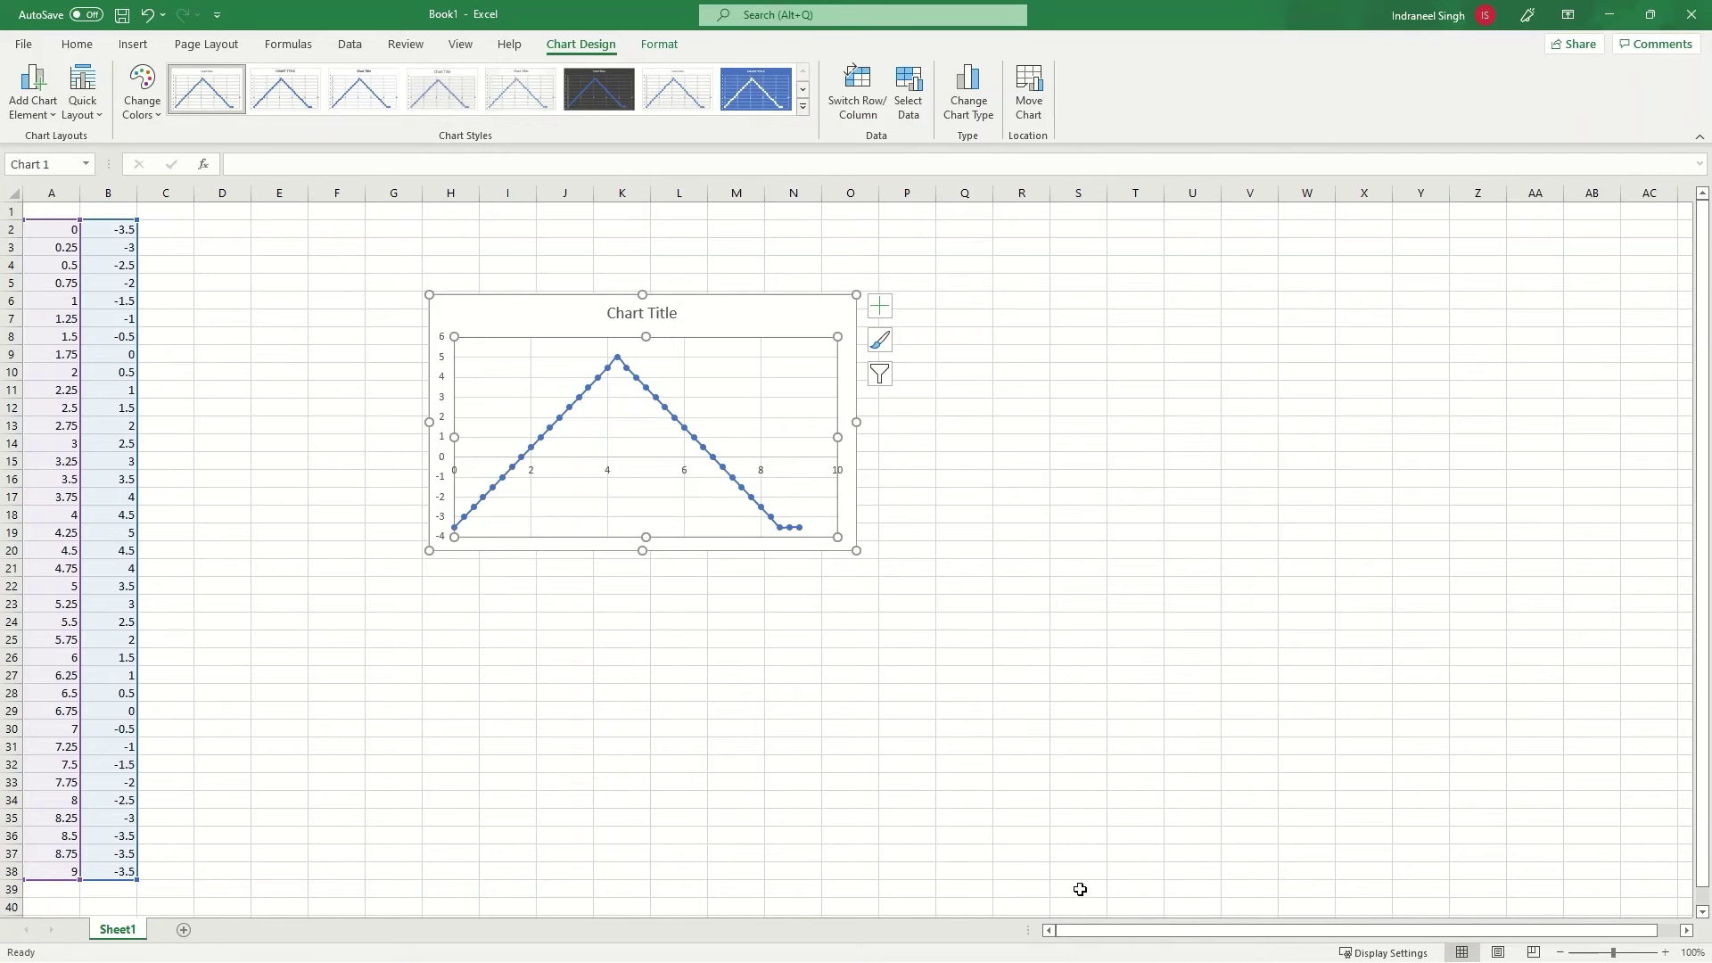
Open the wave.ttab profile file in Notepad from the Start menu.
key("super")
left_click(1039, 939)
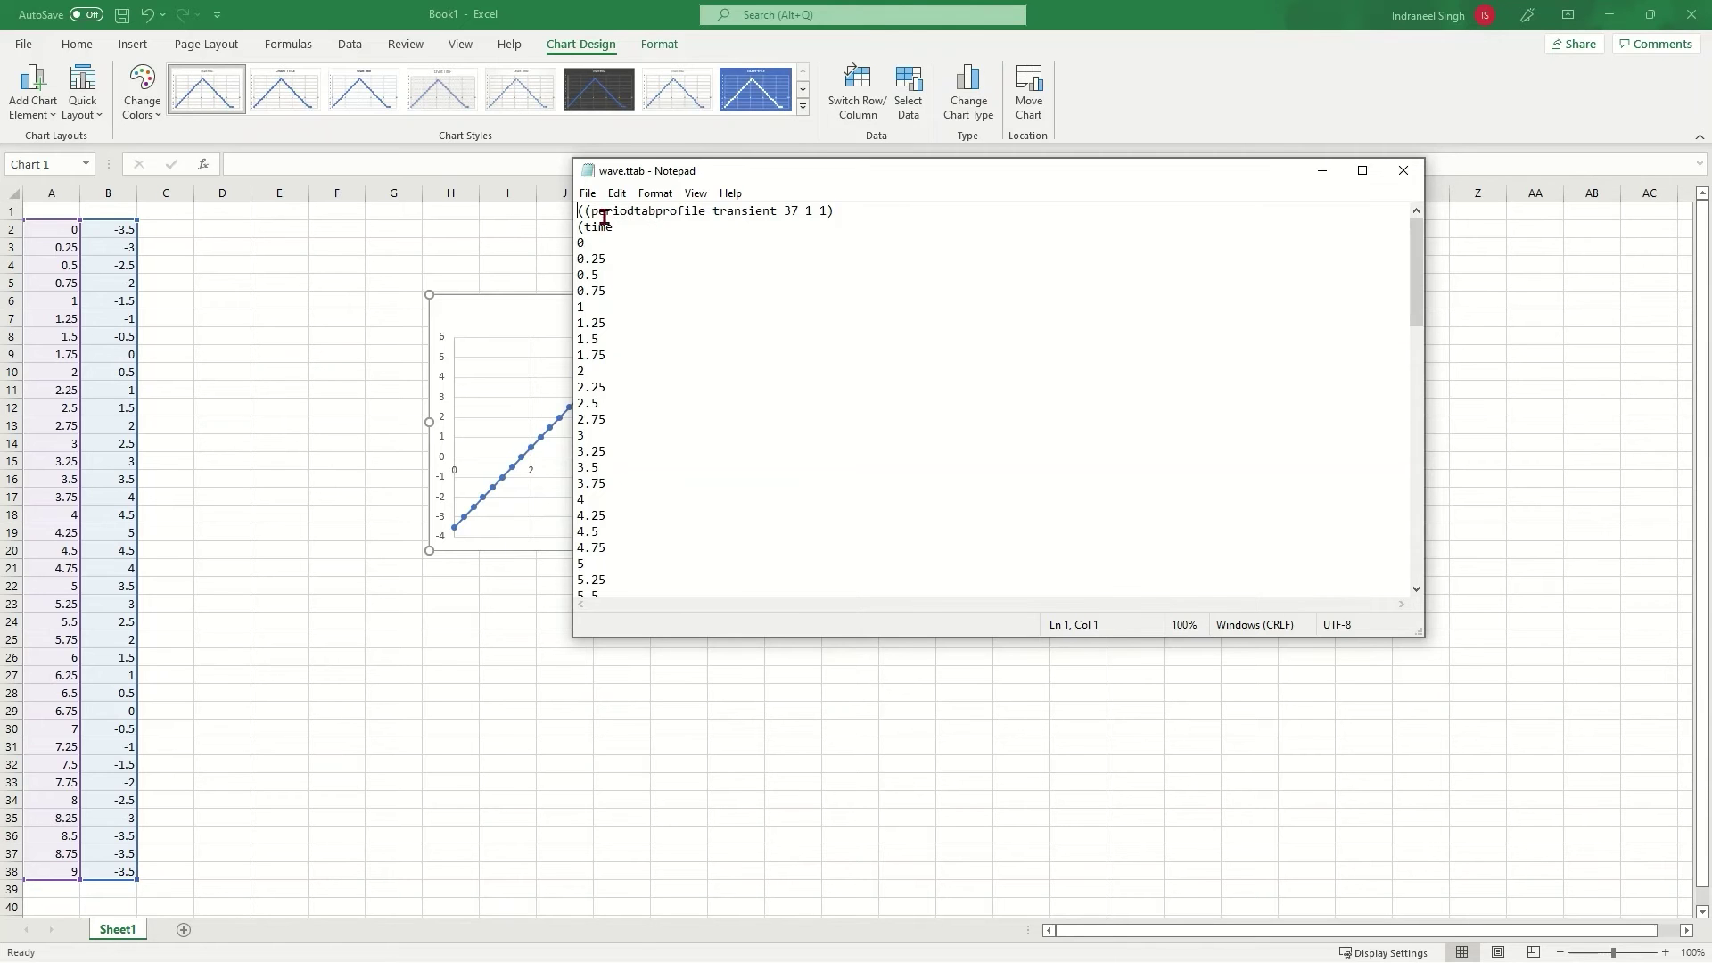
Scroll through wave.ttab's time and u values, then close Notepad and return to Fluent.
scroll(601, 238, "down", 5)
scroll(602, 238, "down", 2)
scroll(607, 508, "down", 2)
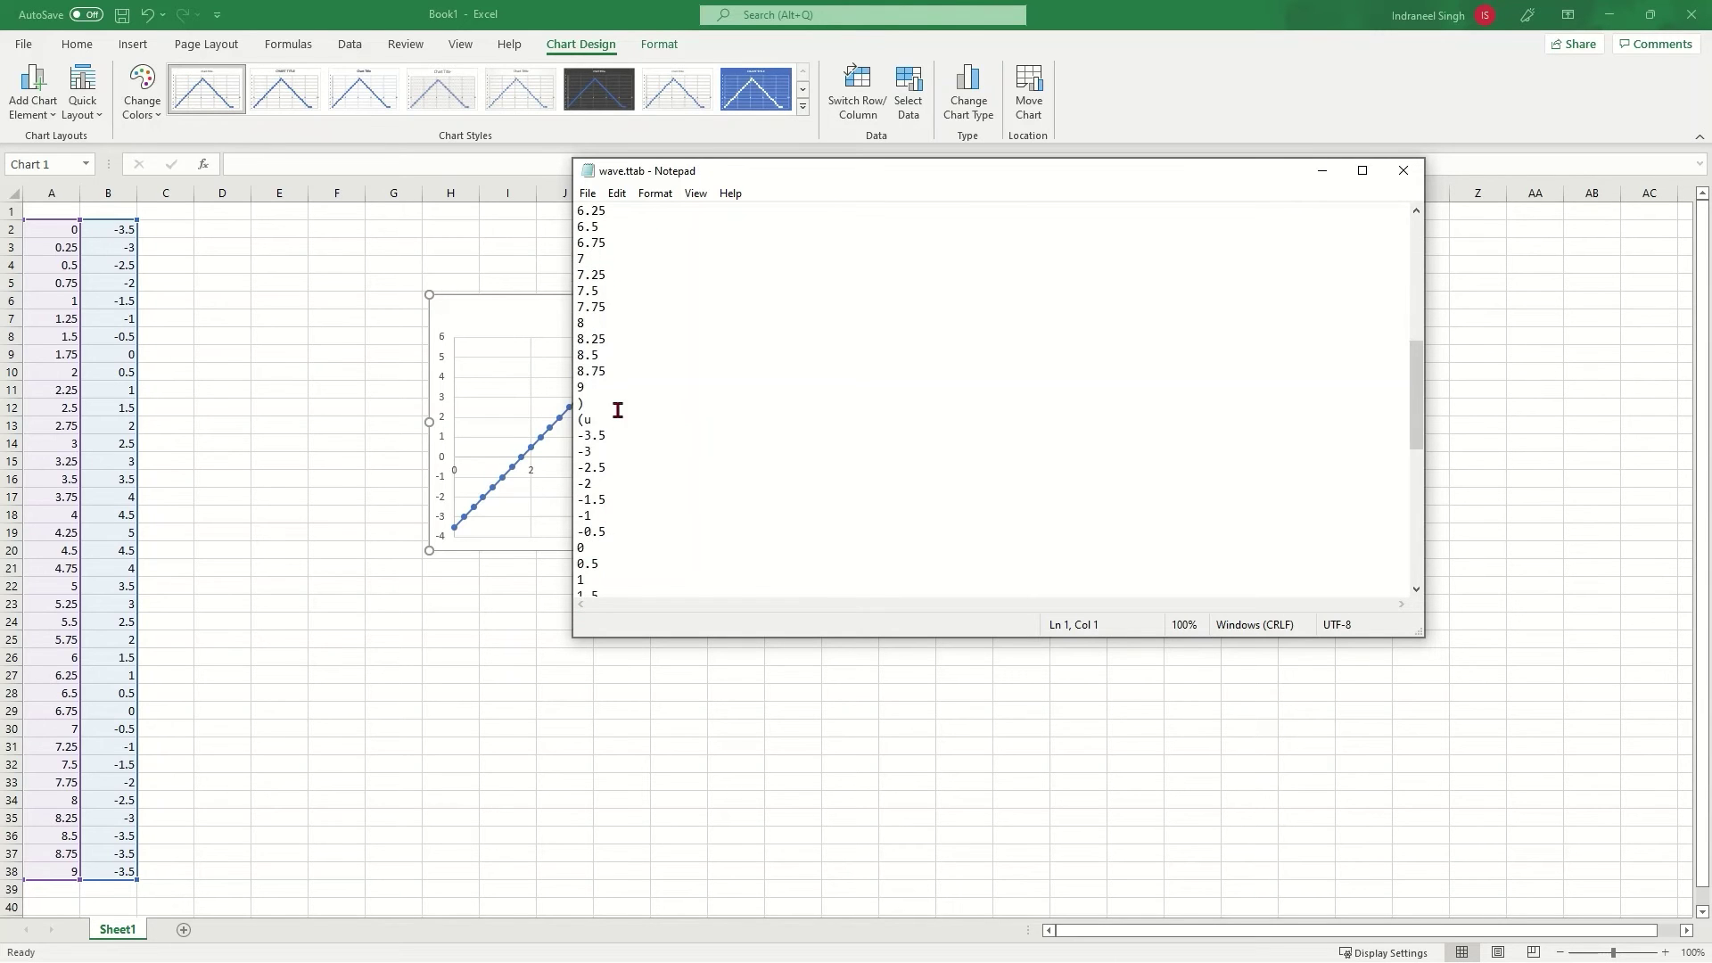
scroll(706, 451, "up", 9)
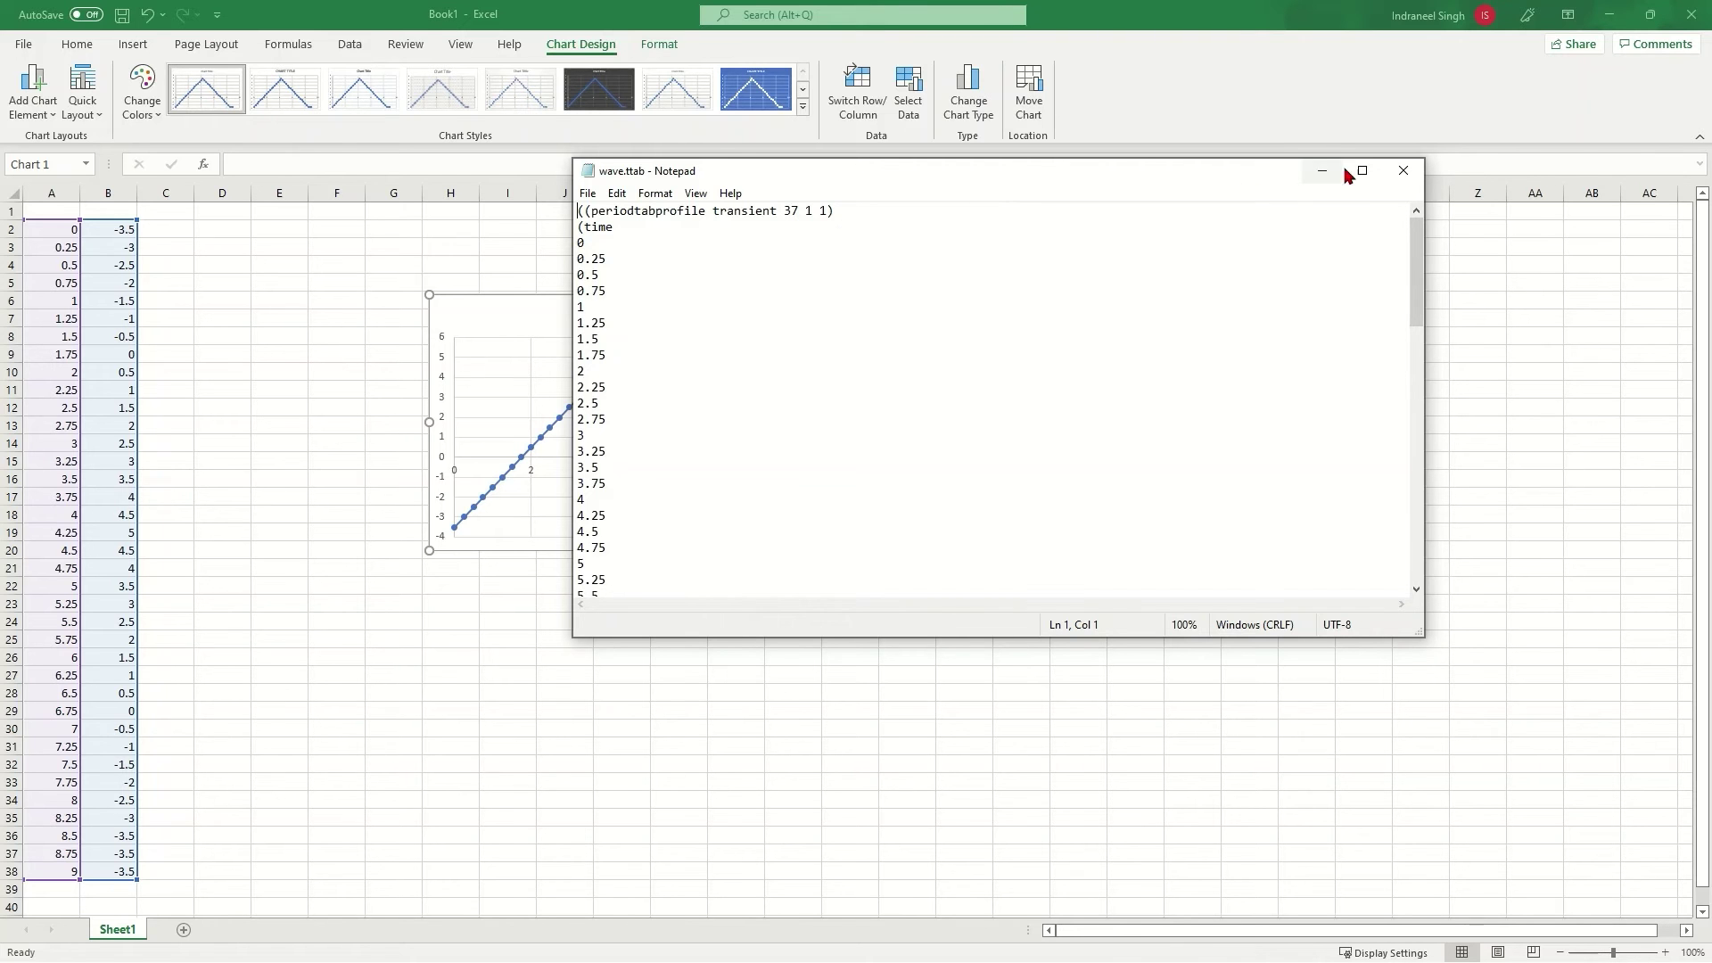
left_click(1403, 170)
left_click(1609, 14)
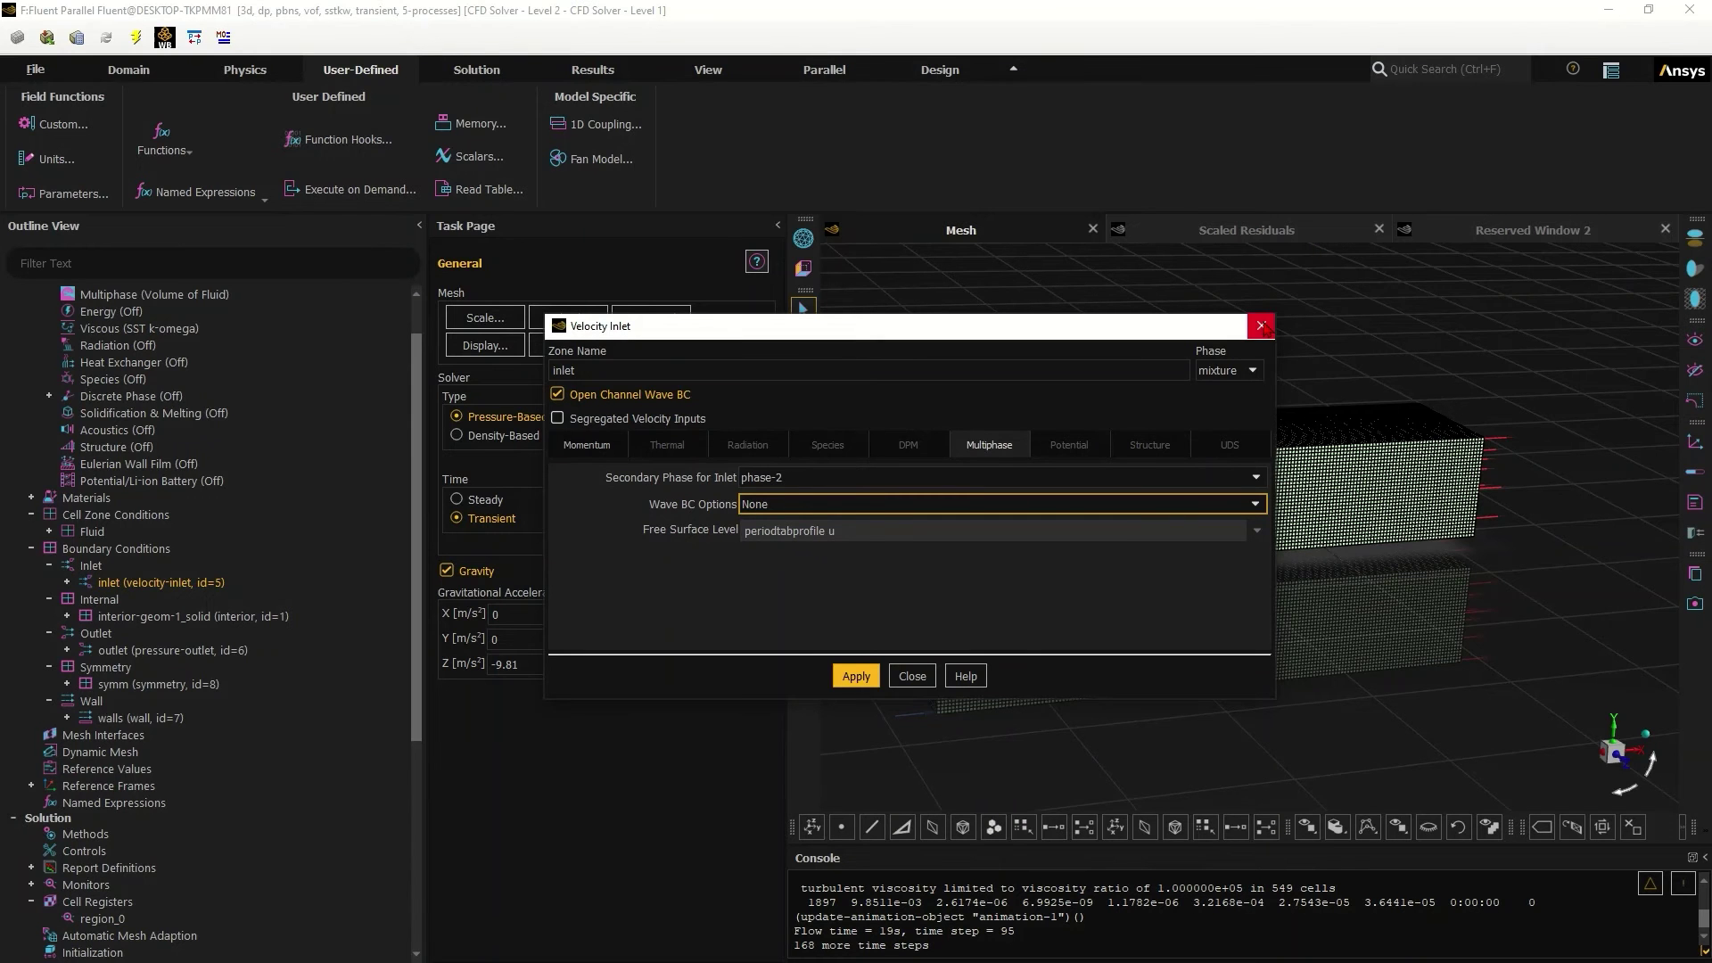
Close the inlet settings, then open, reposition and close the Profiles window.
left_click(1260, 326)
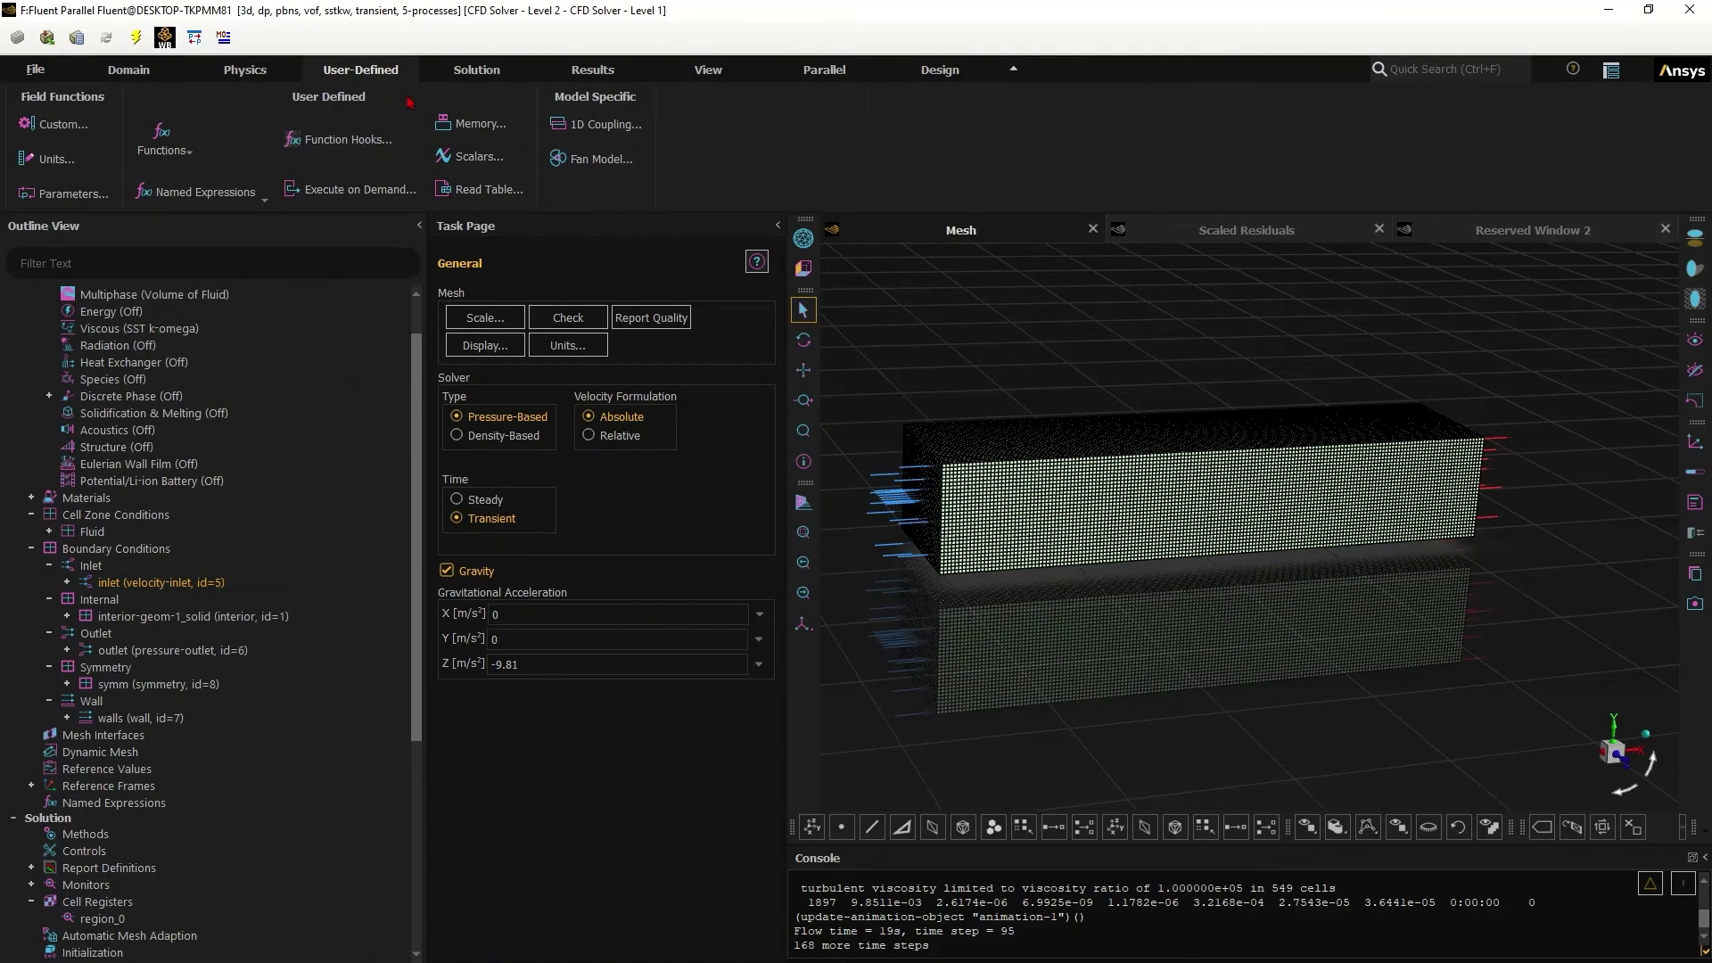
left_click(242, 73)
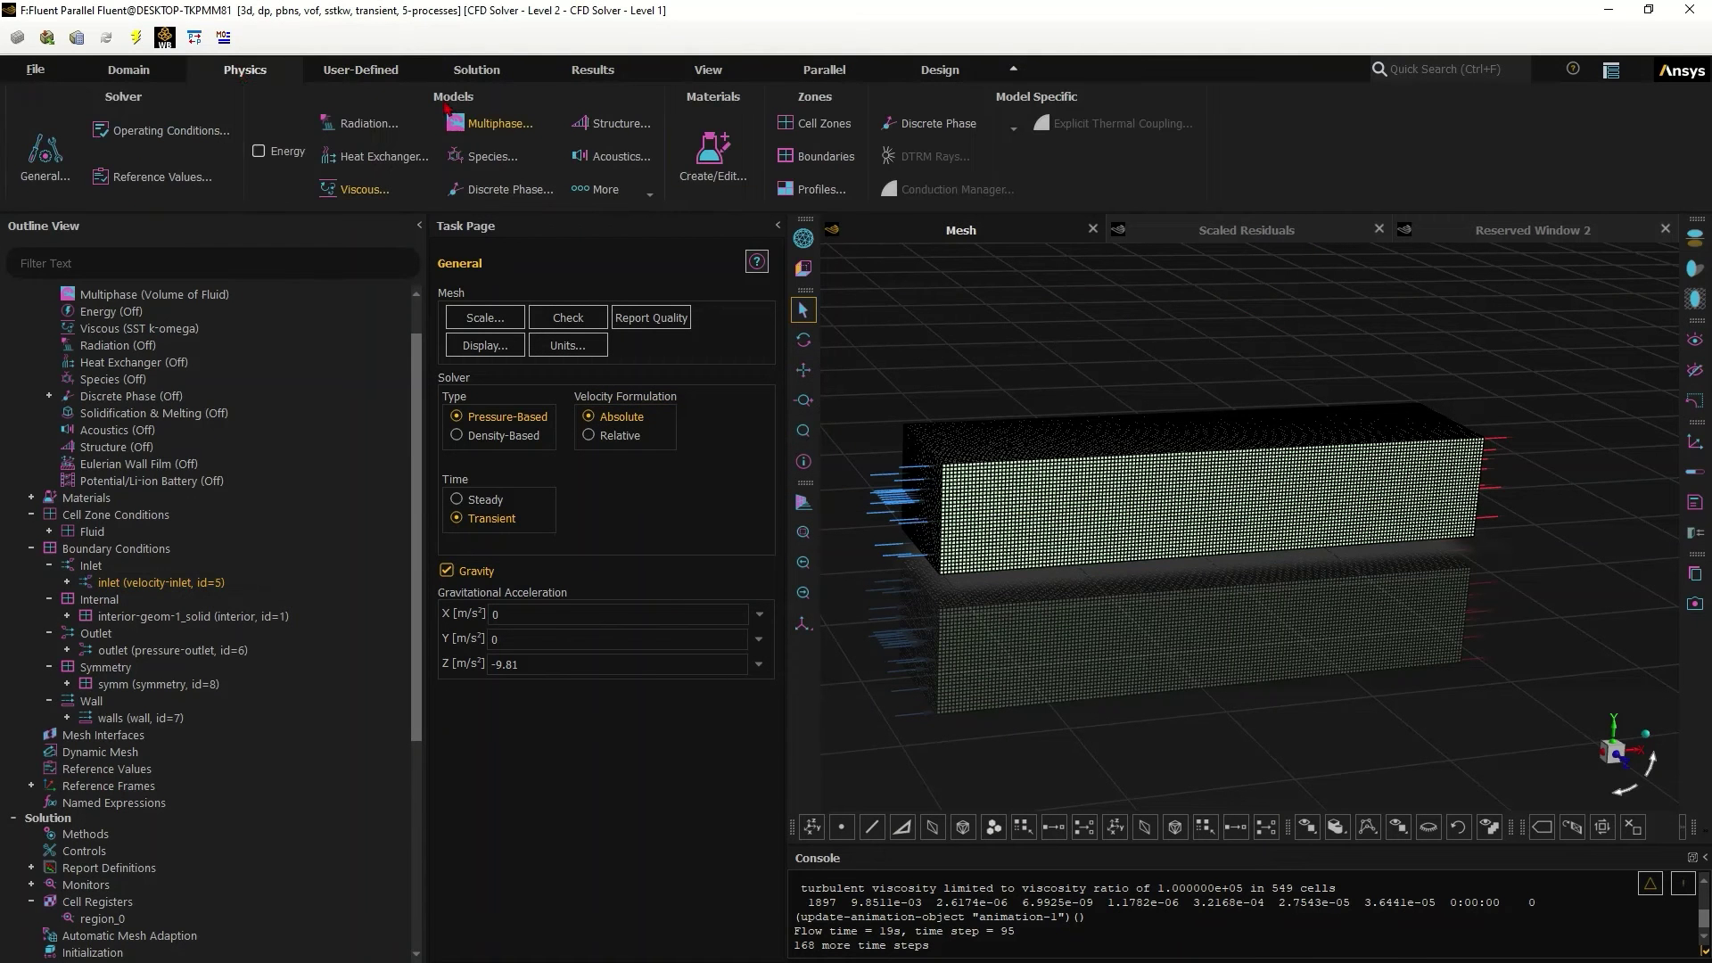
left_click(843, 192)
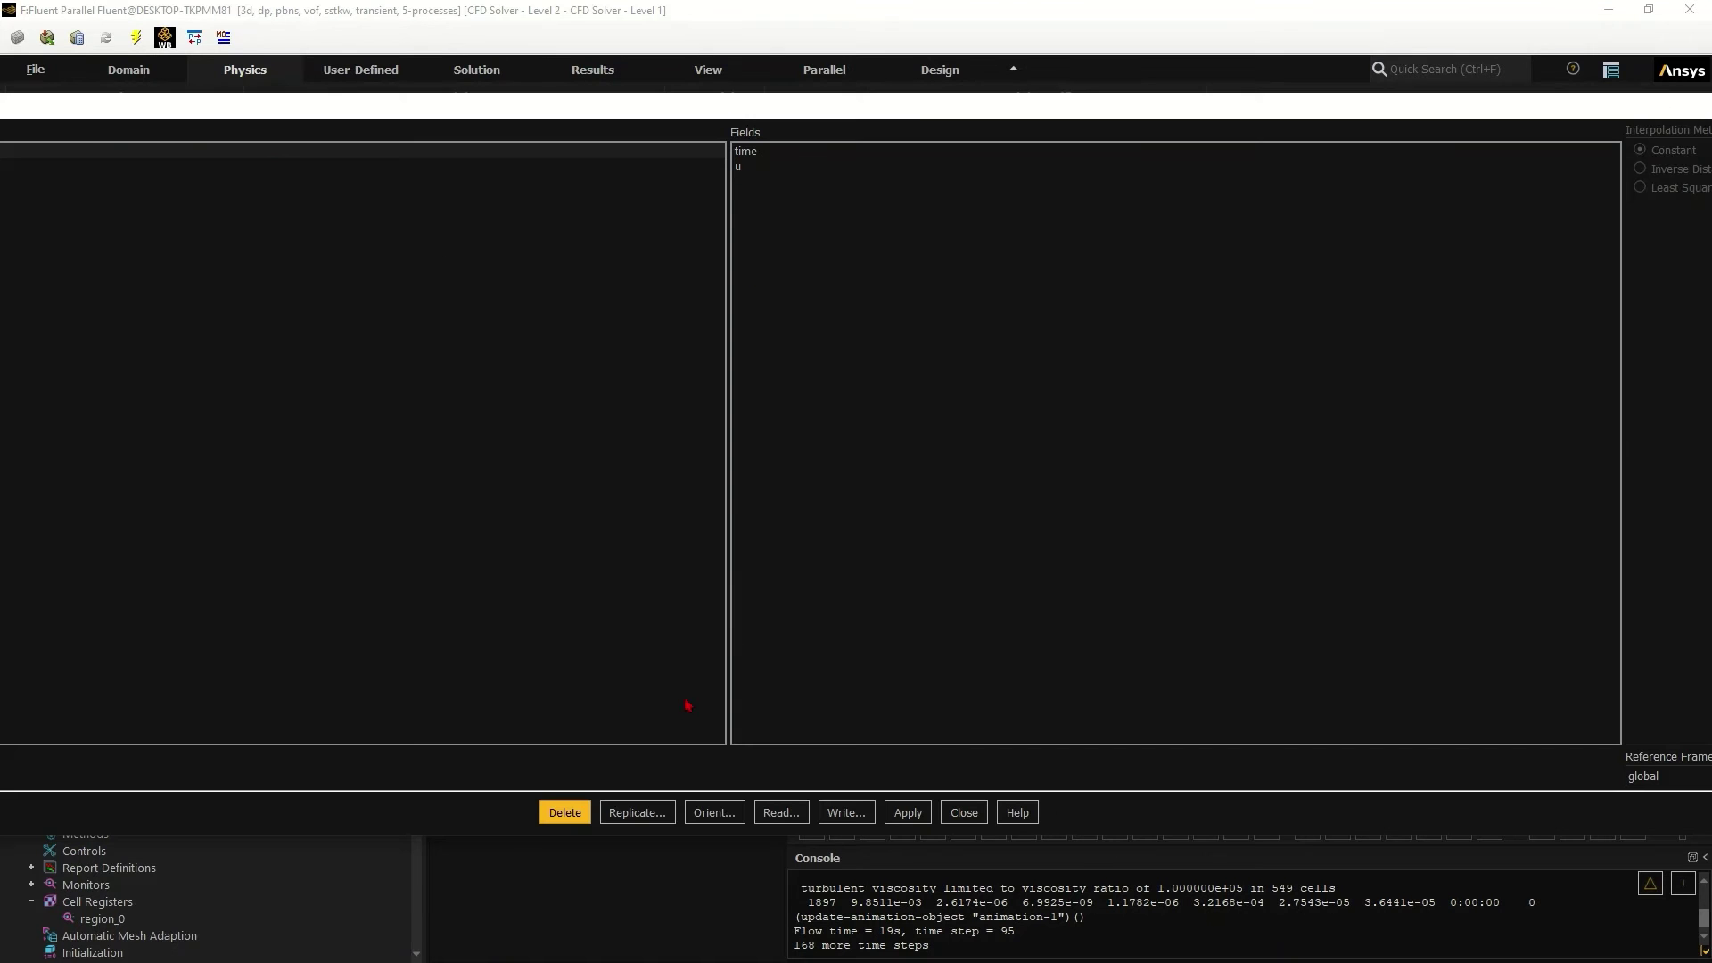
left_click_drag(918, 106, 1101, 87)
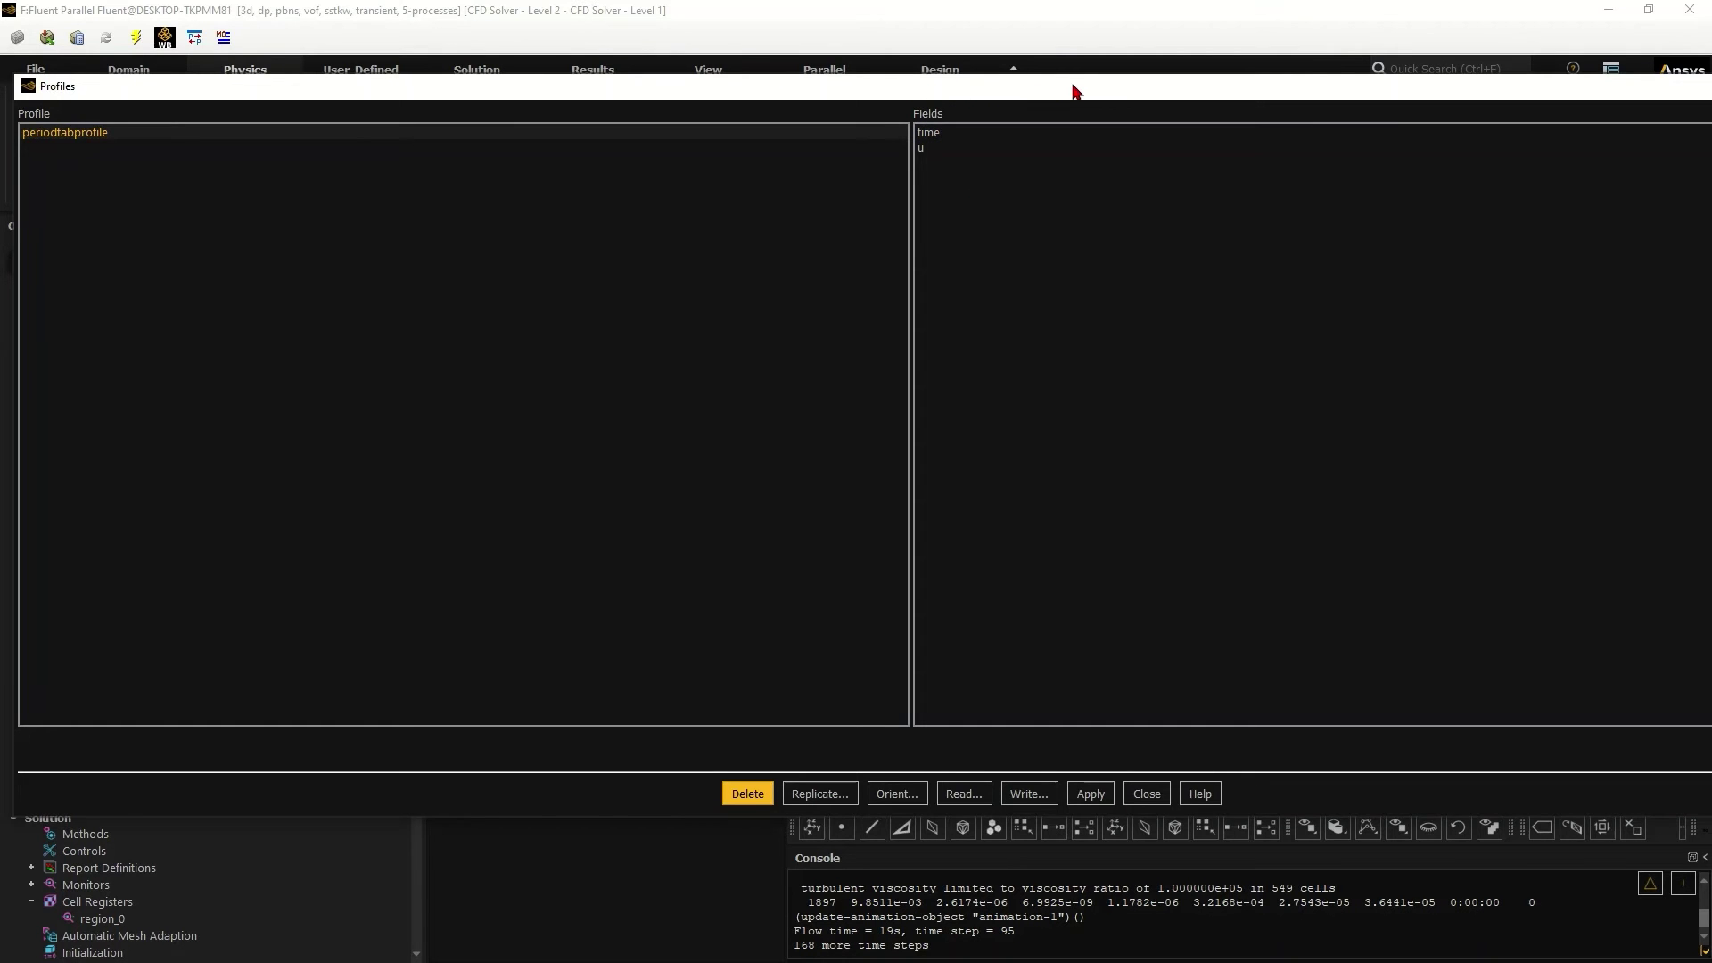
left_click_drag(1074, 83, 926, 631)
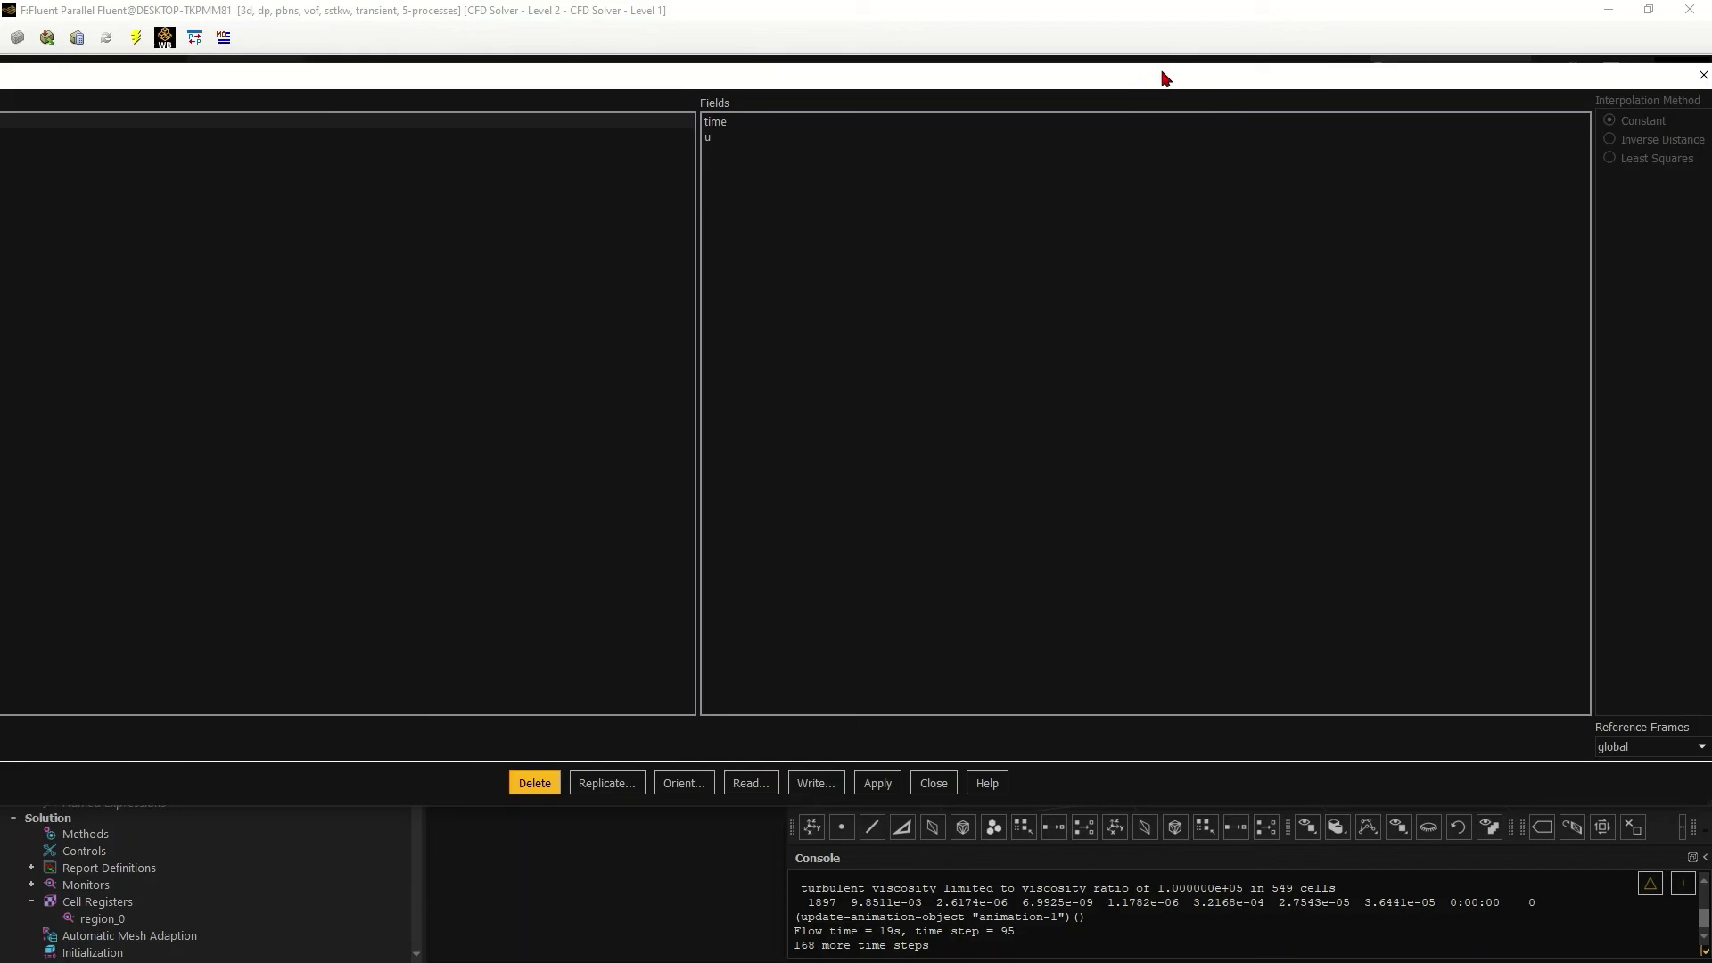
left_click_drag(1131, 80, 754, 51)
left_click(1297, 47)
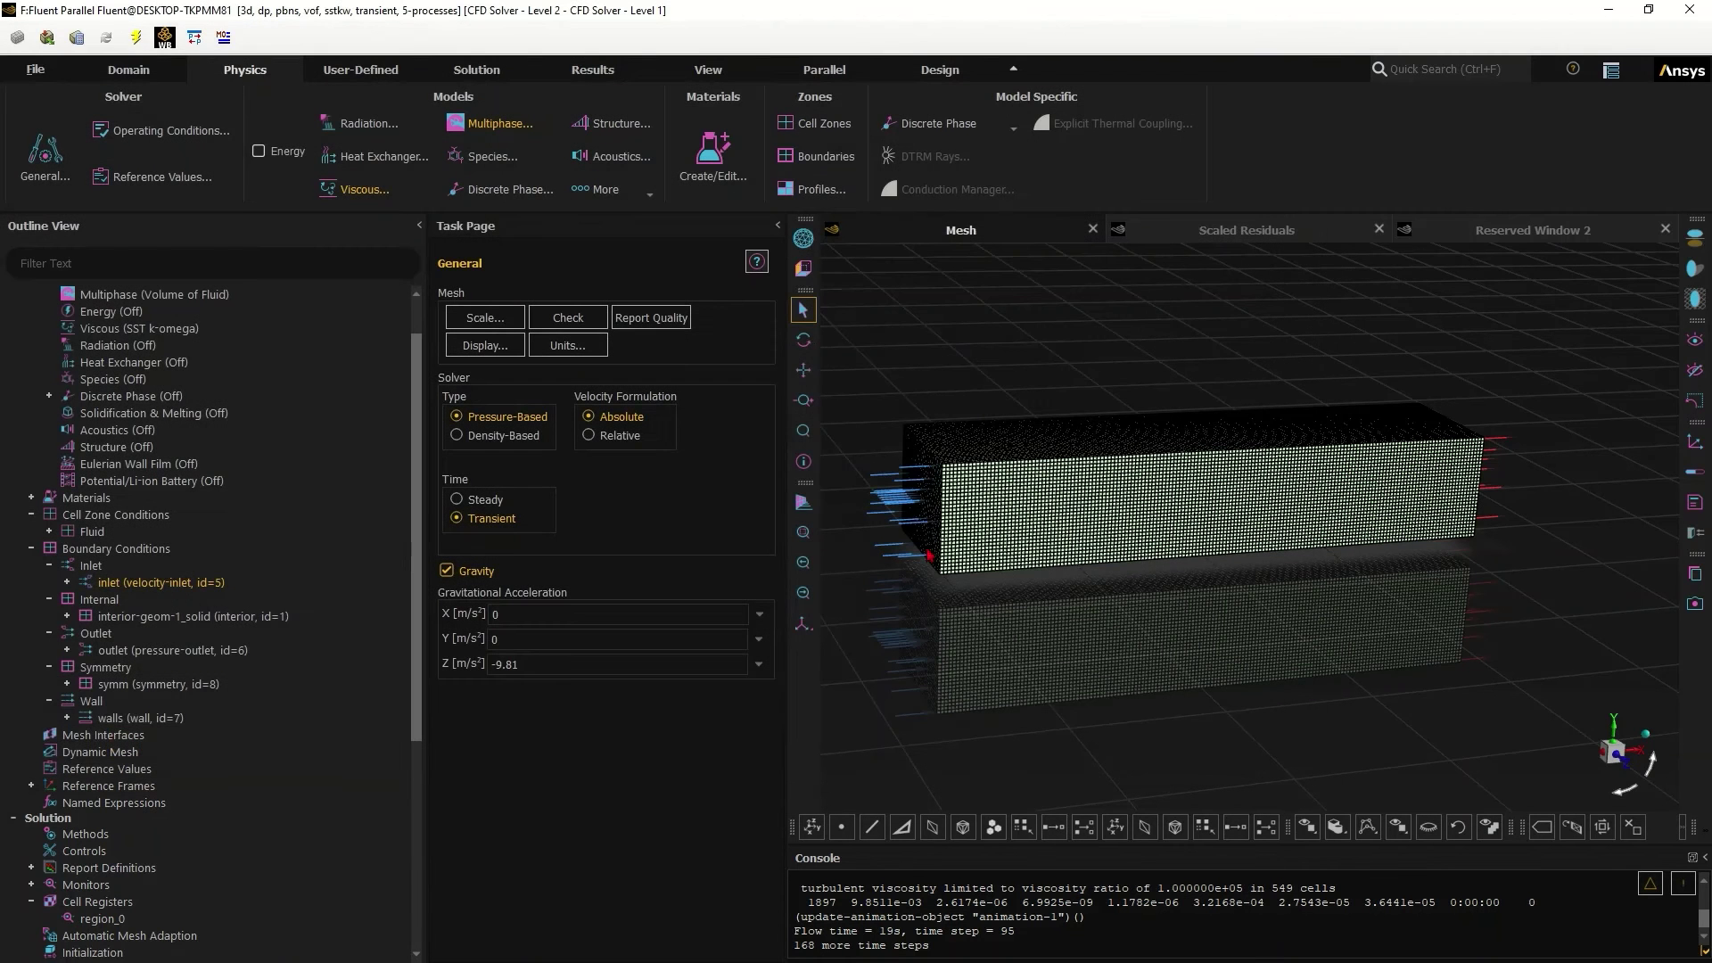
Reopen the inlet settings and keep Free Surface Level as periodtabprofile u.
left_click(208, 585)
double_click(213, 589)
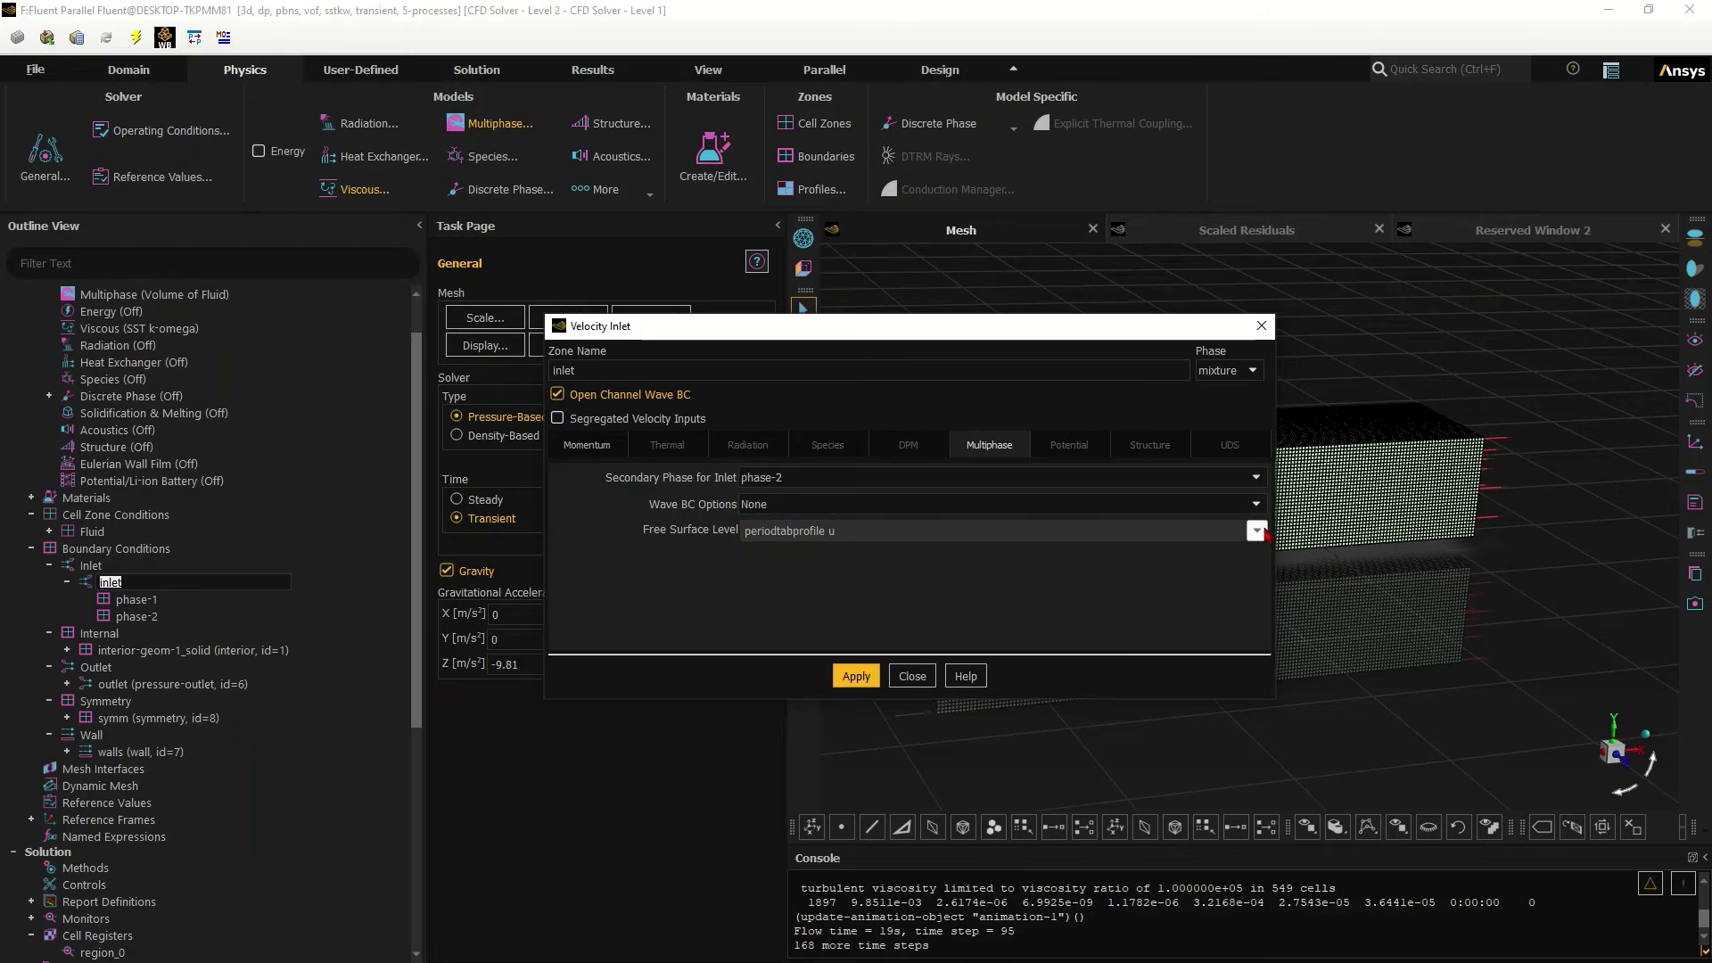
left_click(1257, 531)
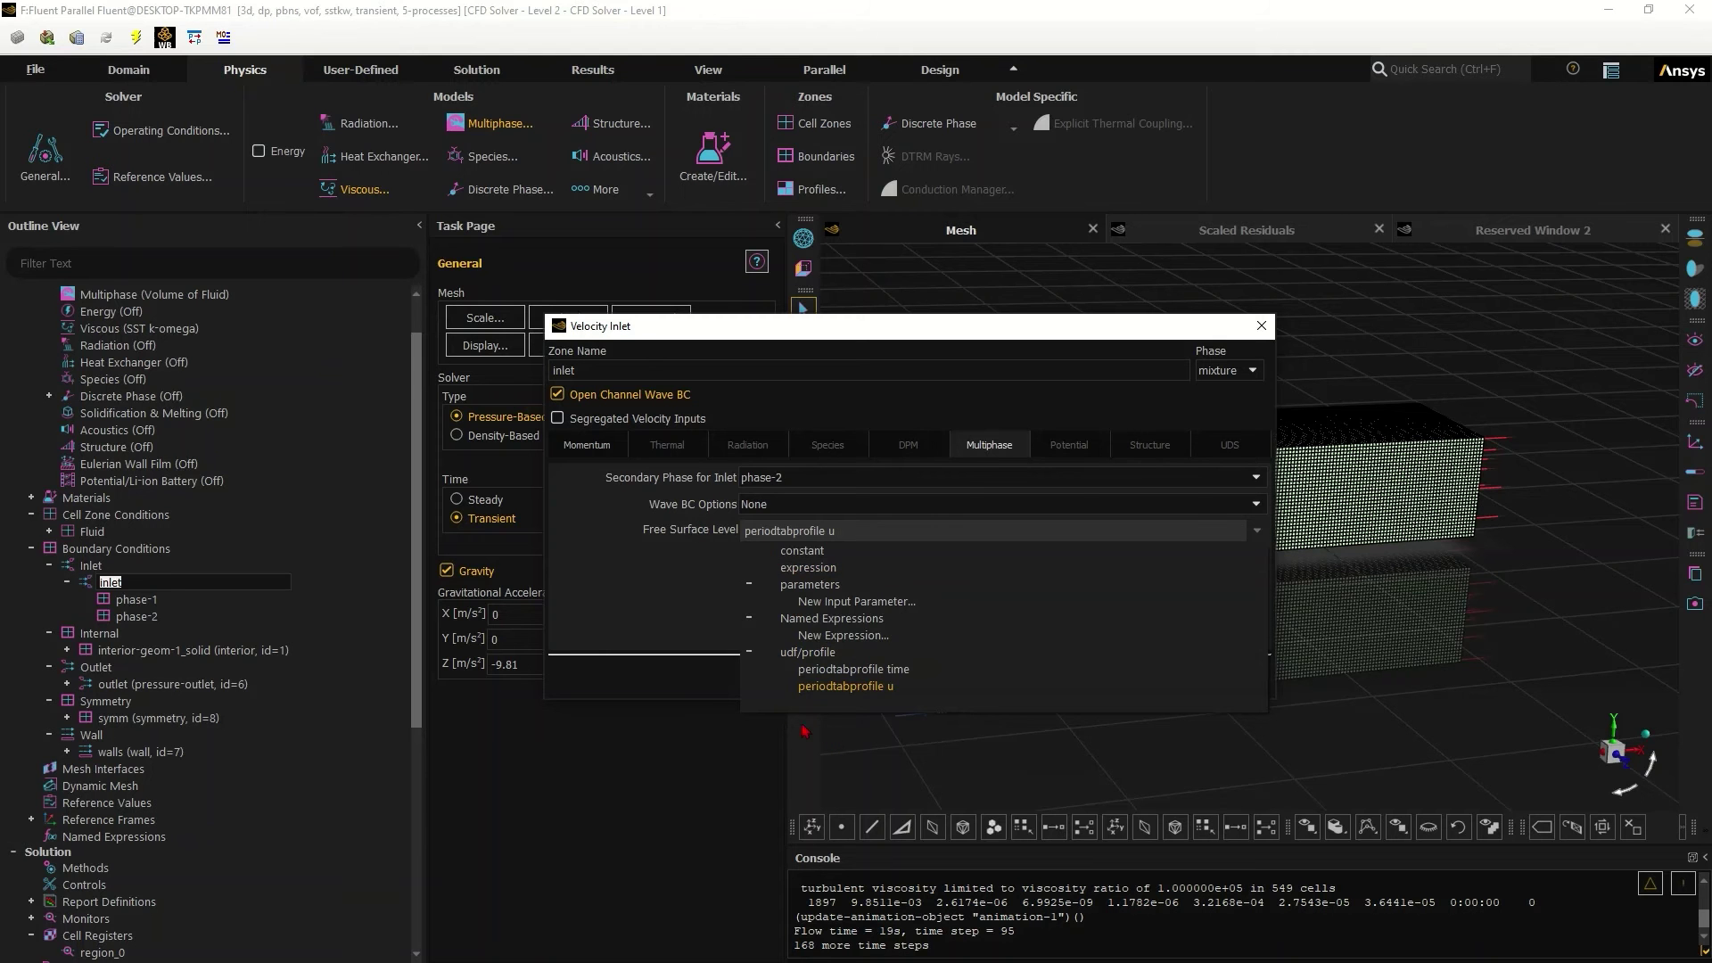
left_click(684, 604)
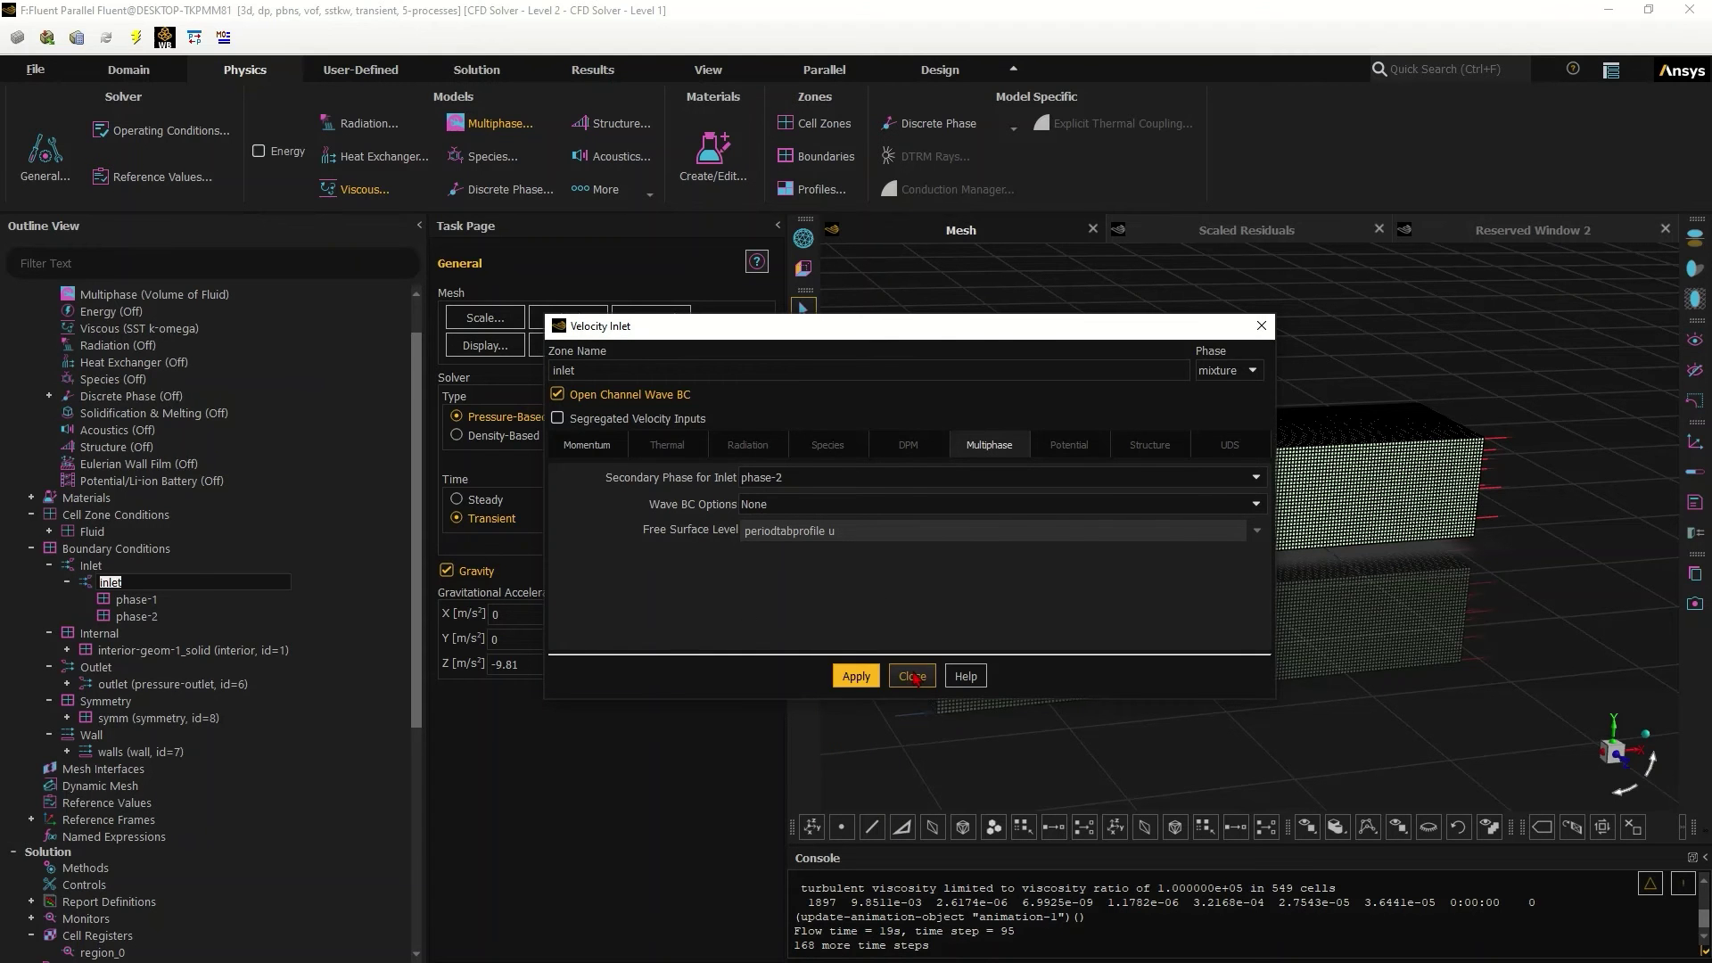
left_click(912, 676)
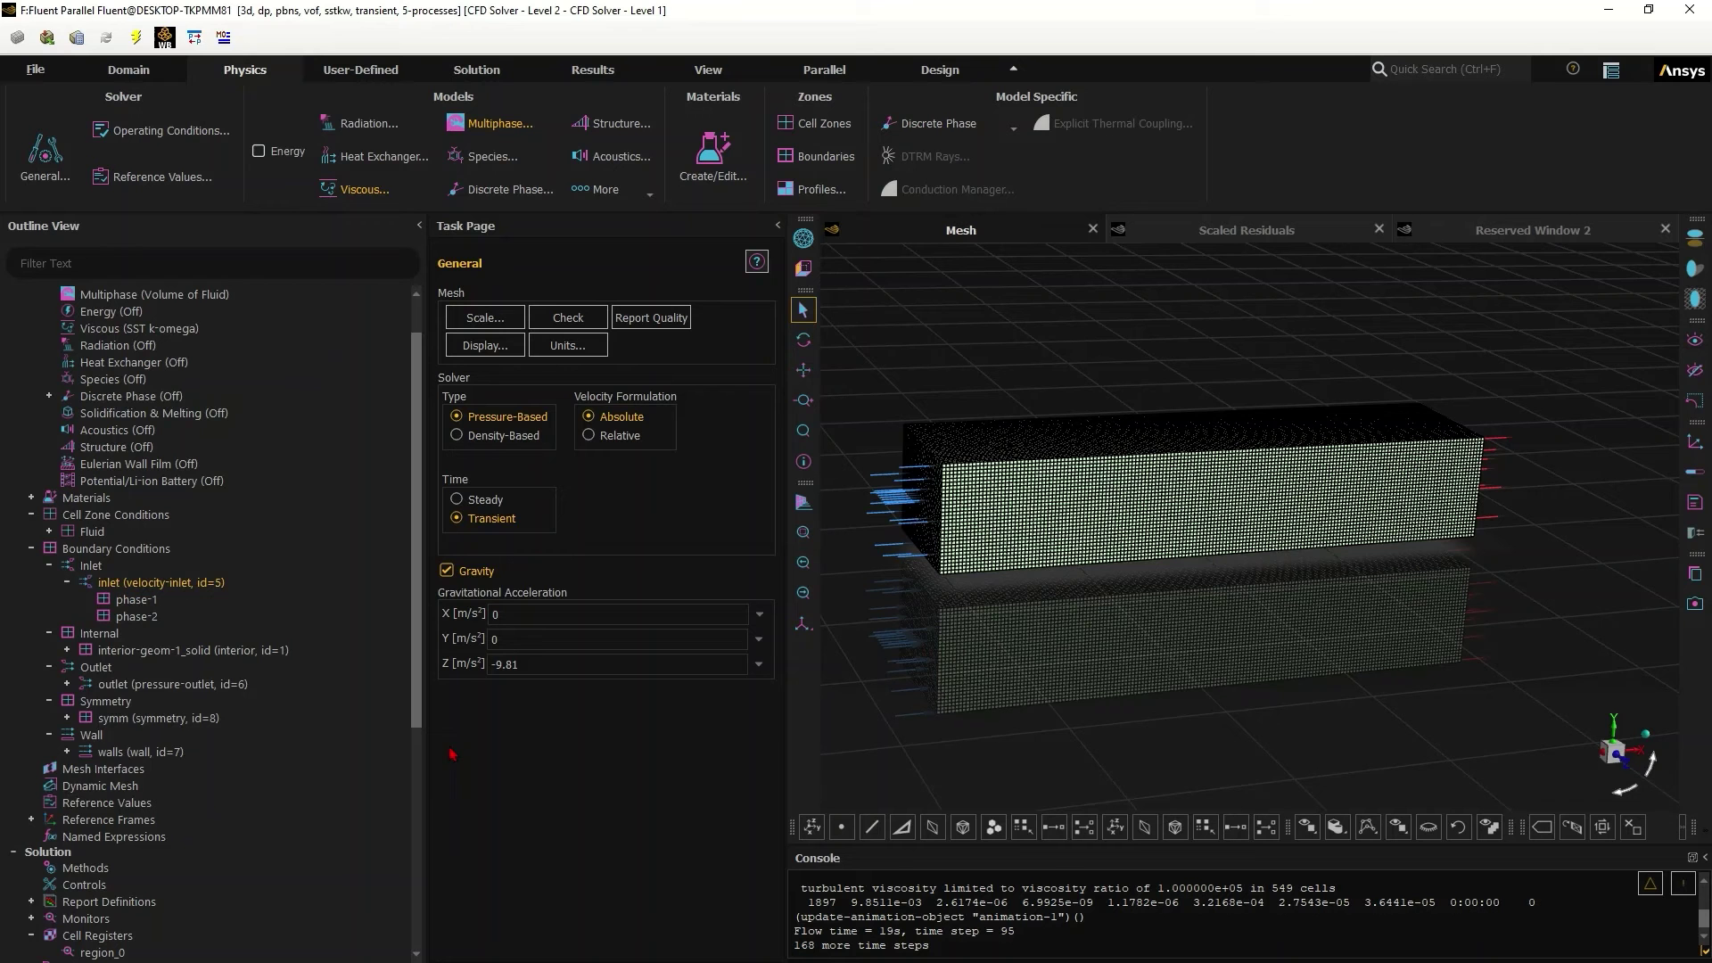
Check the outlet's free surface level -2.5 m and bottom level -10 m, then view the tank face-on.
double_click(174, 684)
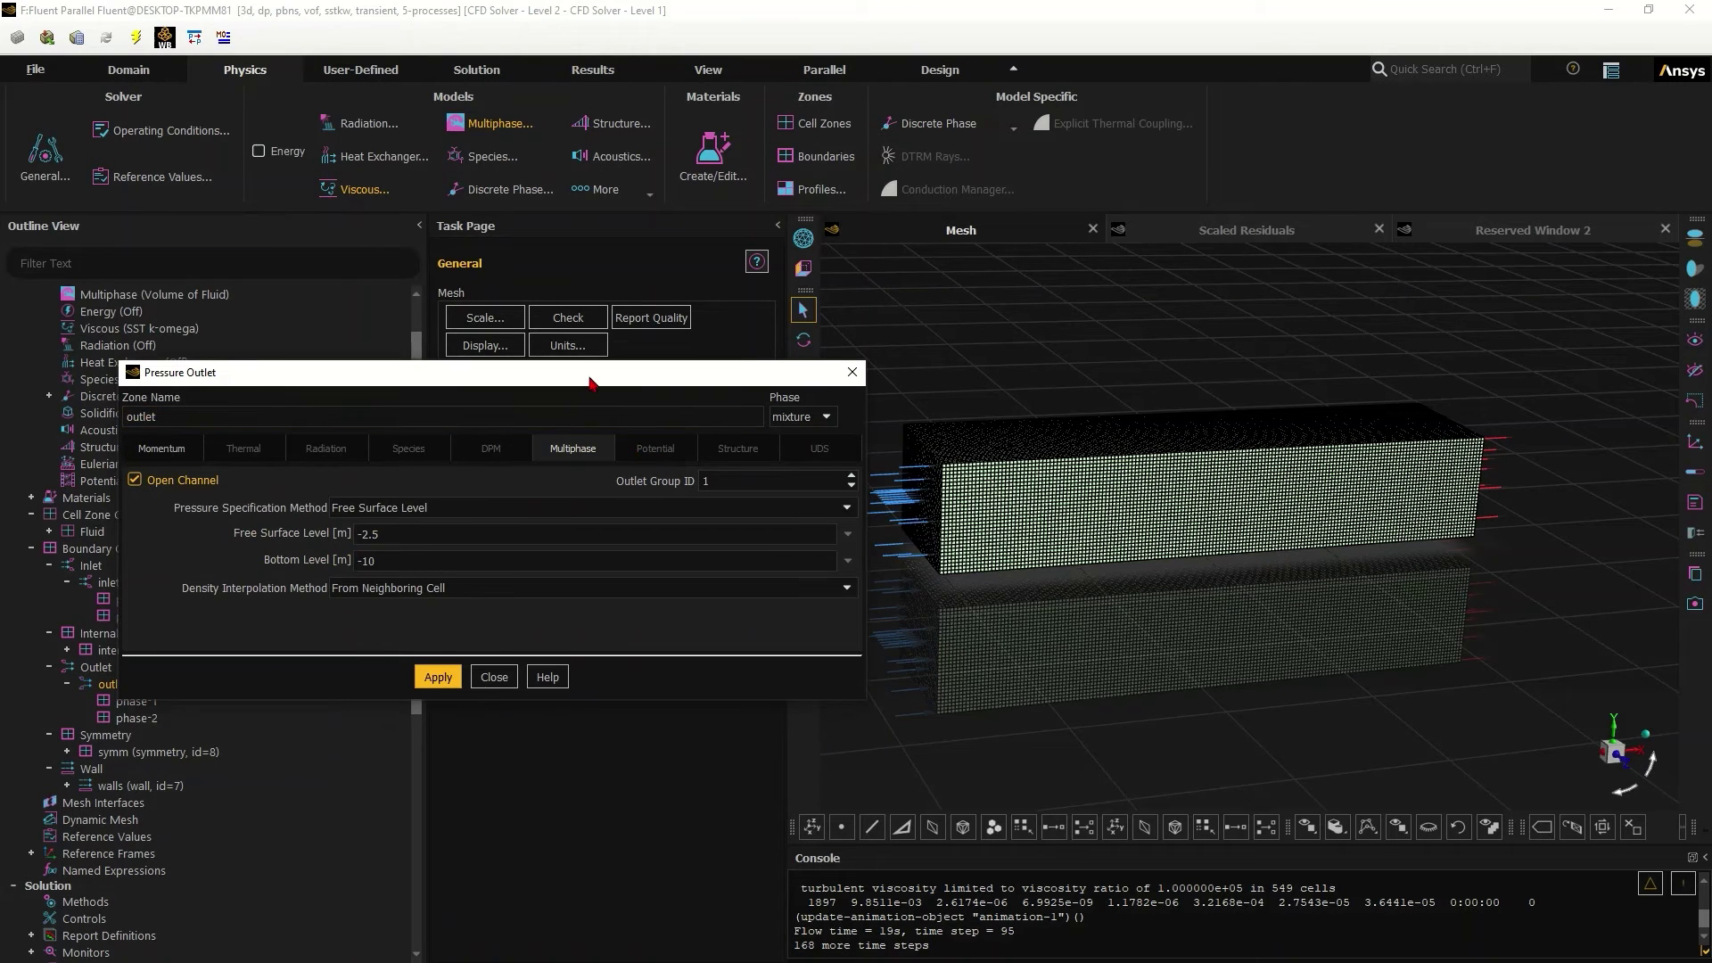
left_click_drag(589, 381, 586, 356)
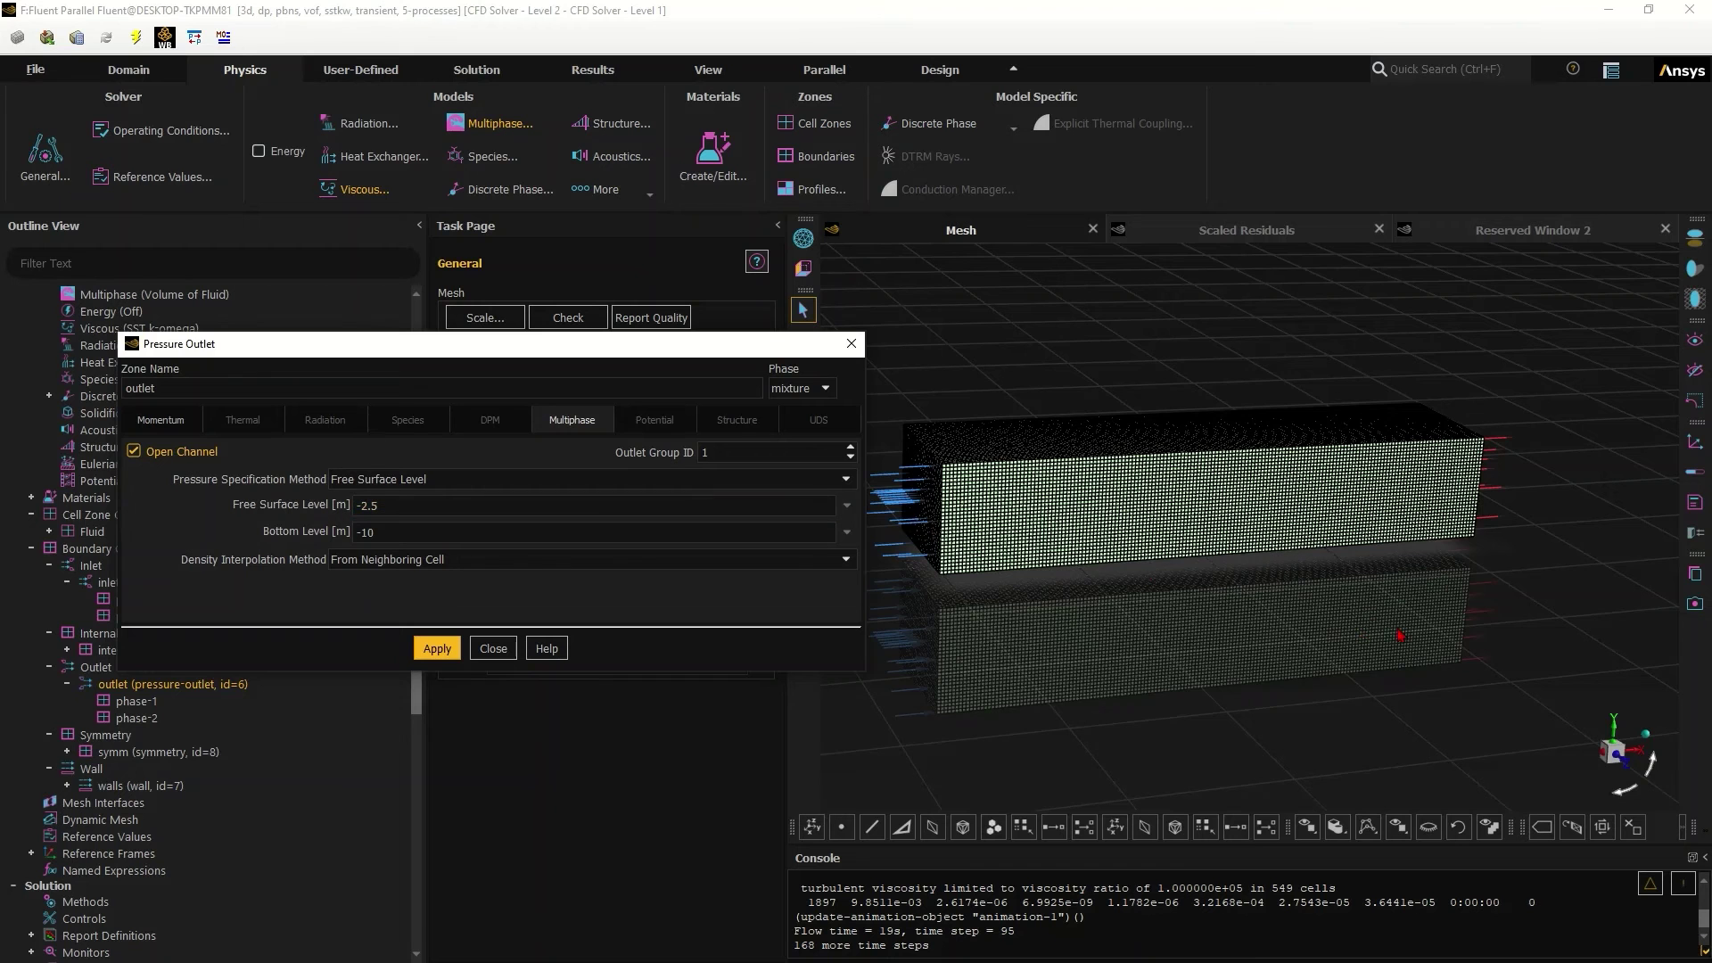
left_click_drag(1400, 635, 997, 526)
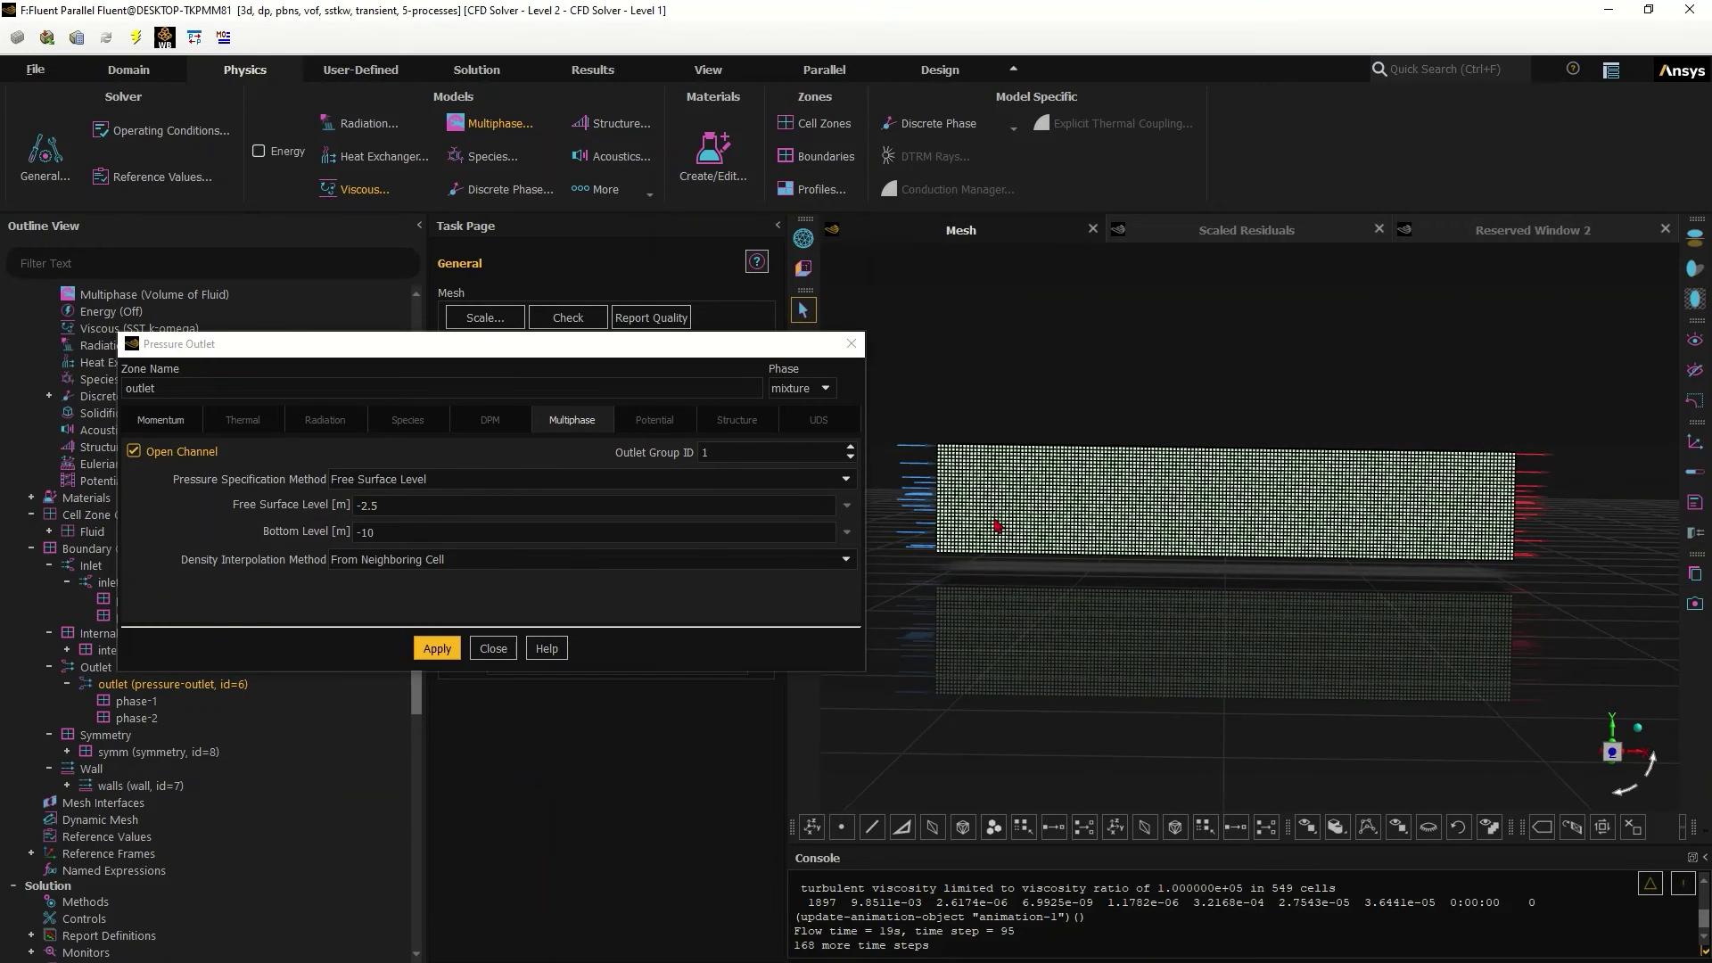
left_click(851, 344)
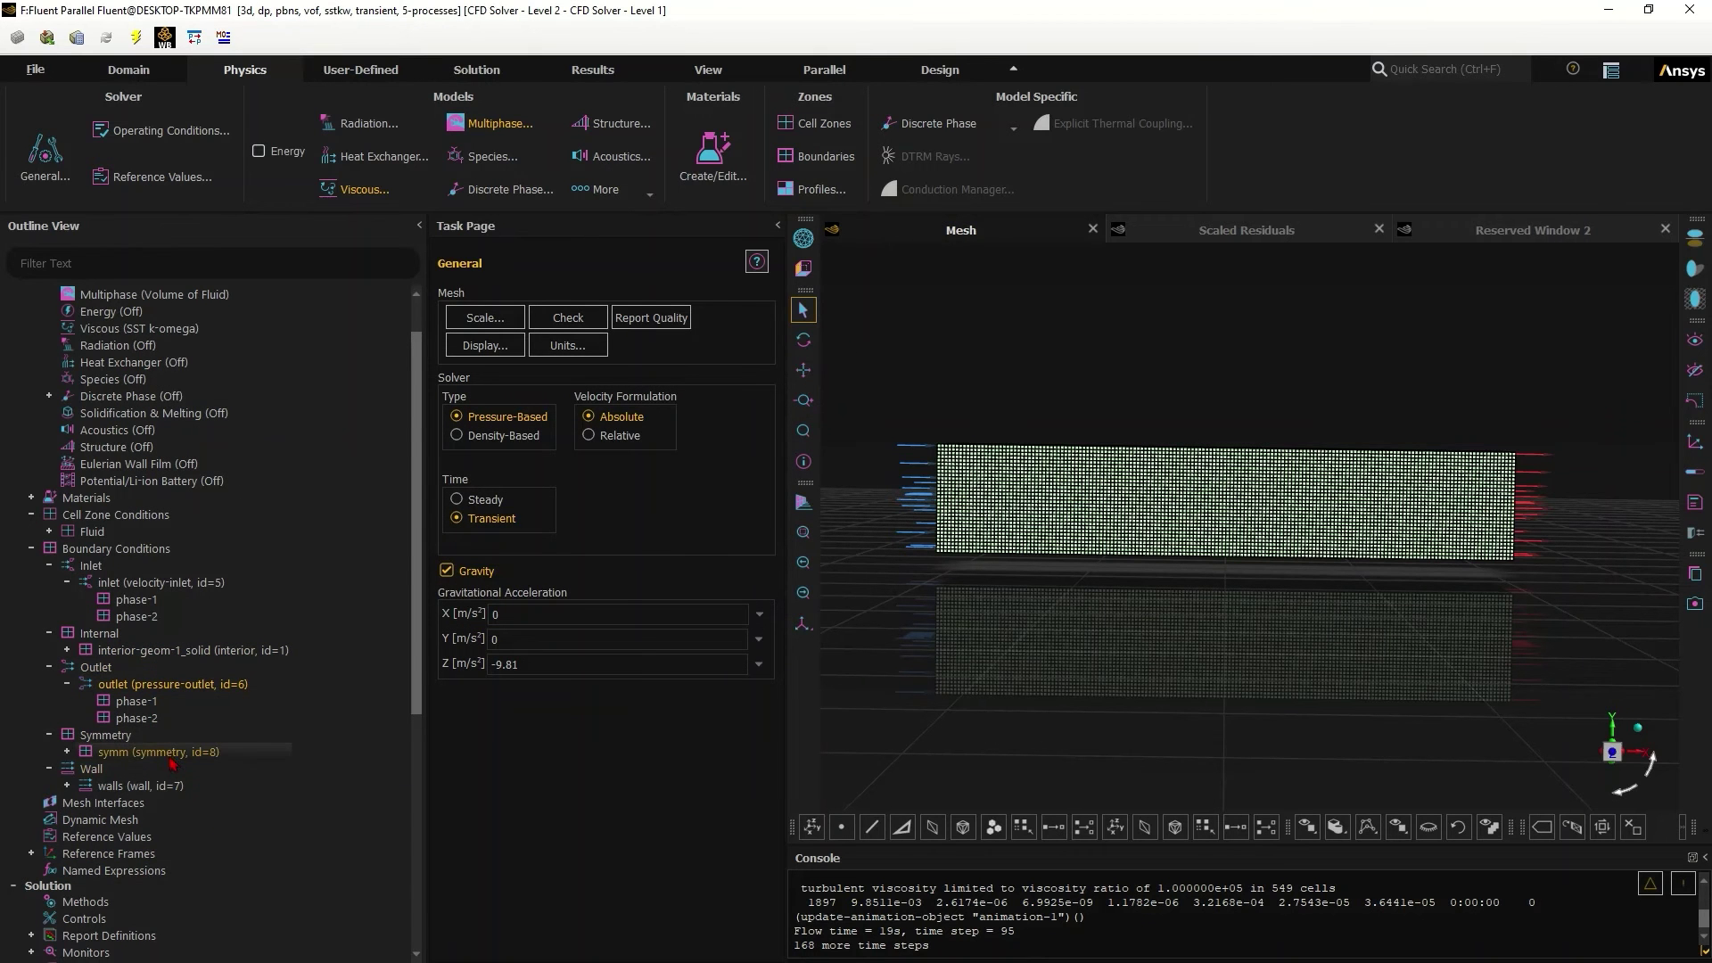
scroll(187, 759, "down", 2)
scroll(188, 760, "down", 2)
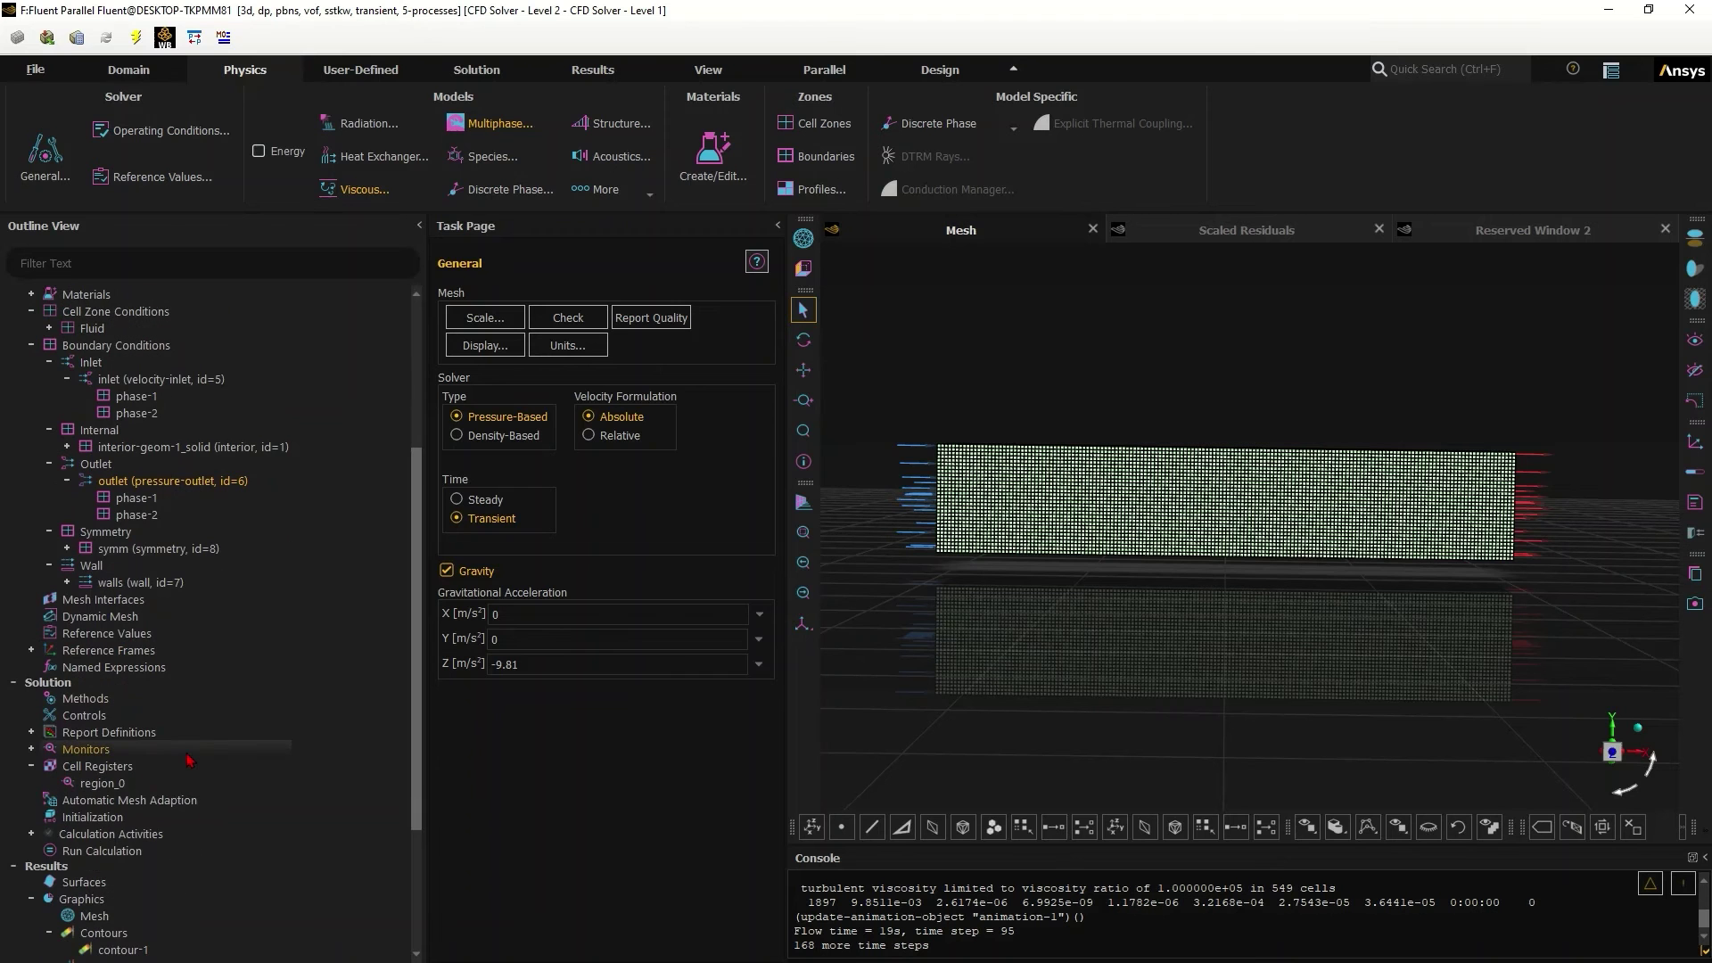
left_click_drag(1048, 573, 1055, 596)
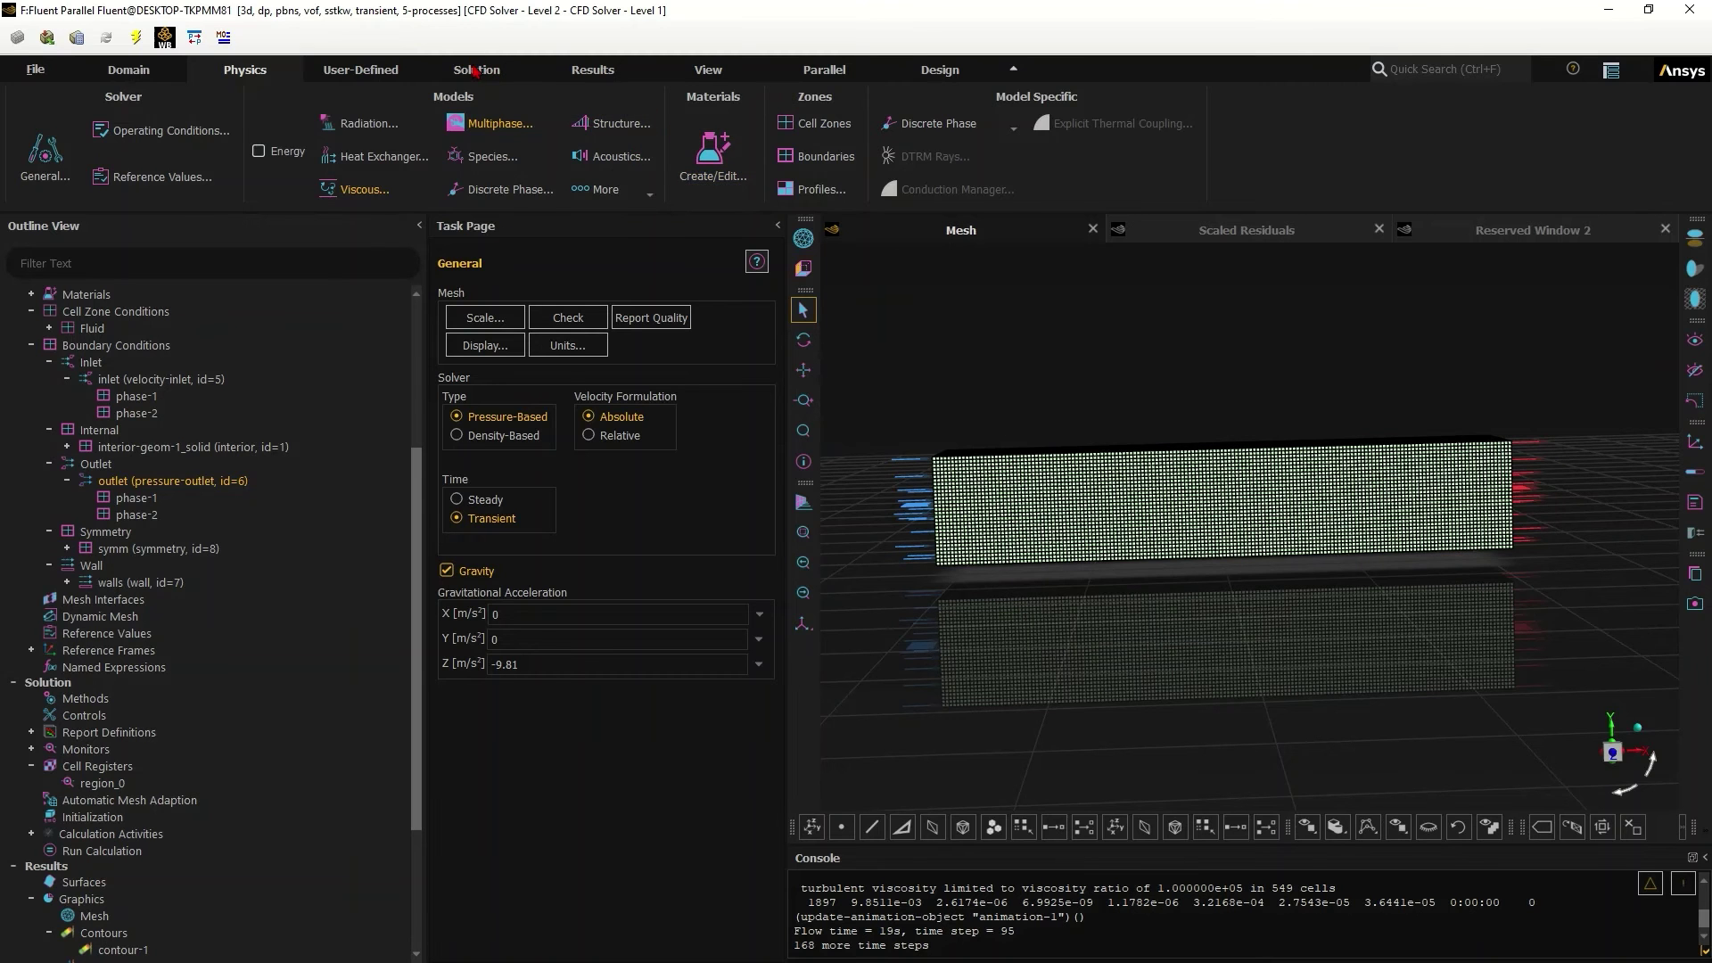
Show the Solution commands and briefly open then close the Patch dialog.
left_click(477, 71)
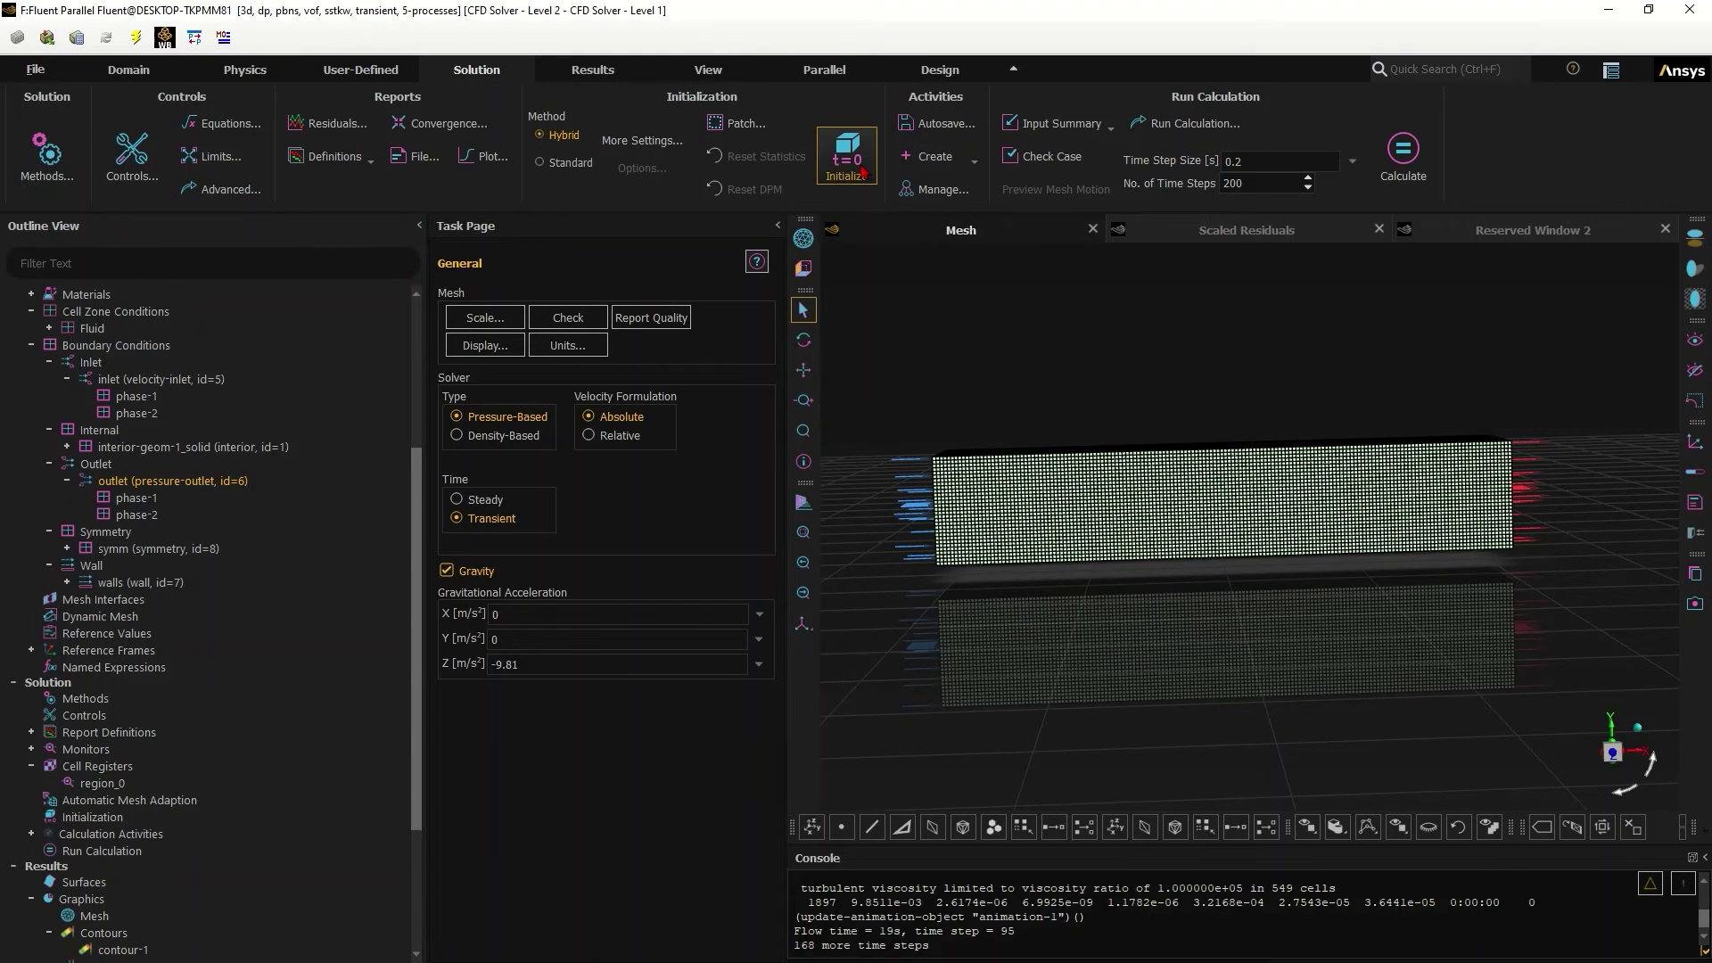
left_click(745, 124)
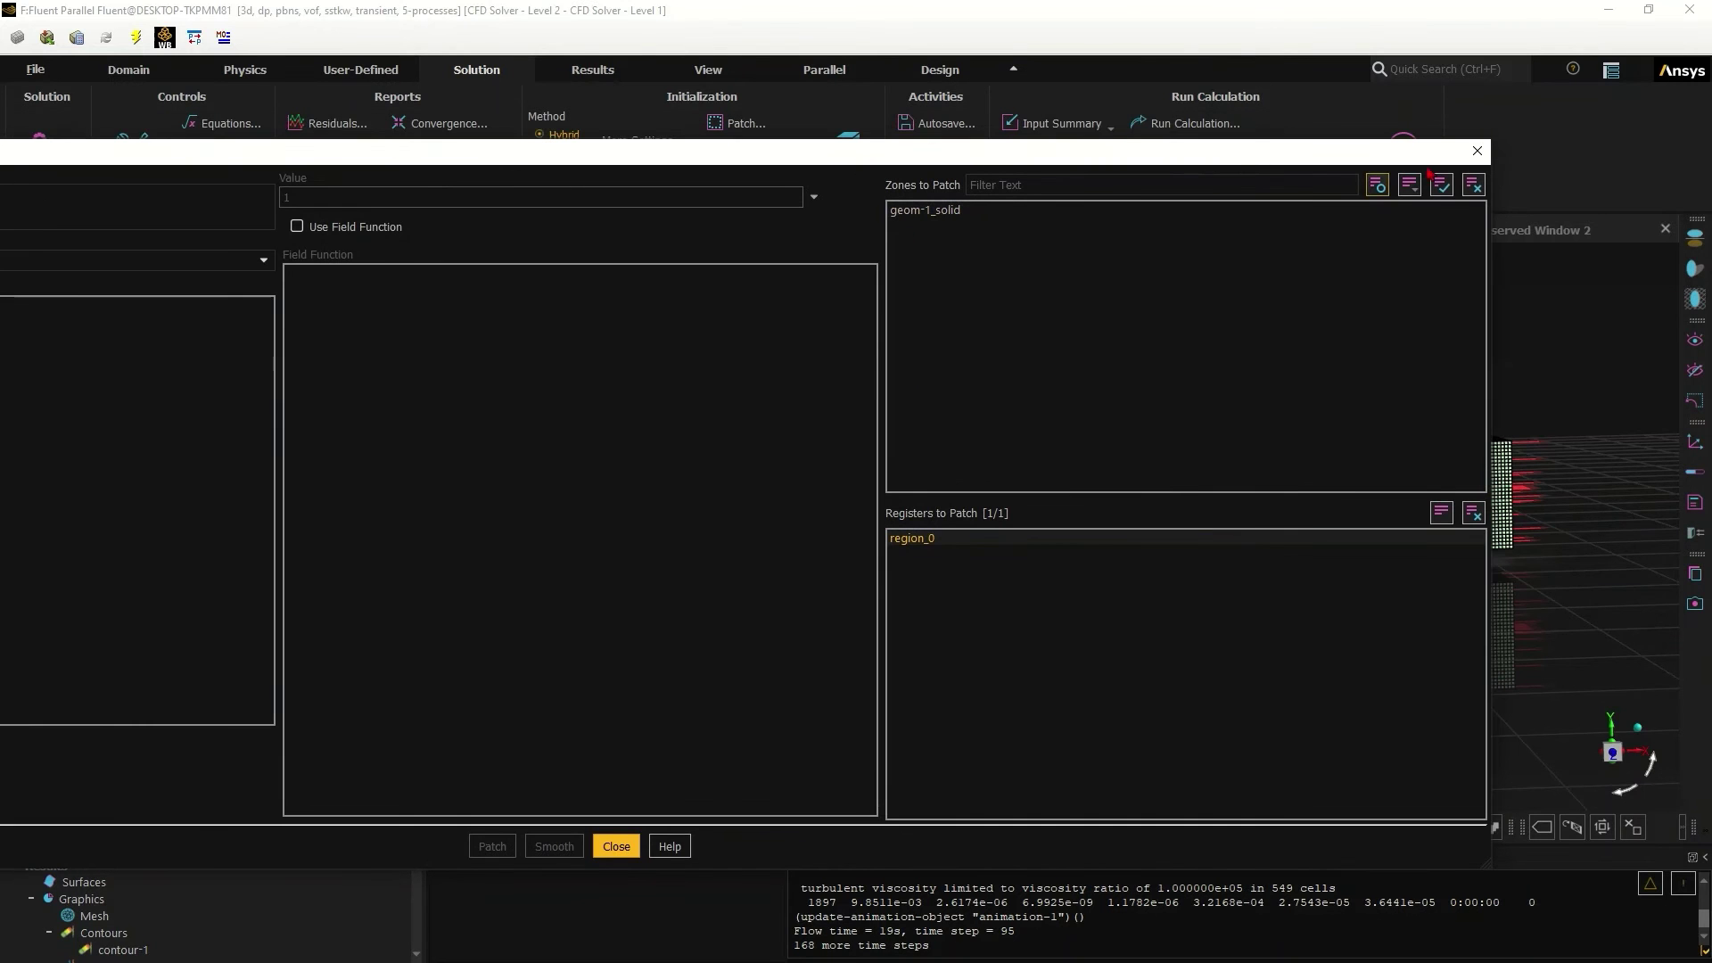
left_click(1476, 150)
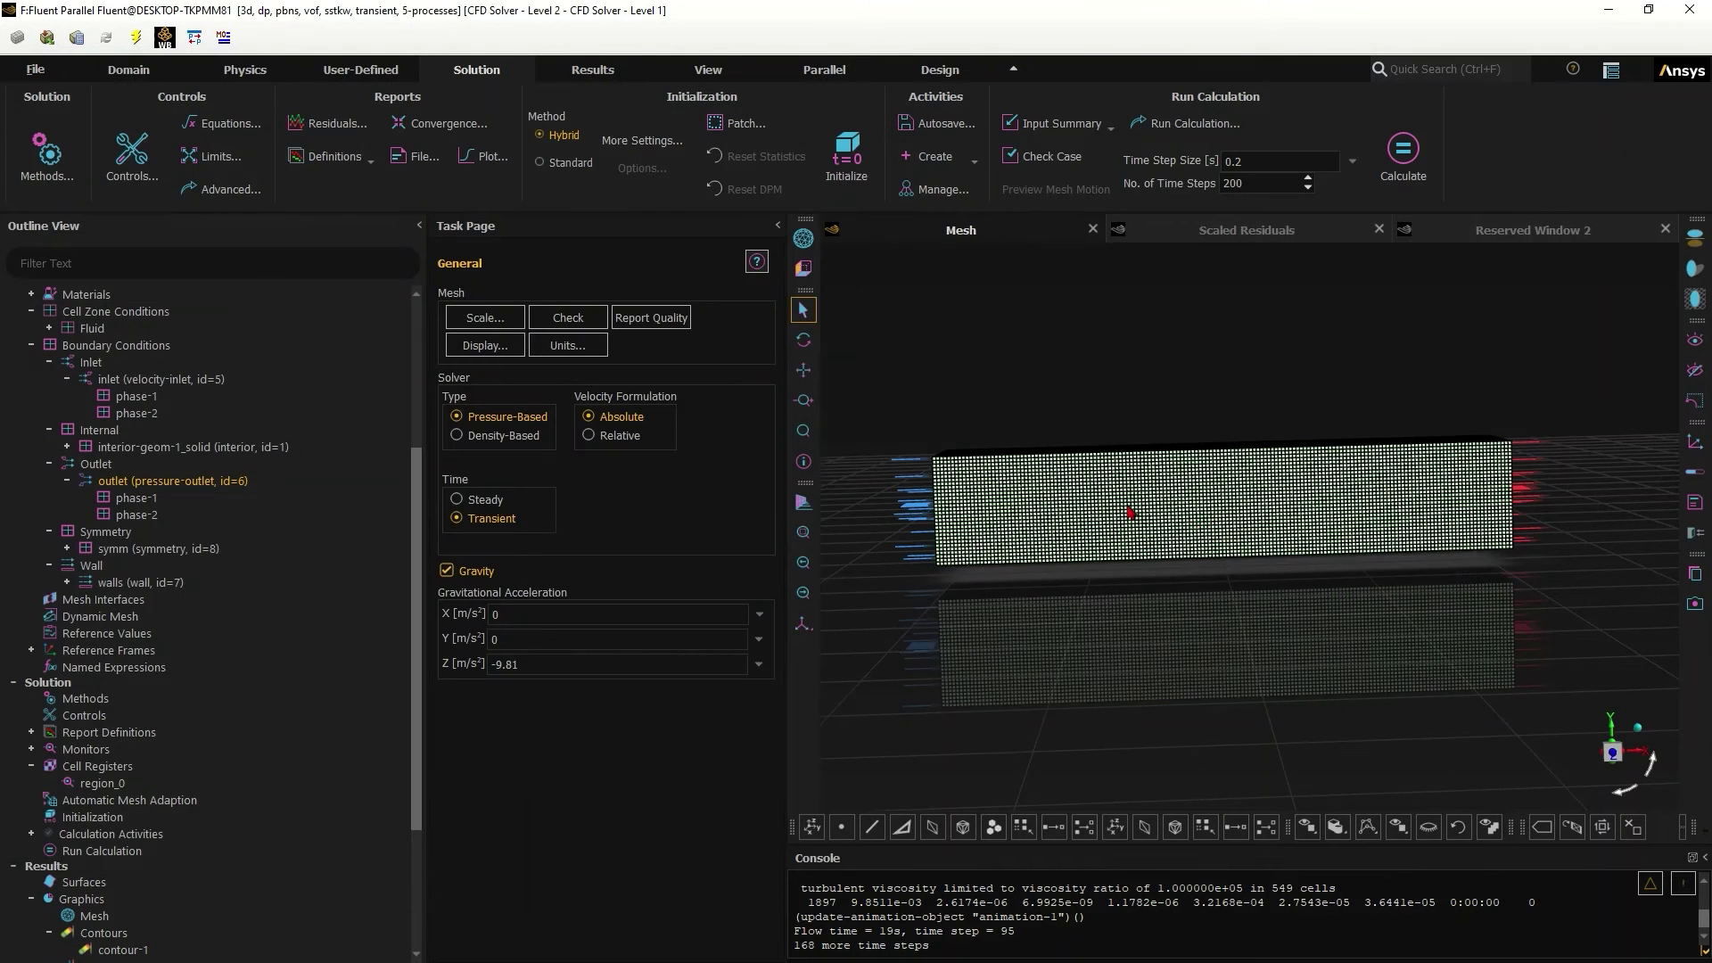
Start a new region cell register, then discard it.
right_click(105, 772)
mouse_move(165, 808)
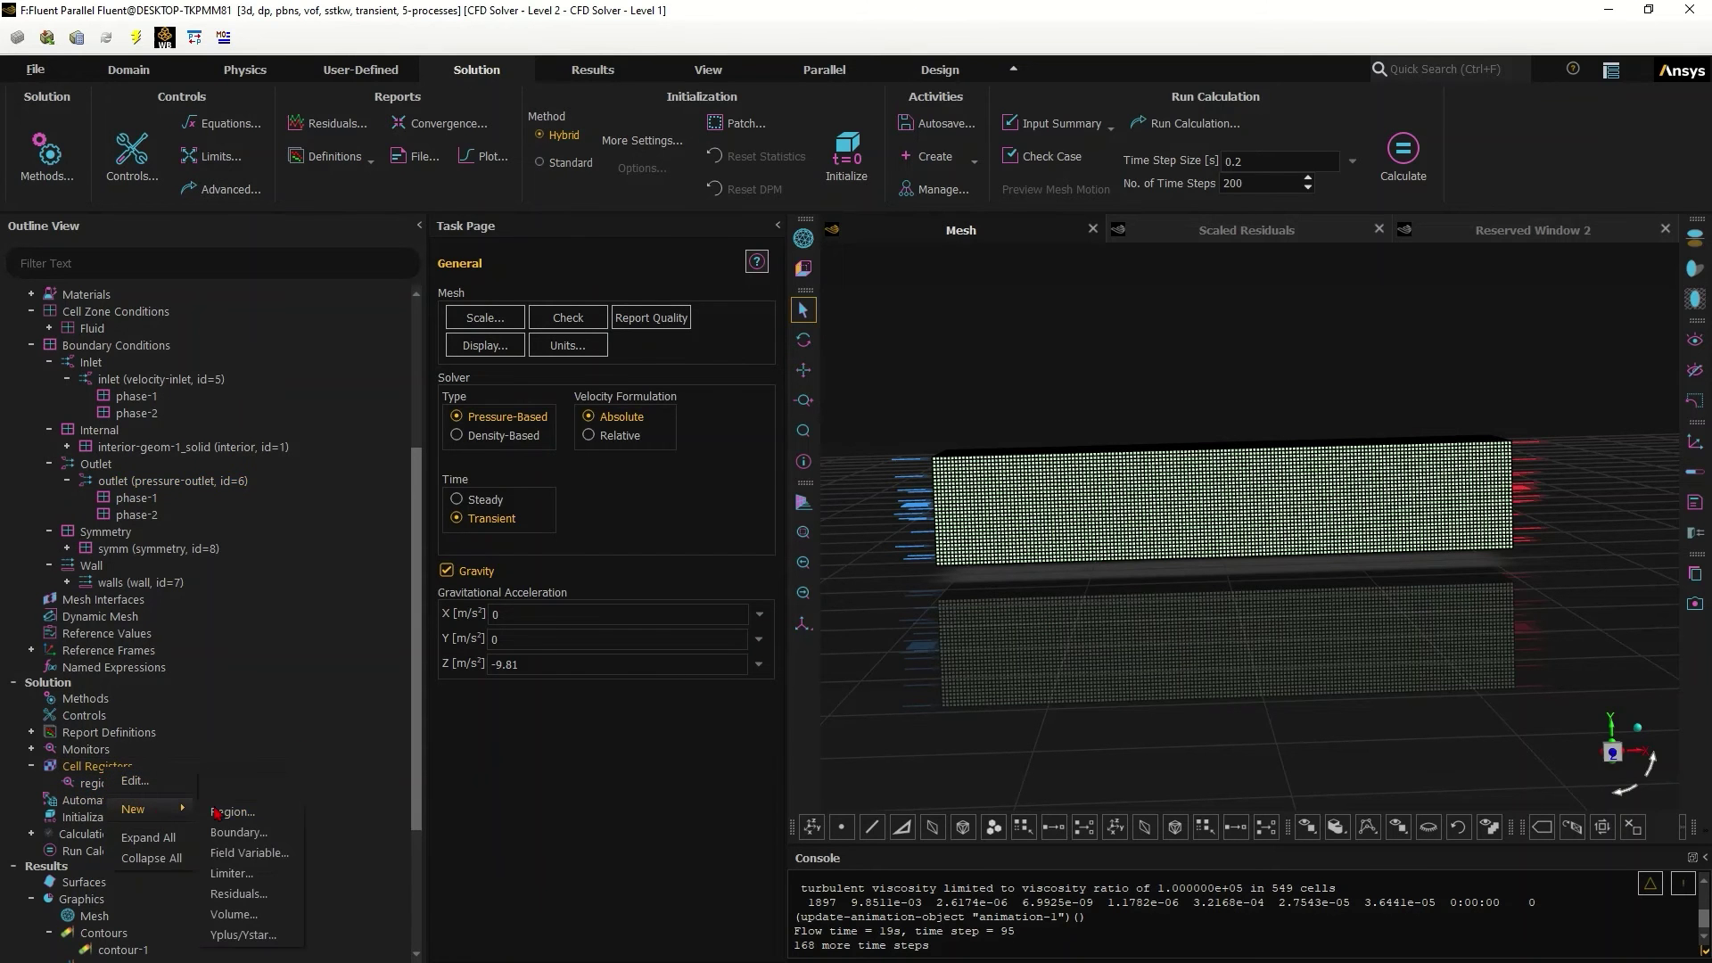
left_click(216, 813)
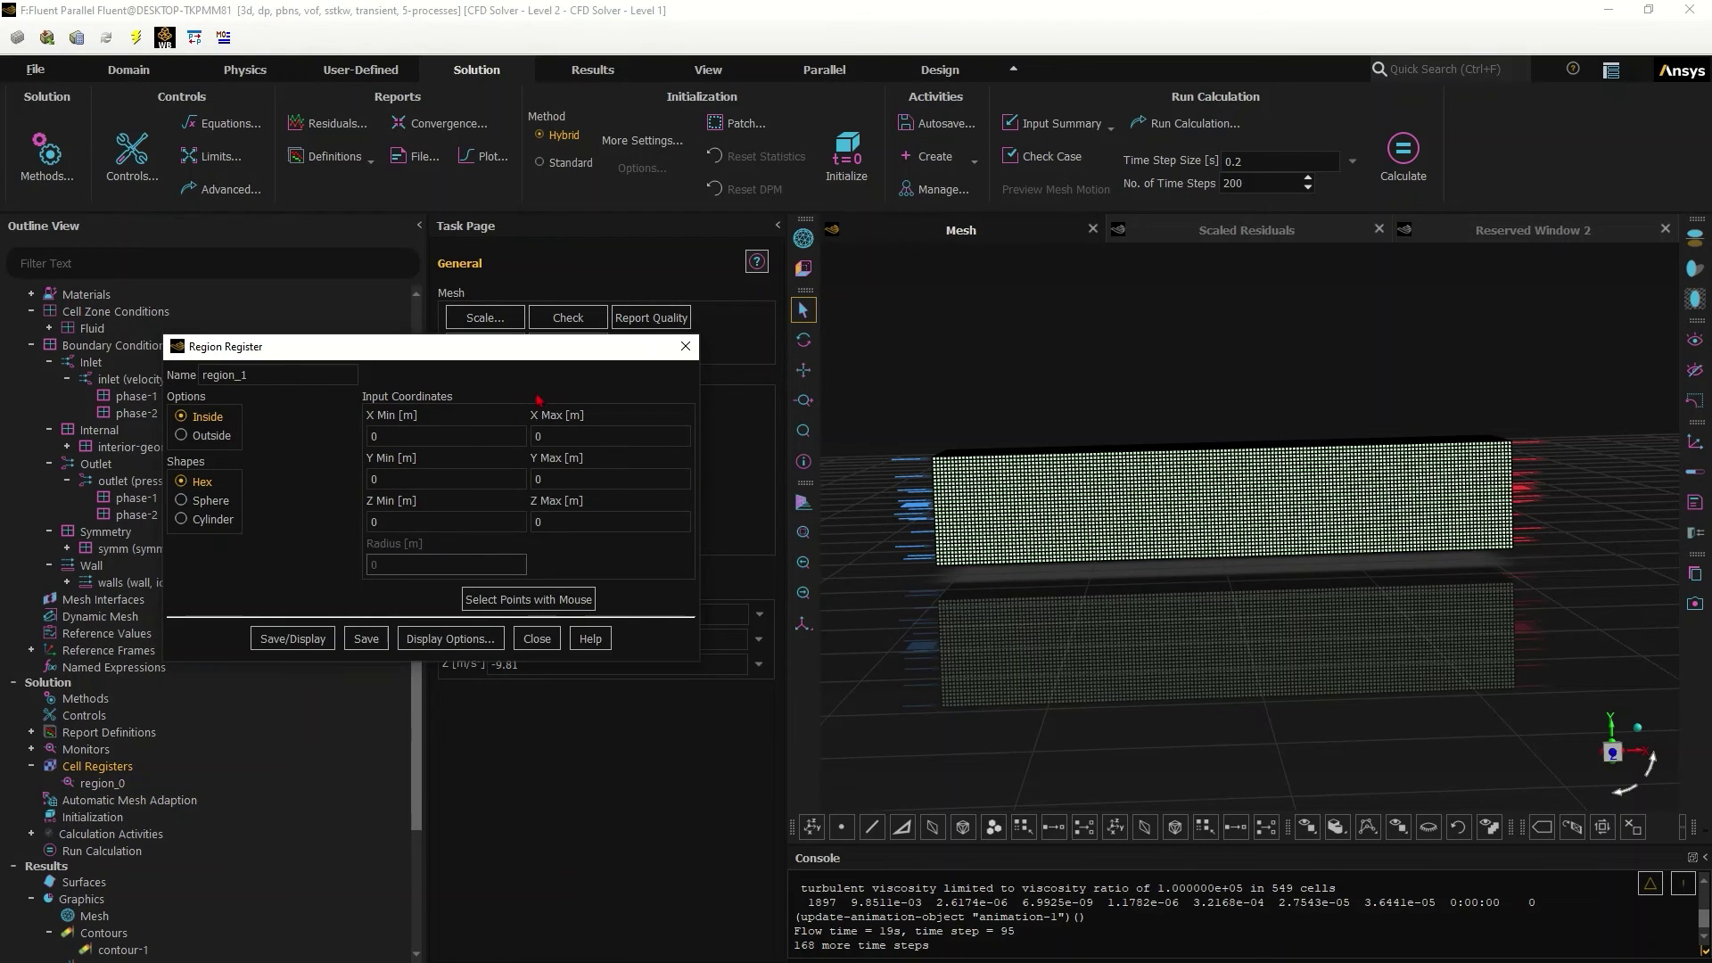
left_click(406, 482)
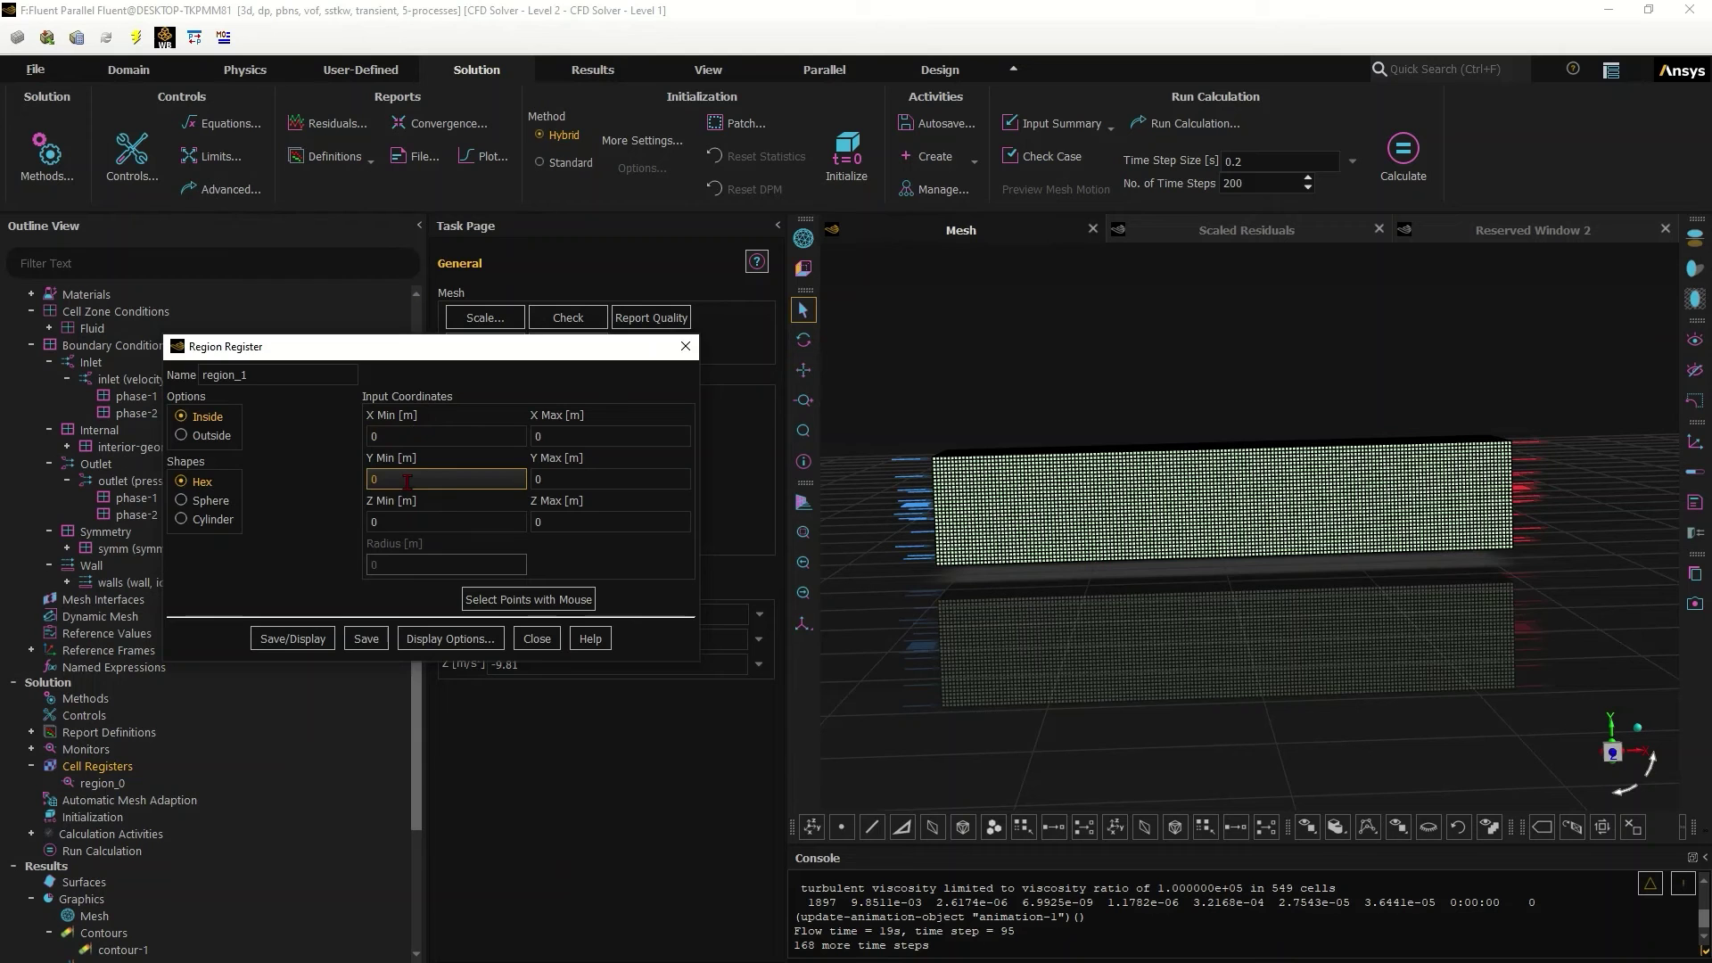
left_click(686, 346)
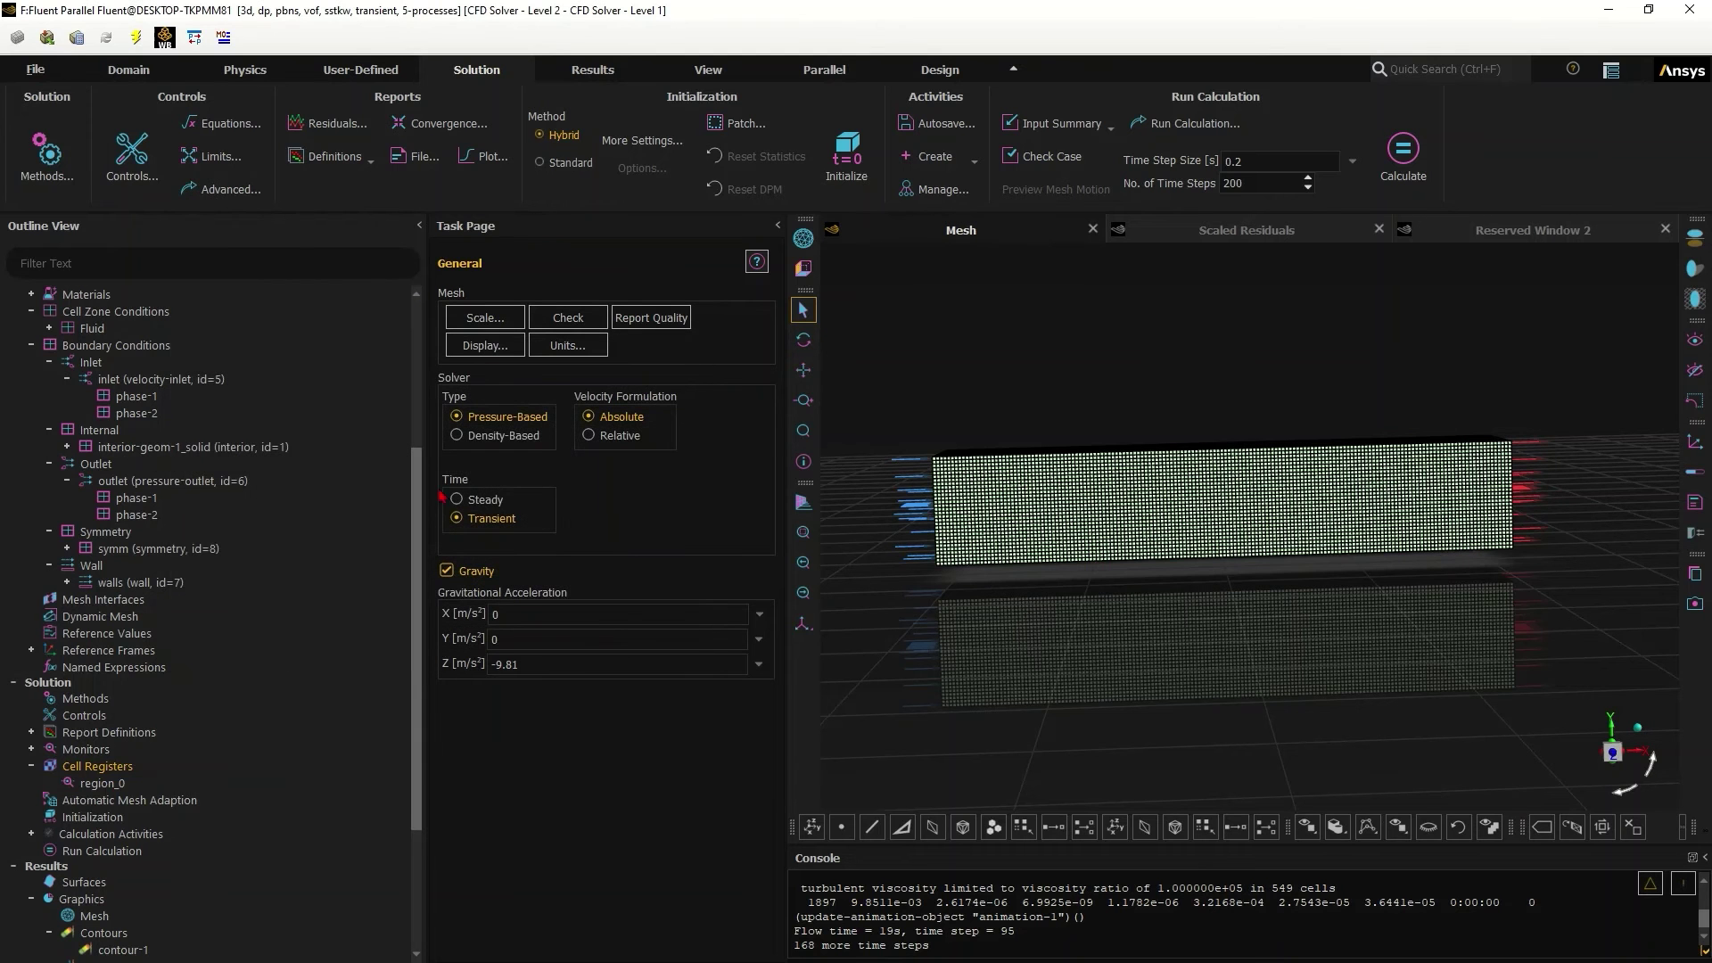
Display the 72000 cells marked by region_0, then save and close the register.
left_click(100, 789)
double_click(102, 783)
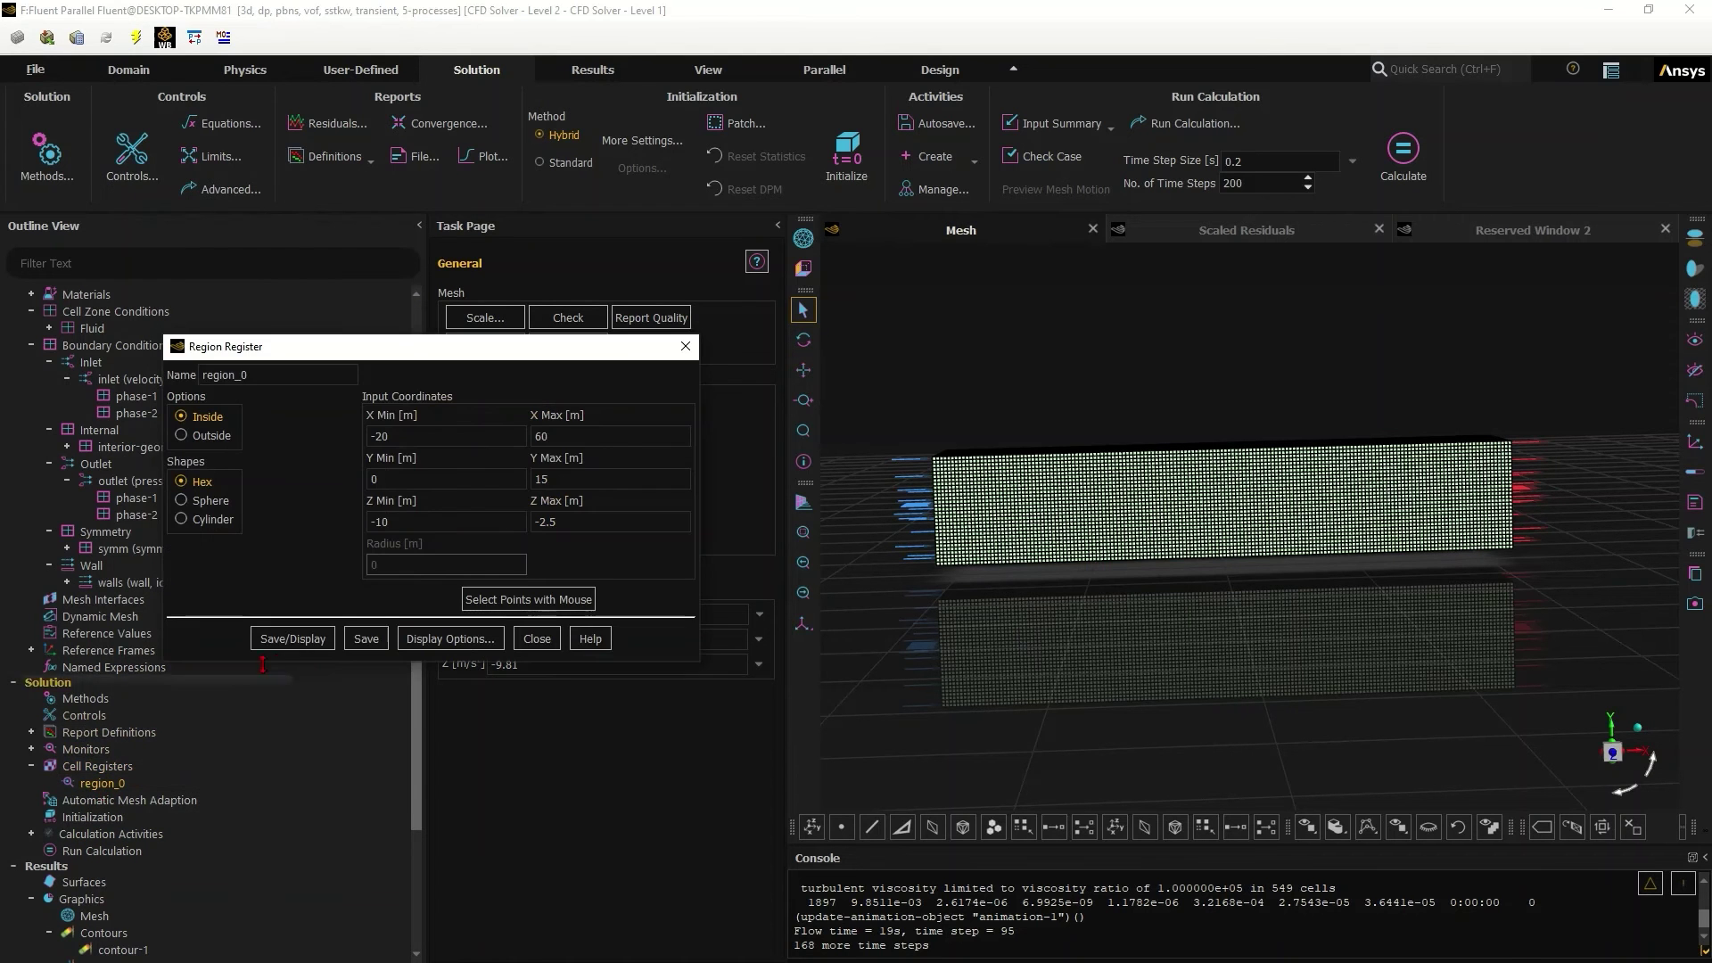
left_click(292, 639)
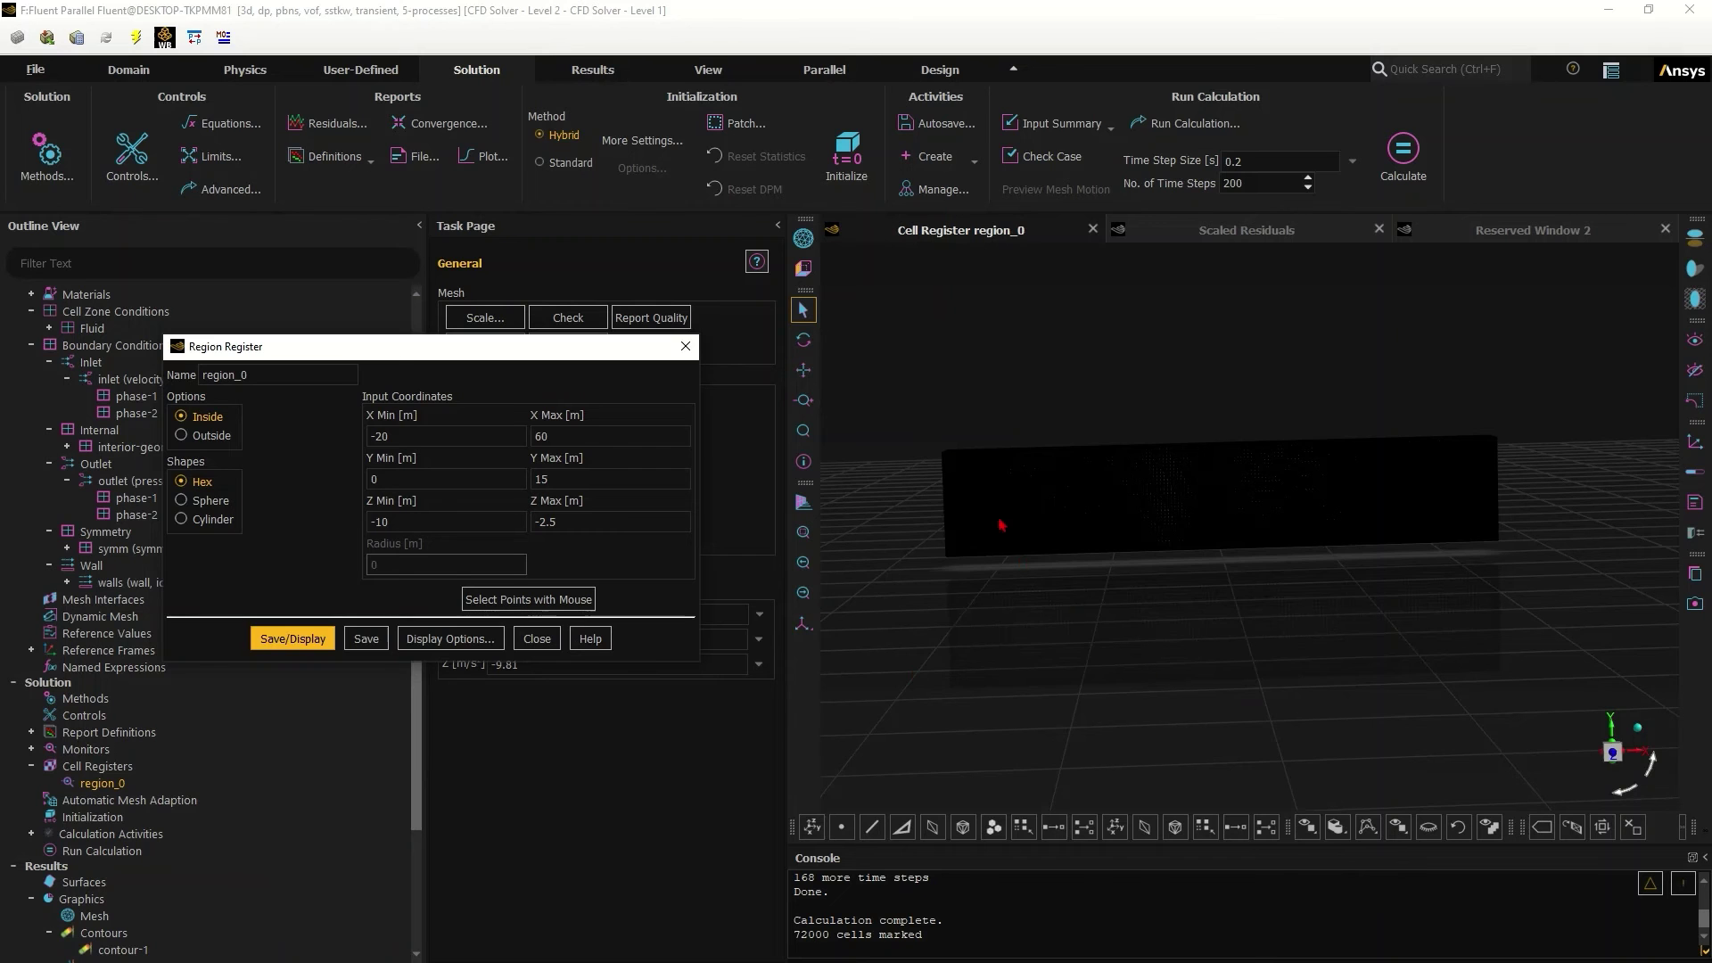
left_click_drag(1000, 524, 1044, 478)
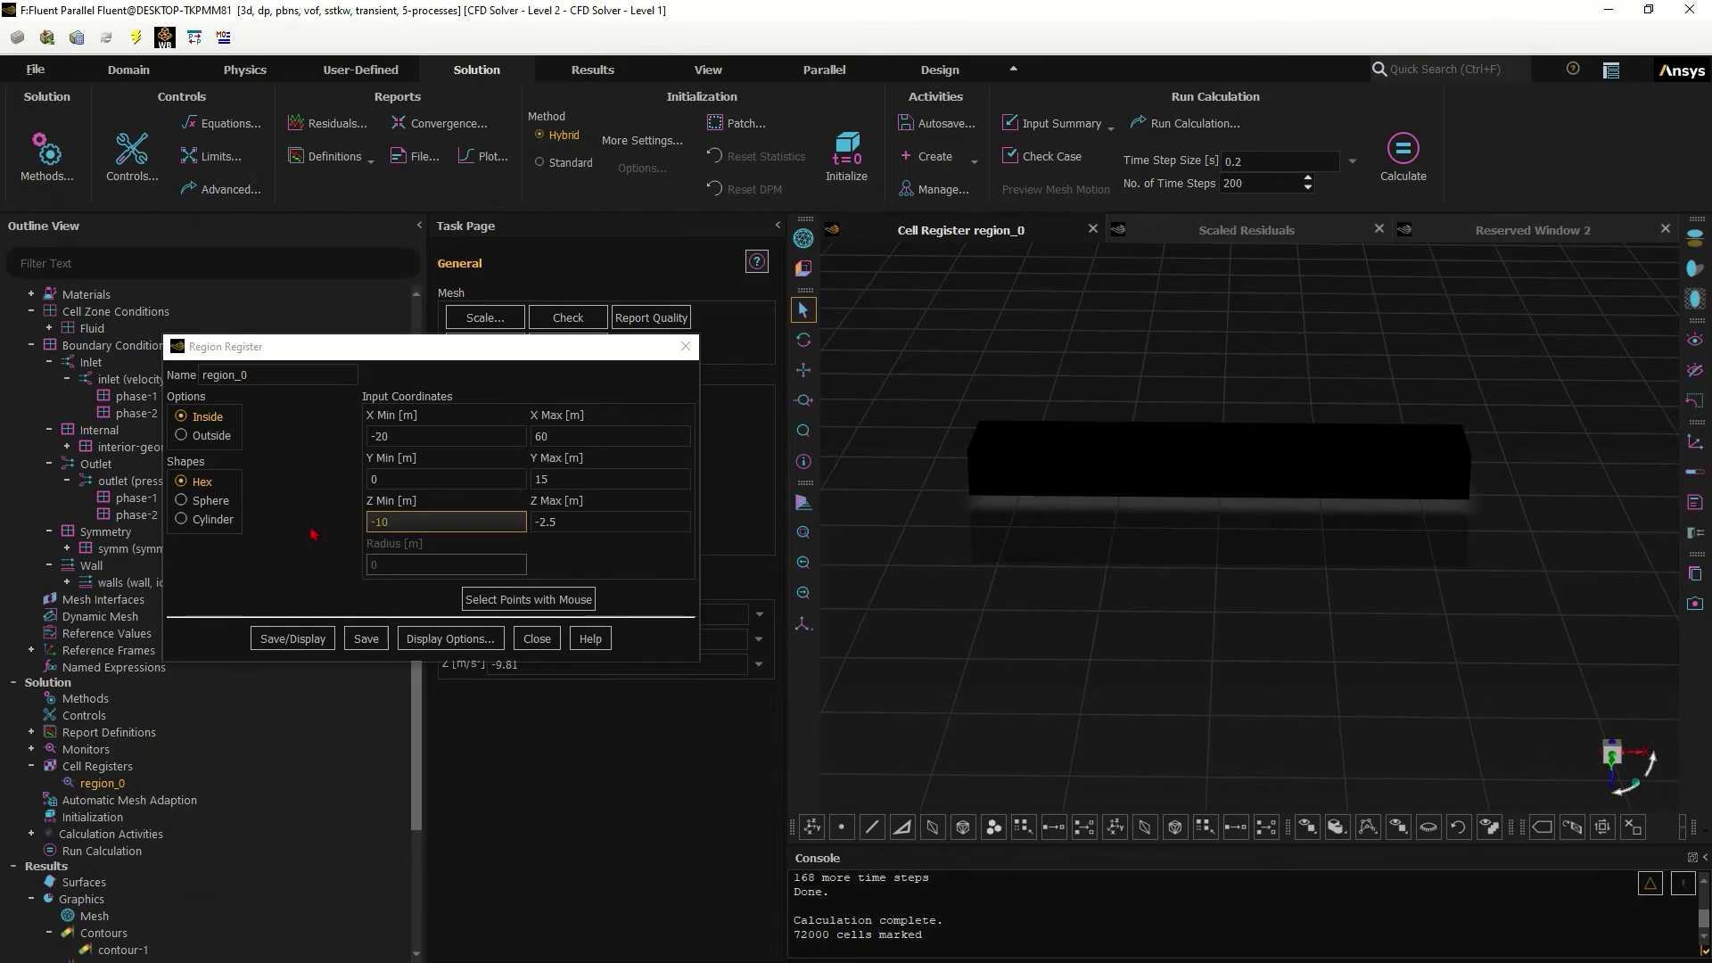
left_click(450, 638)
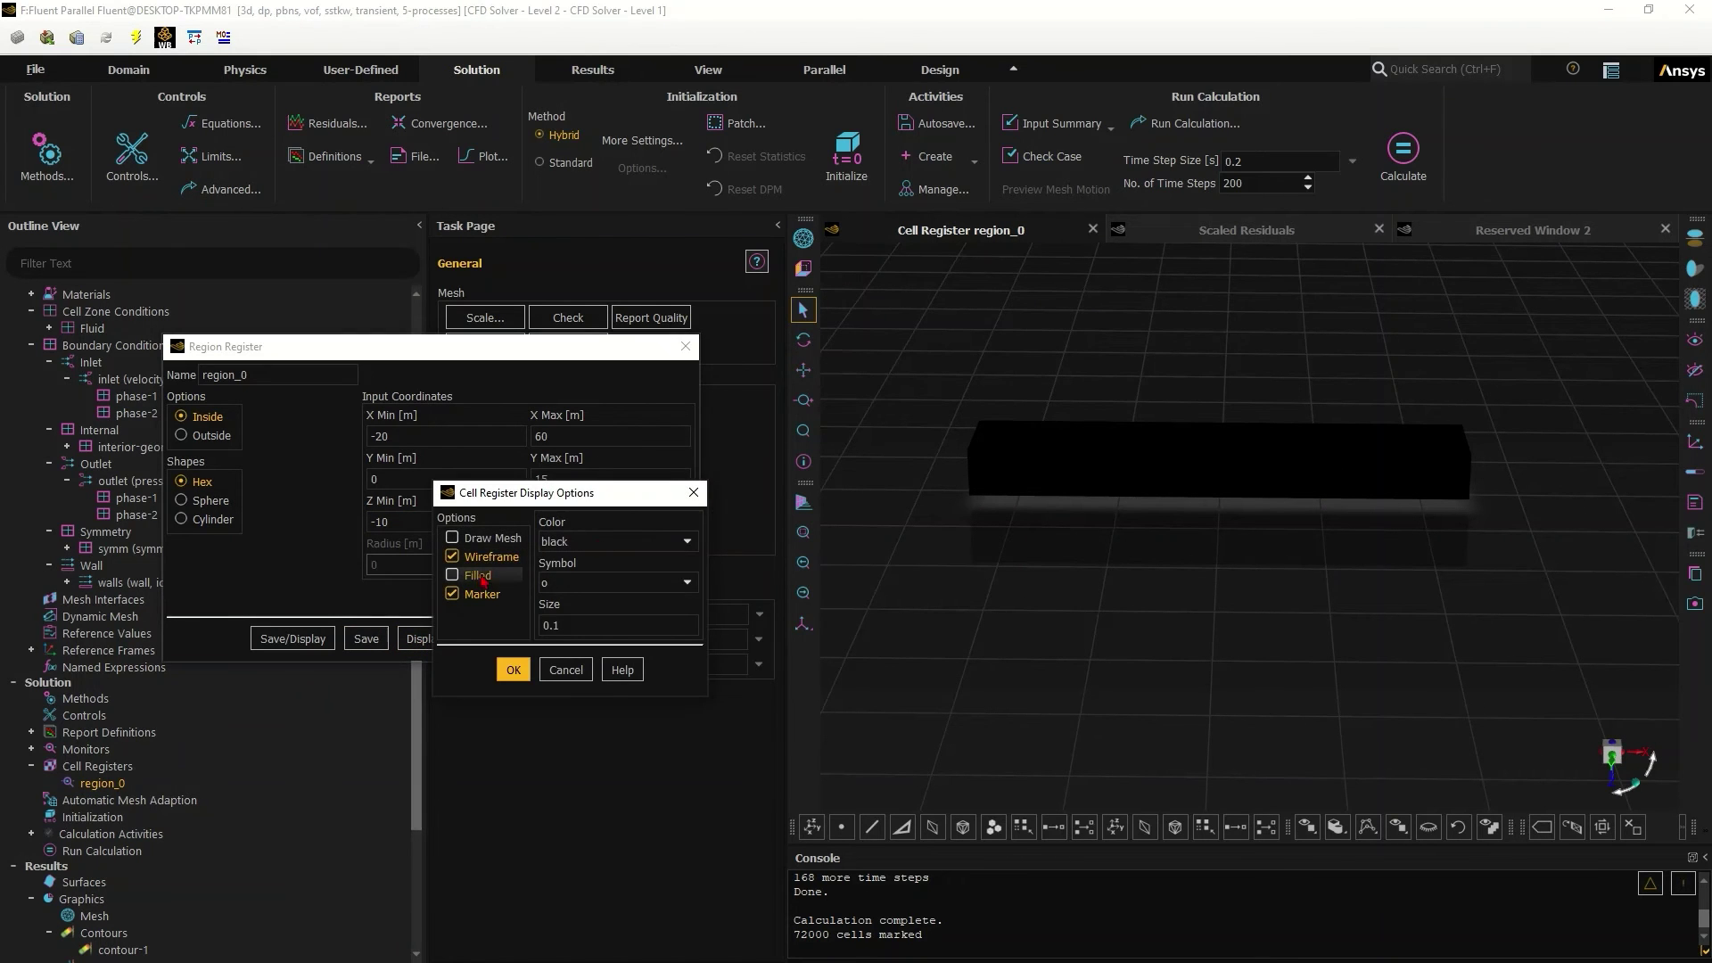
left_click(693, 492)
left_click(366, 638)
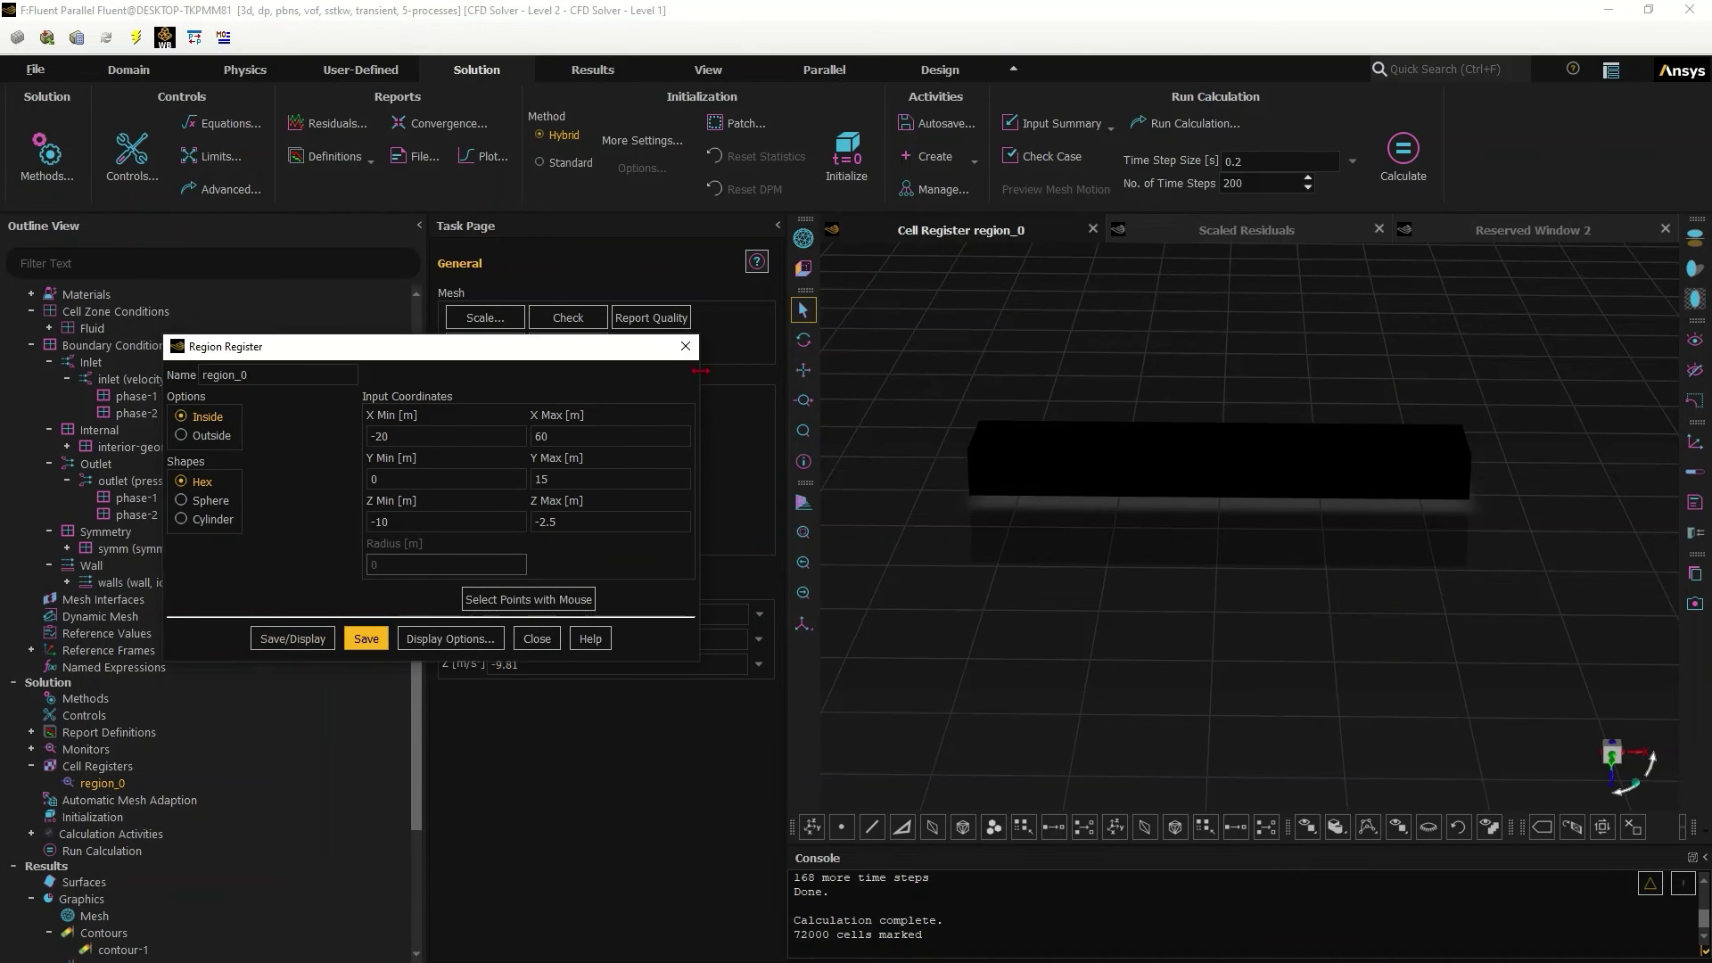
left_click(685, 346)
Redisplay the tank mesh in the graphics window.
right_click(853, 358)
mouse_move(902, 370)
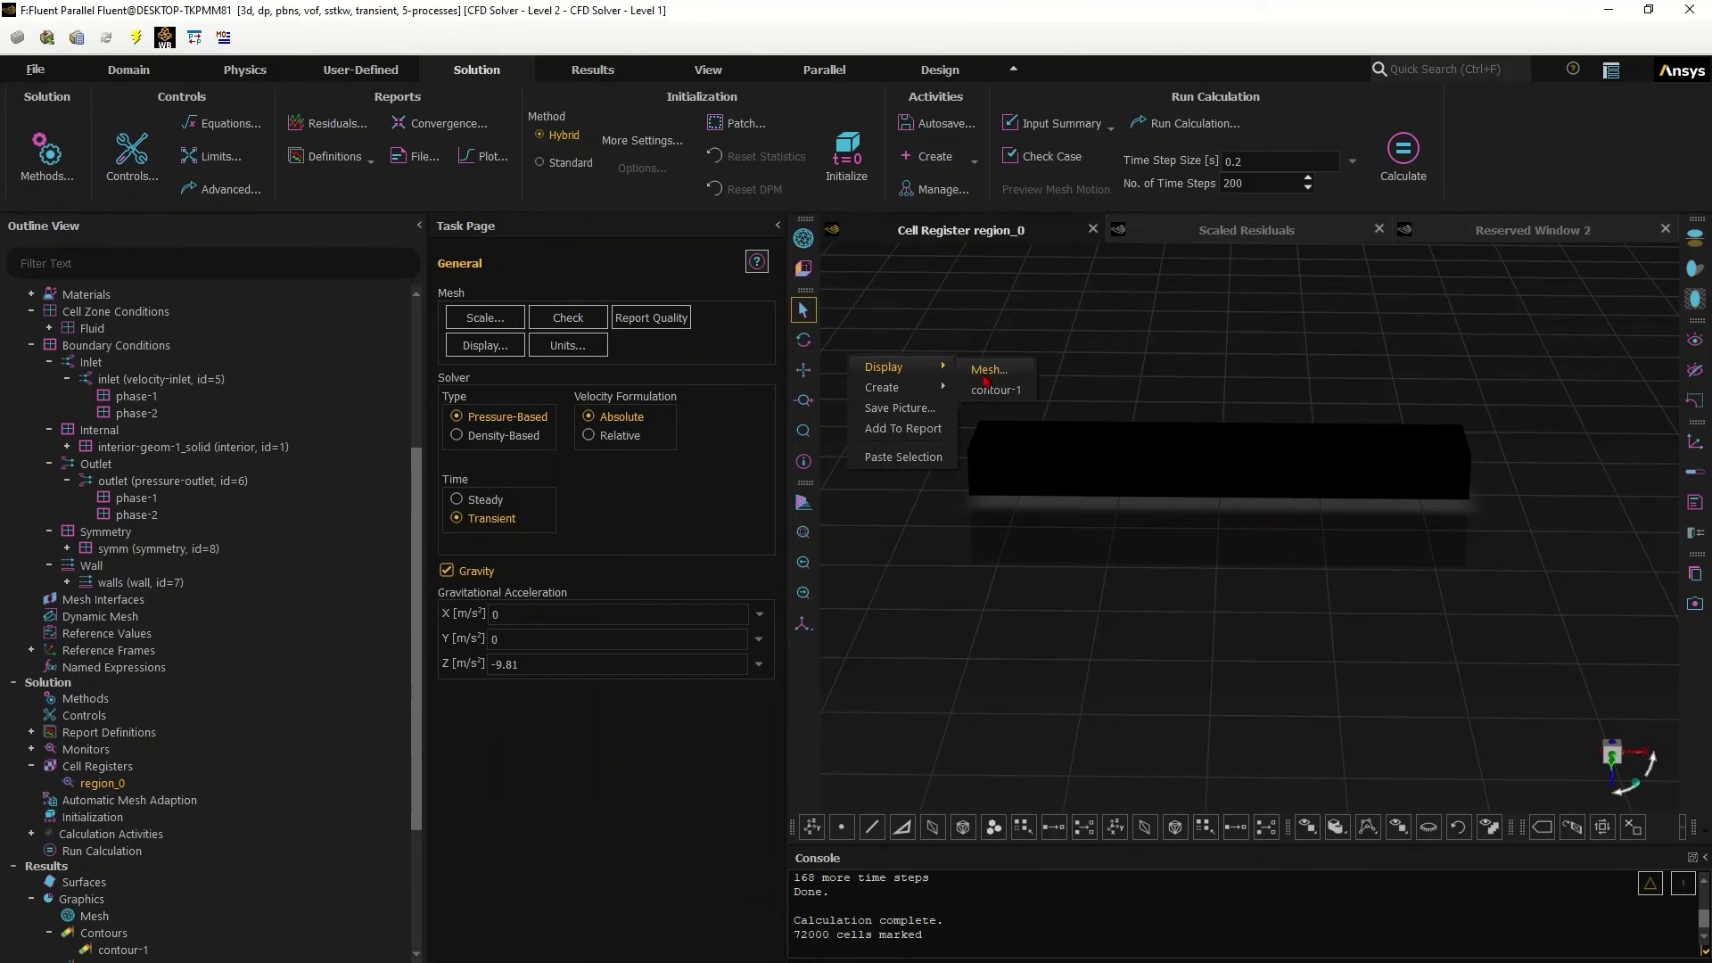
left_click(990, 367)
left_click(340, 831)
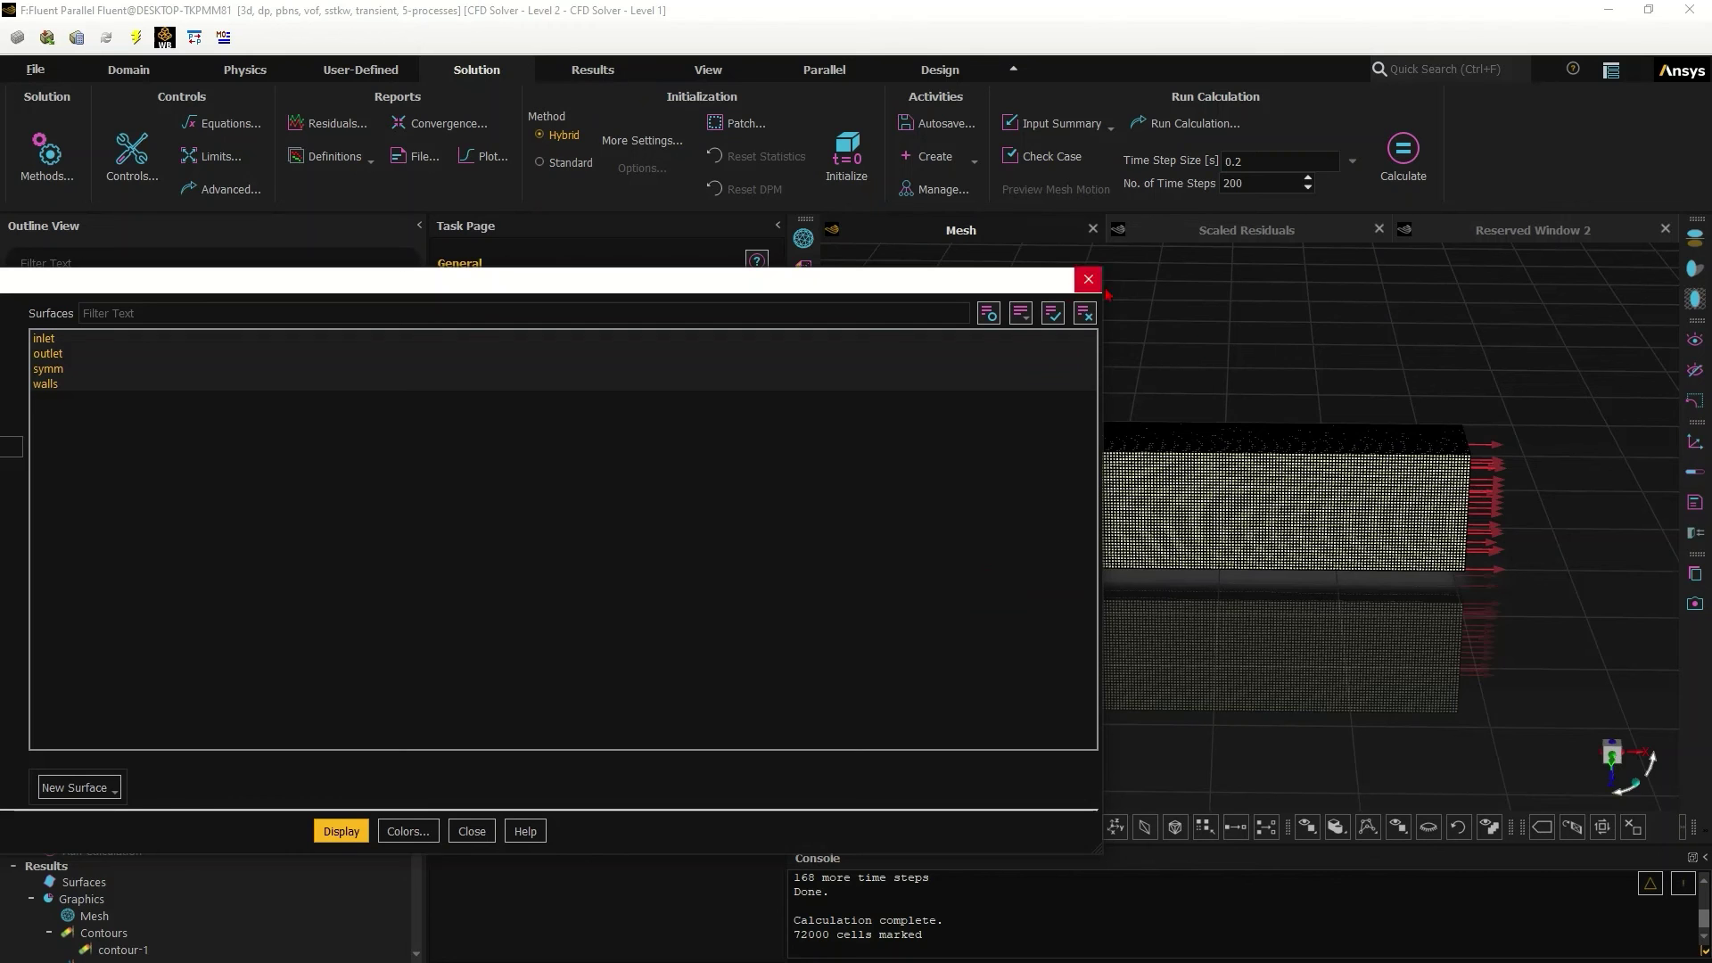
left_click(1088, 279)
scroll(1067, 560, "up", 2)
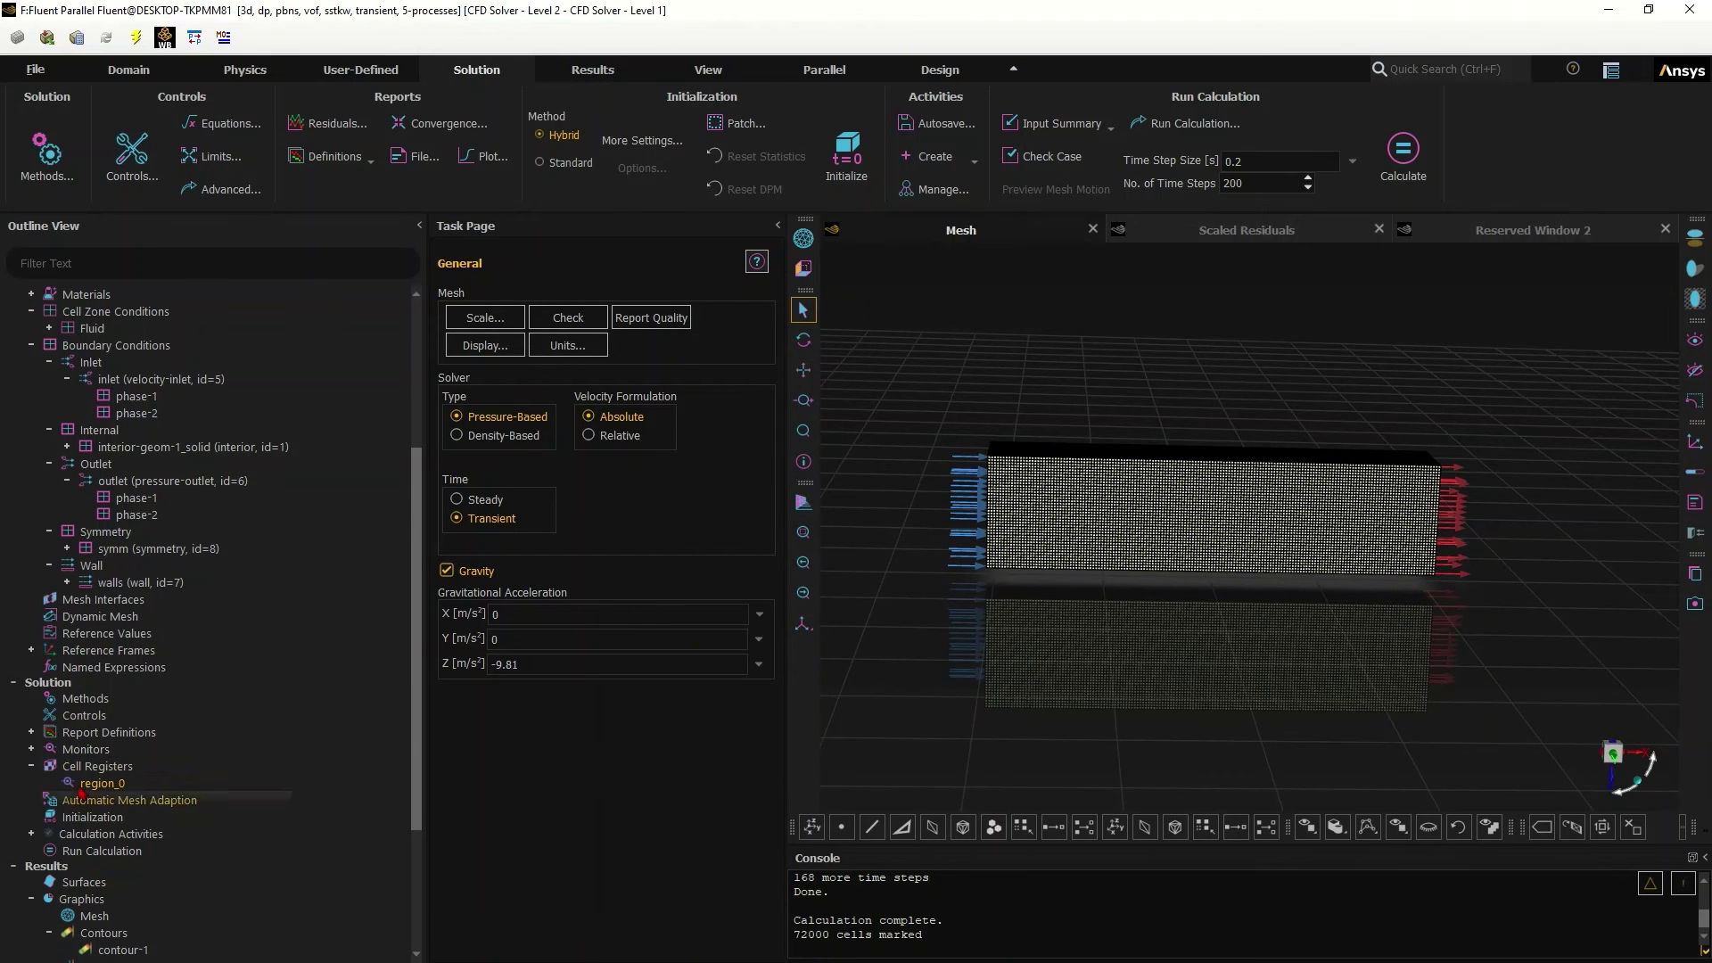
Show the region_0 cells again and orbit to view the tank from below.
double_click(102, 783)
left_click(292, 638)
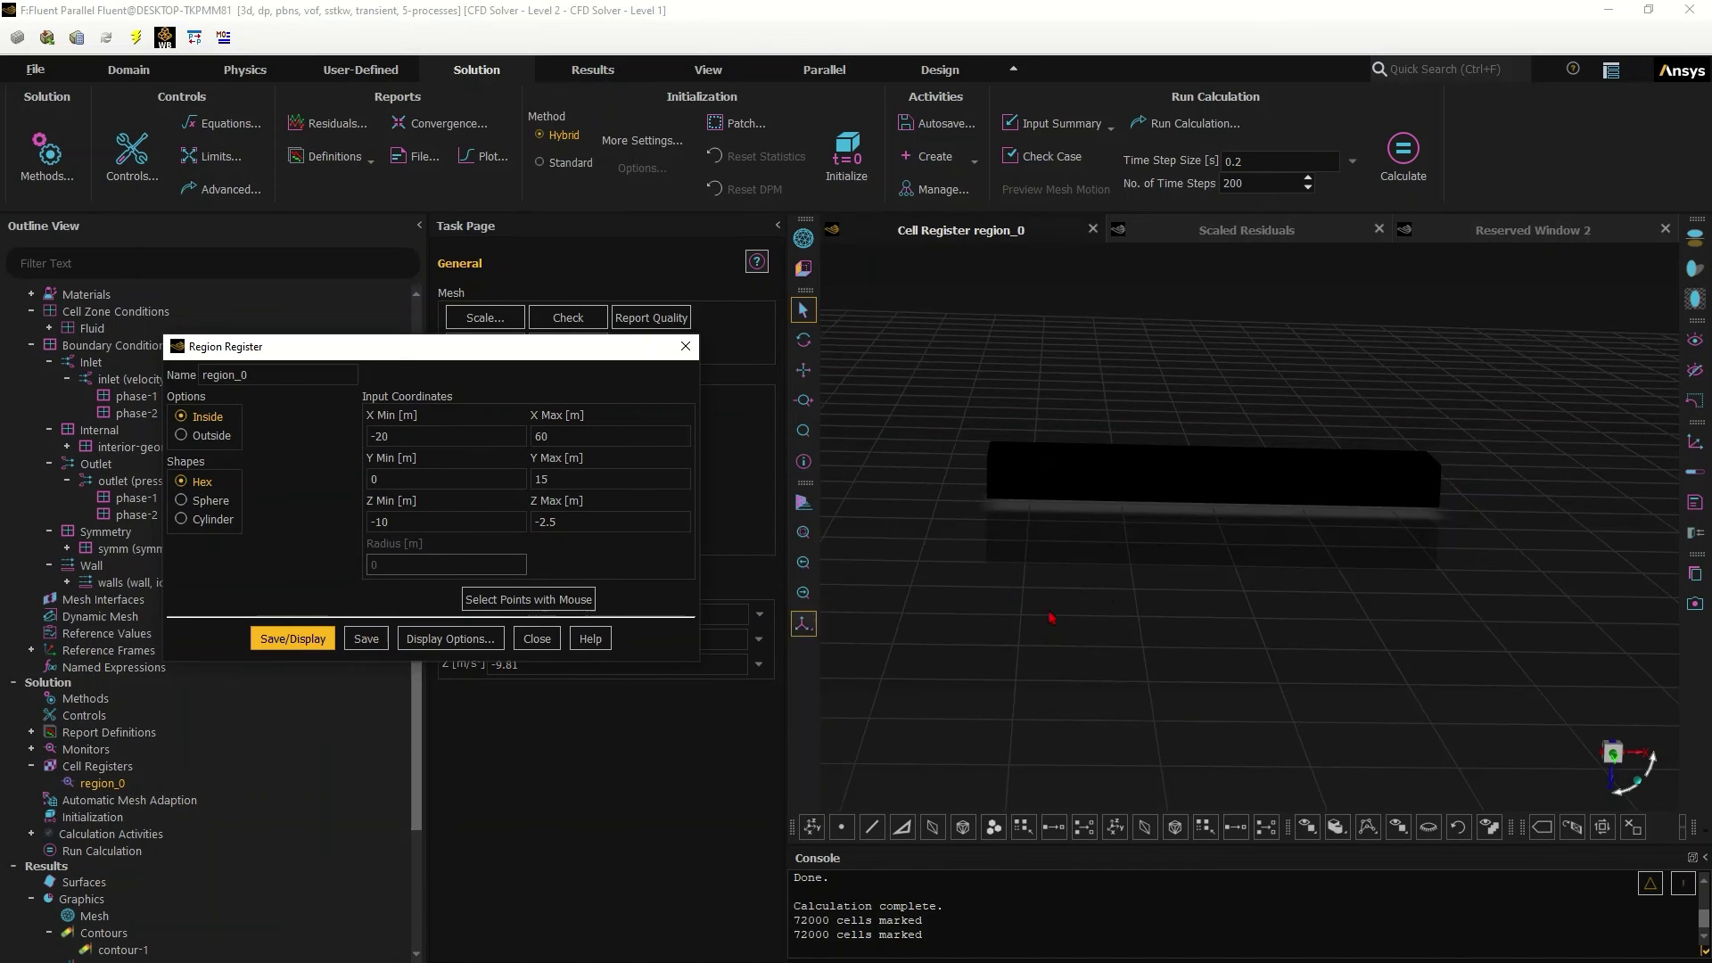
left_click_drag(1247, 493, 921, 500)
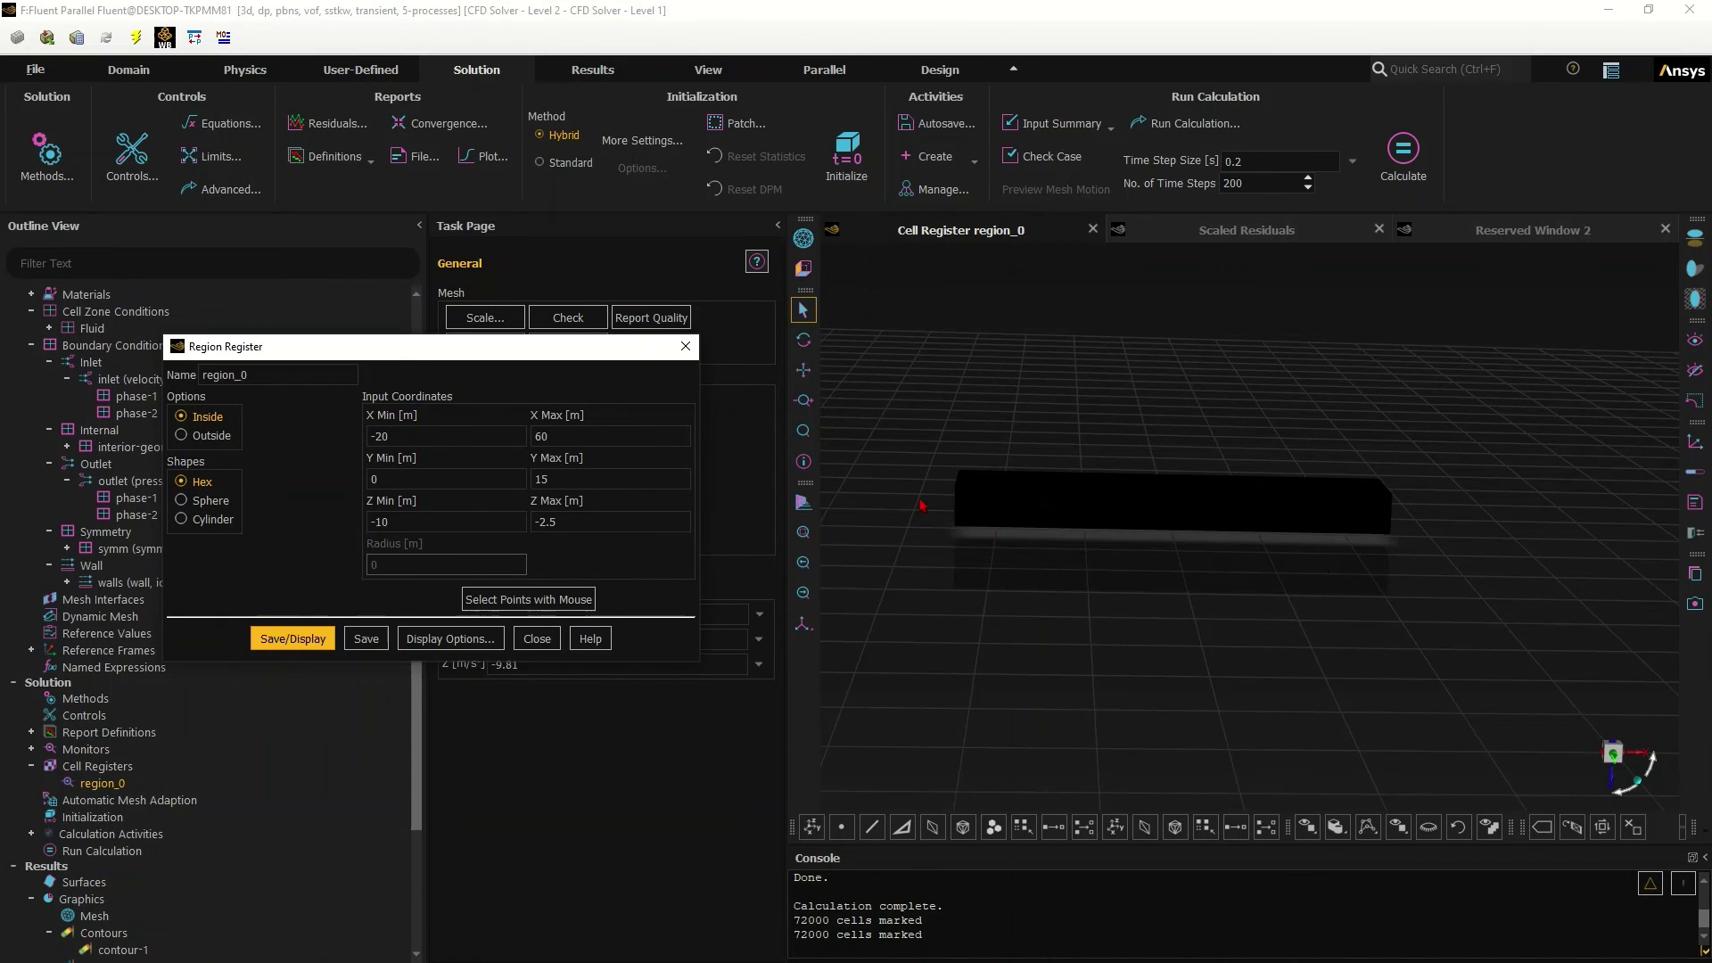
left_click(537, 638)
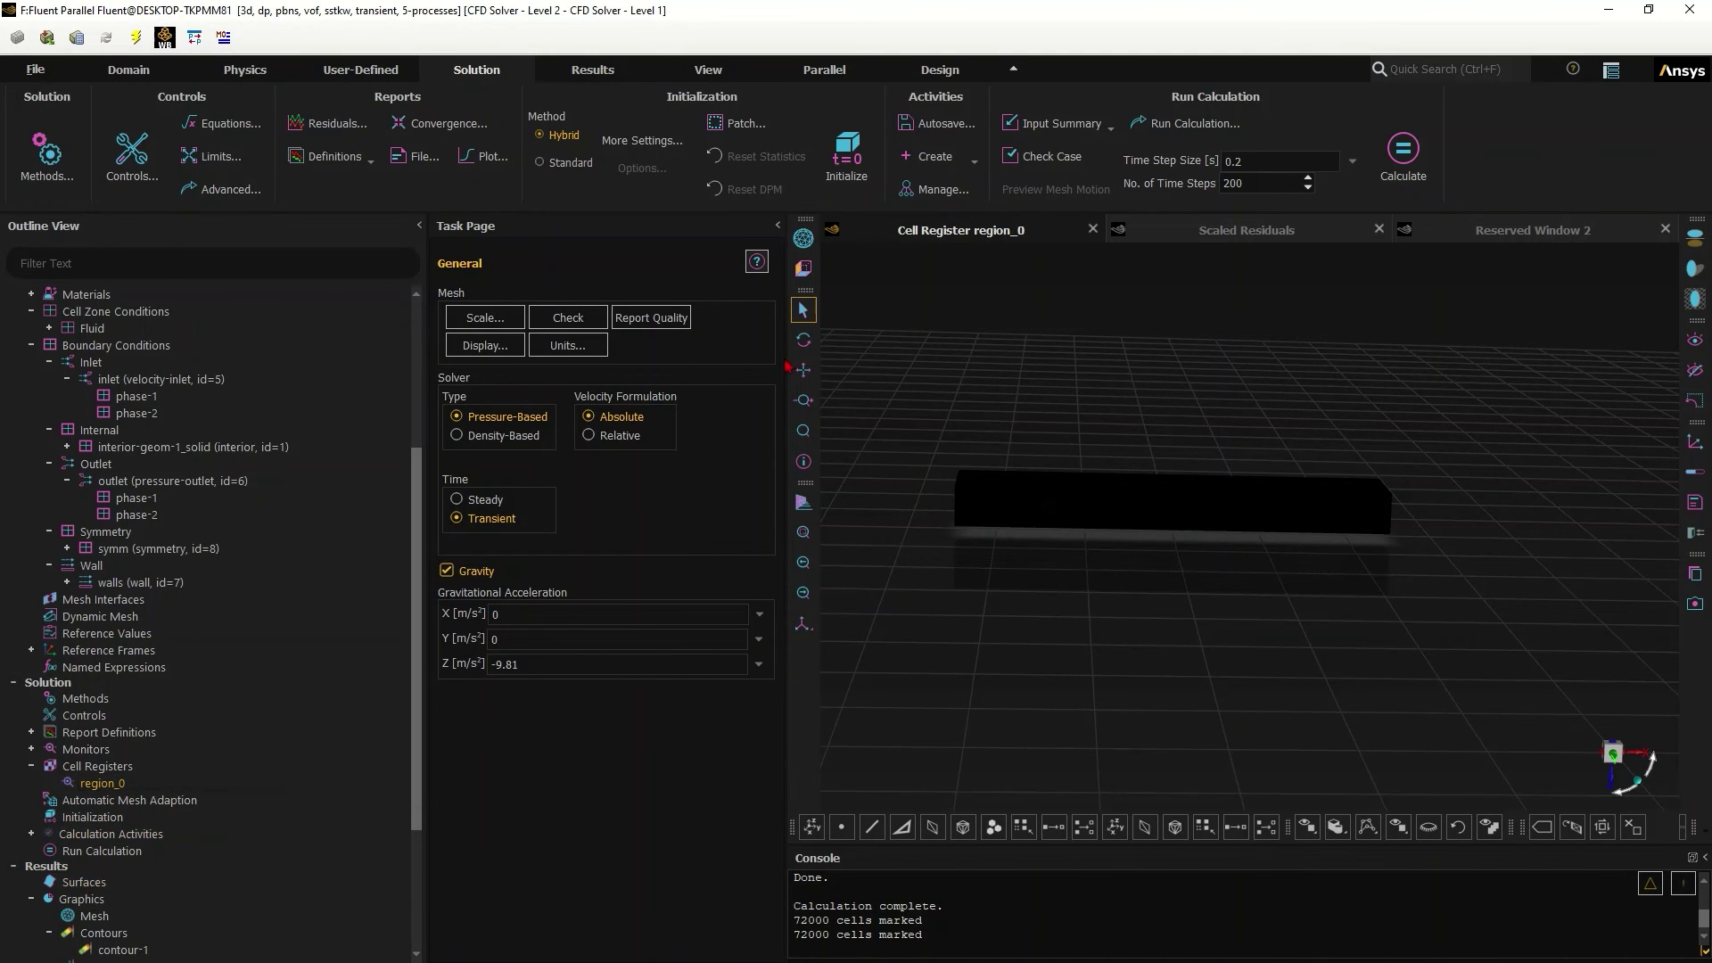
In the Patch dialog, set phase-2 Volume Fraction to 1 on region_0 and apply it.
left_click(733, 130)
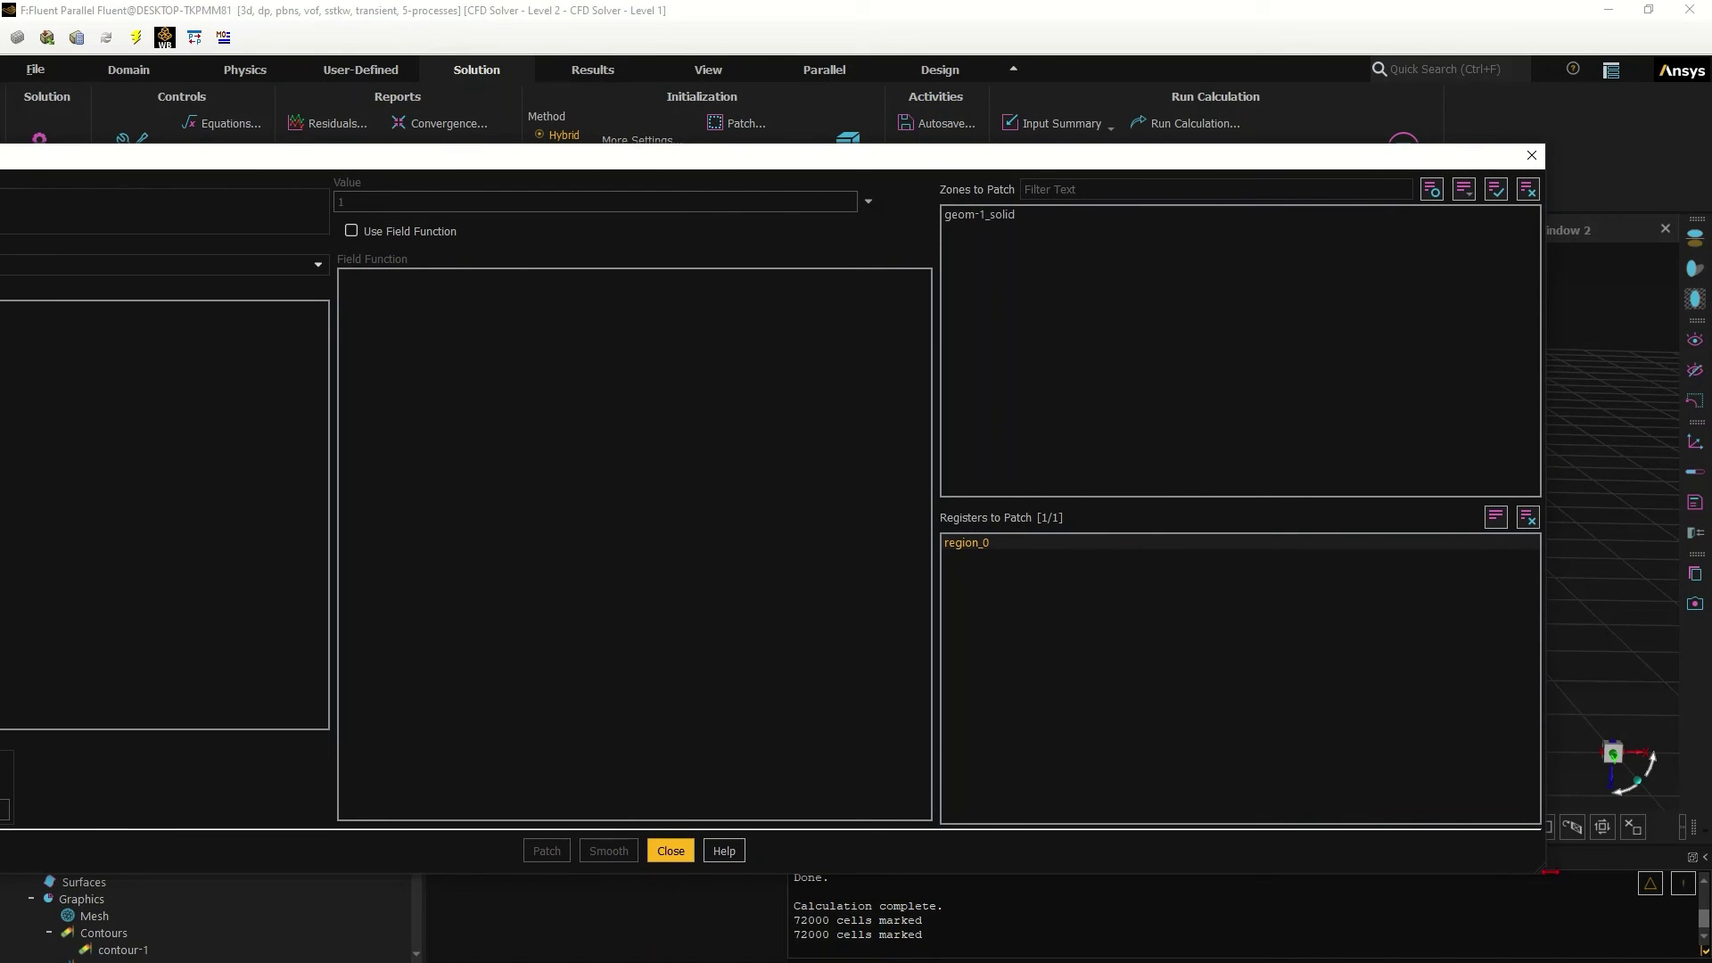
left_click_drag(1542, 869, 719, 215)
left_click_drag(640, 162, 1272, 197)
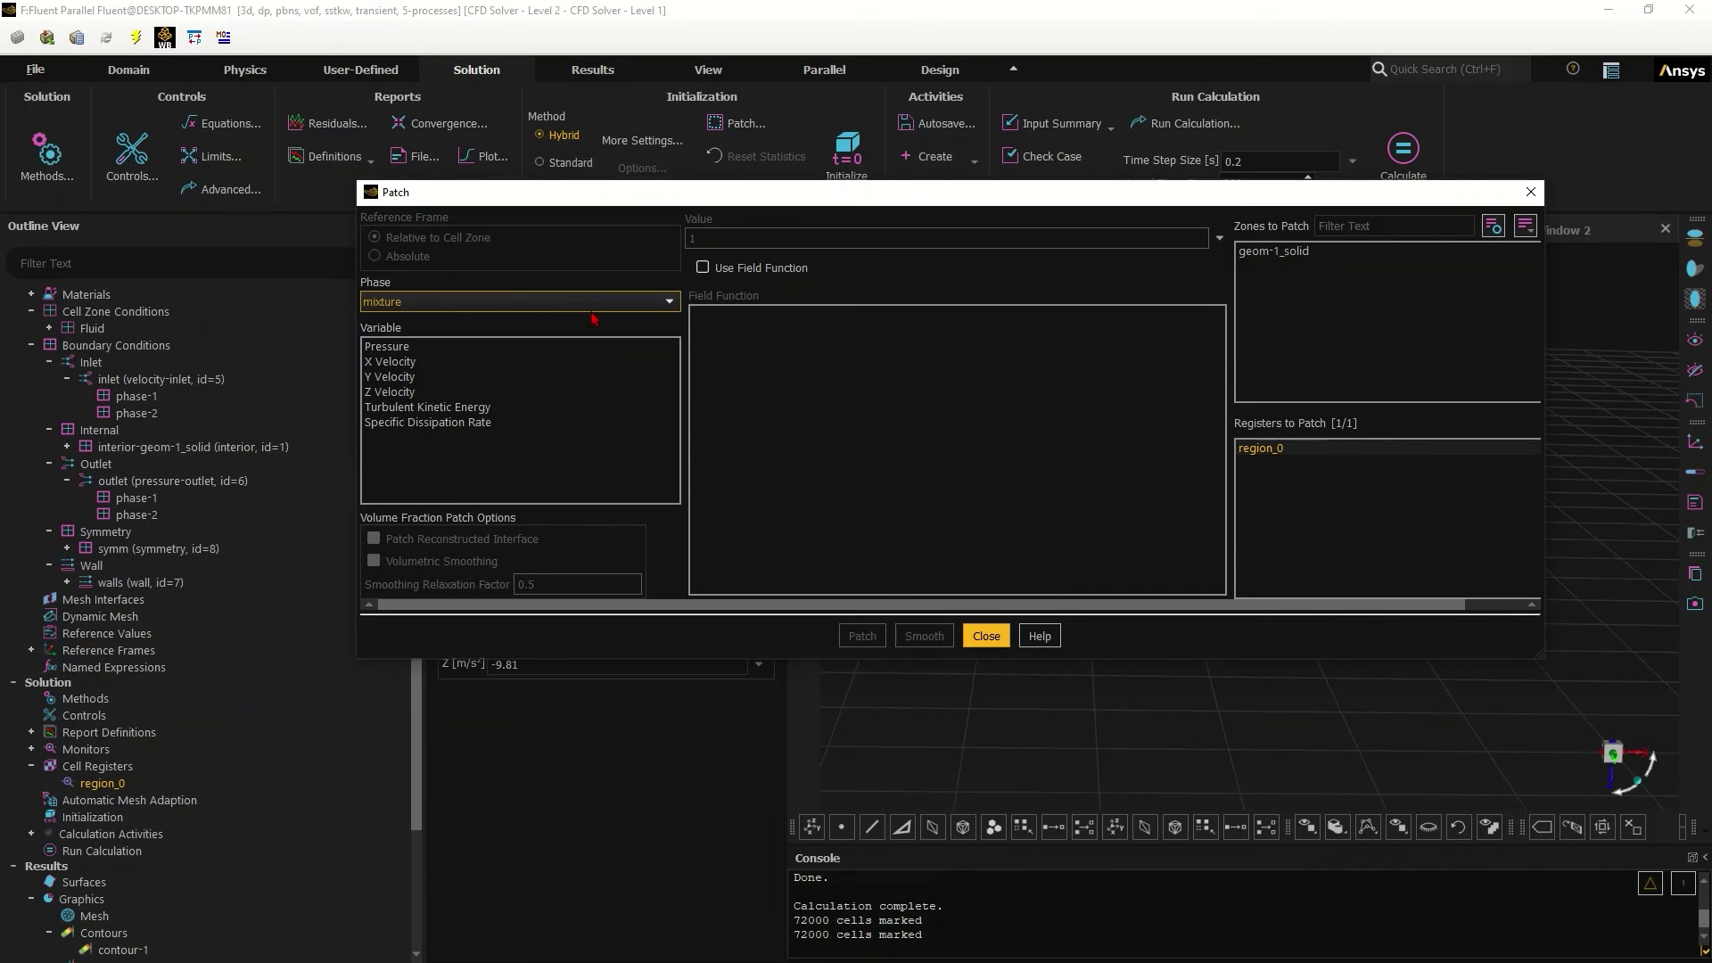
left_click(483, 303)
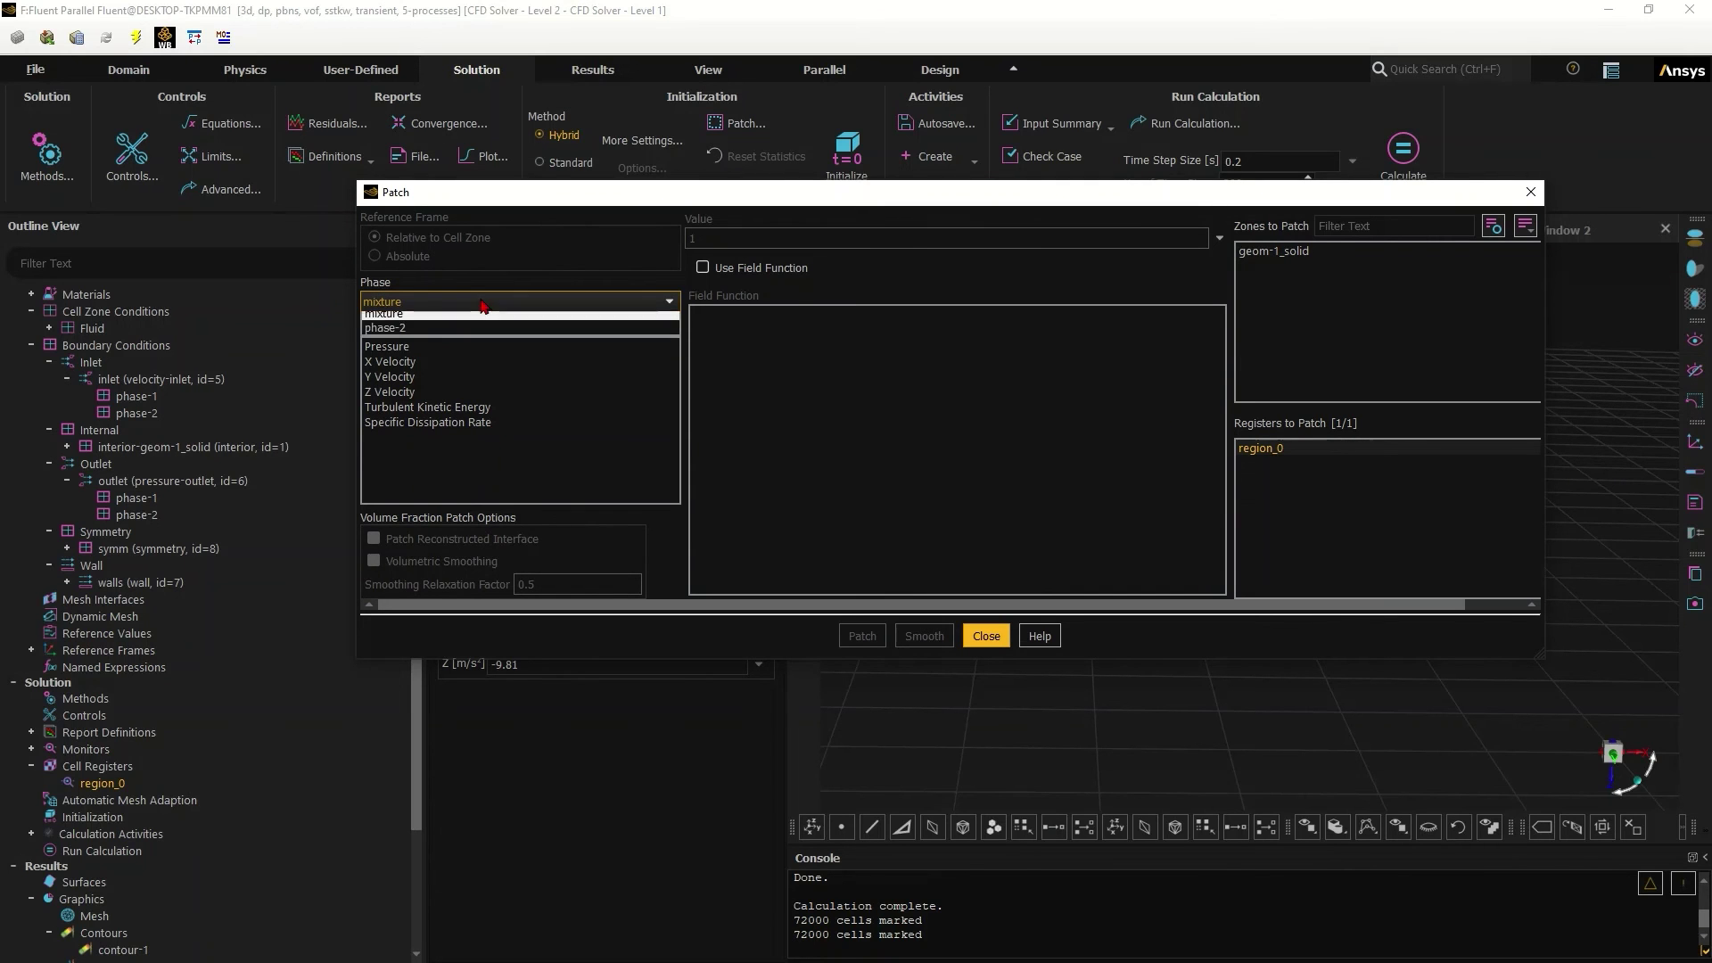
left_click(447, 336)
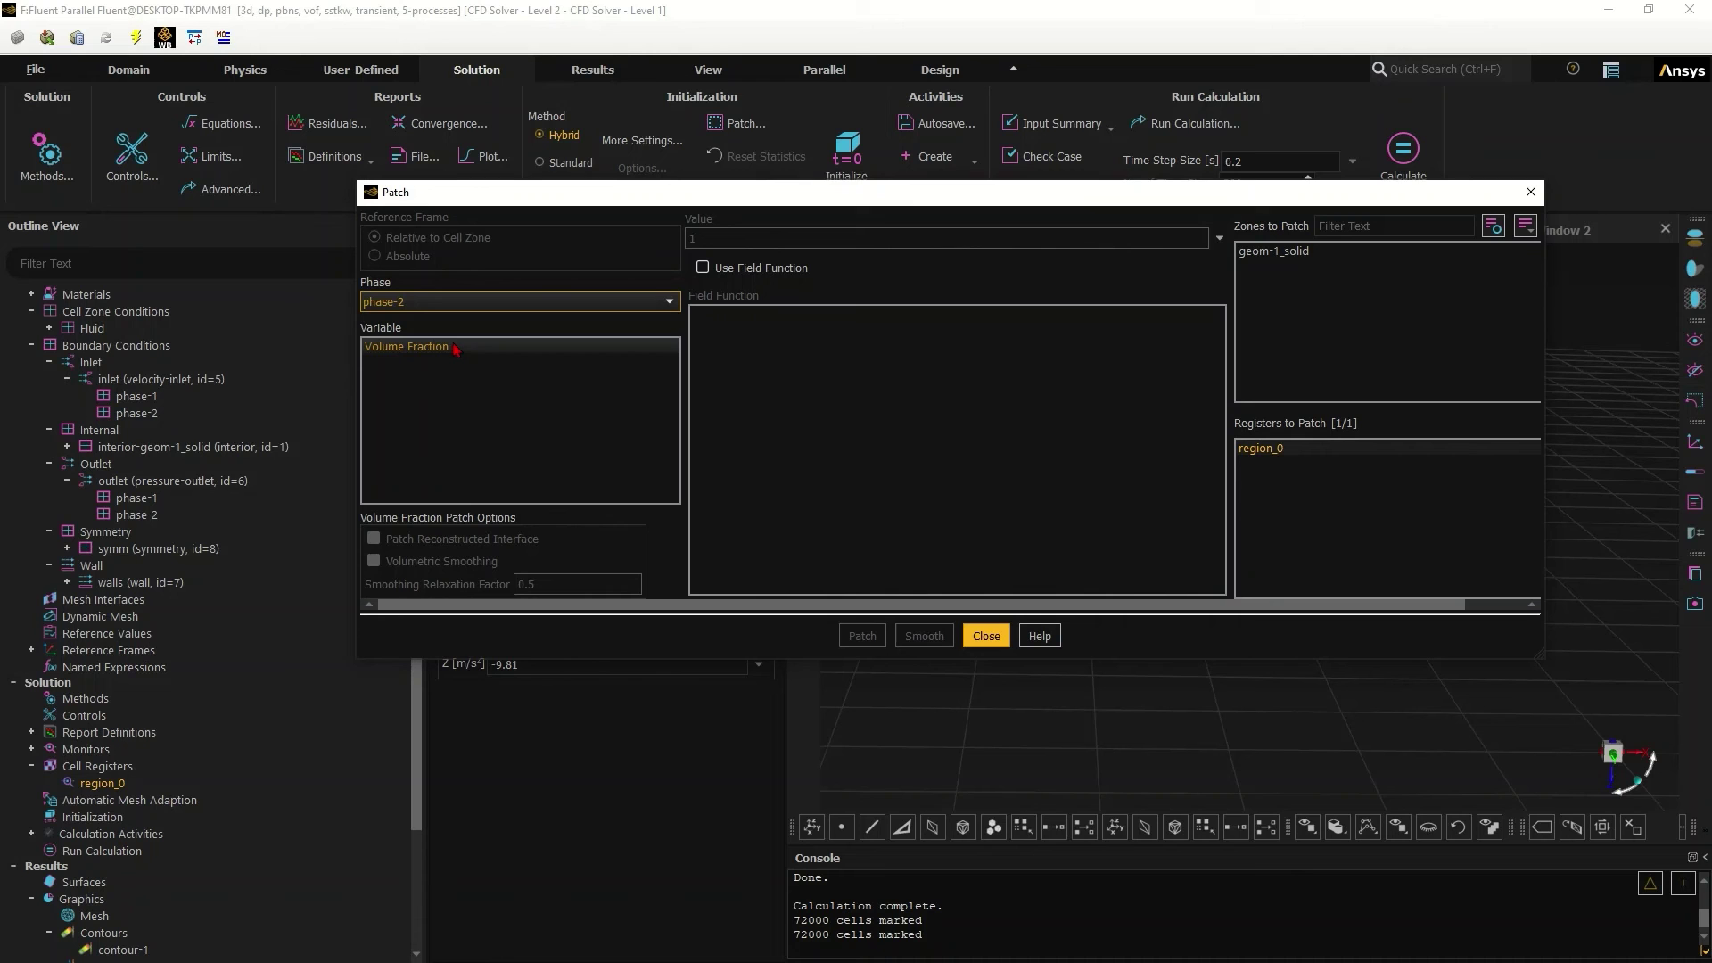
left_click(457, 348)
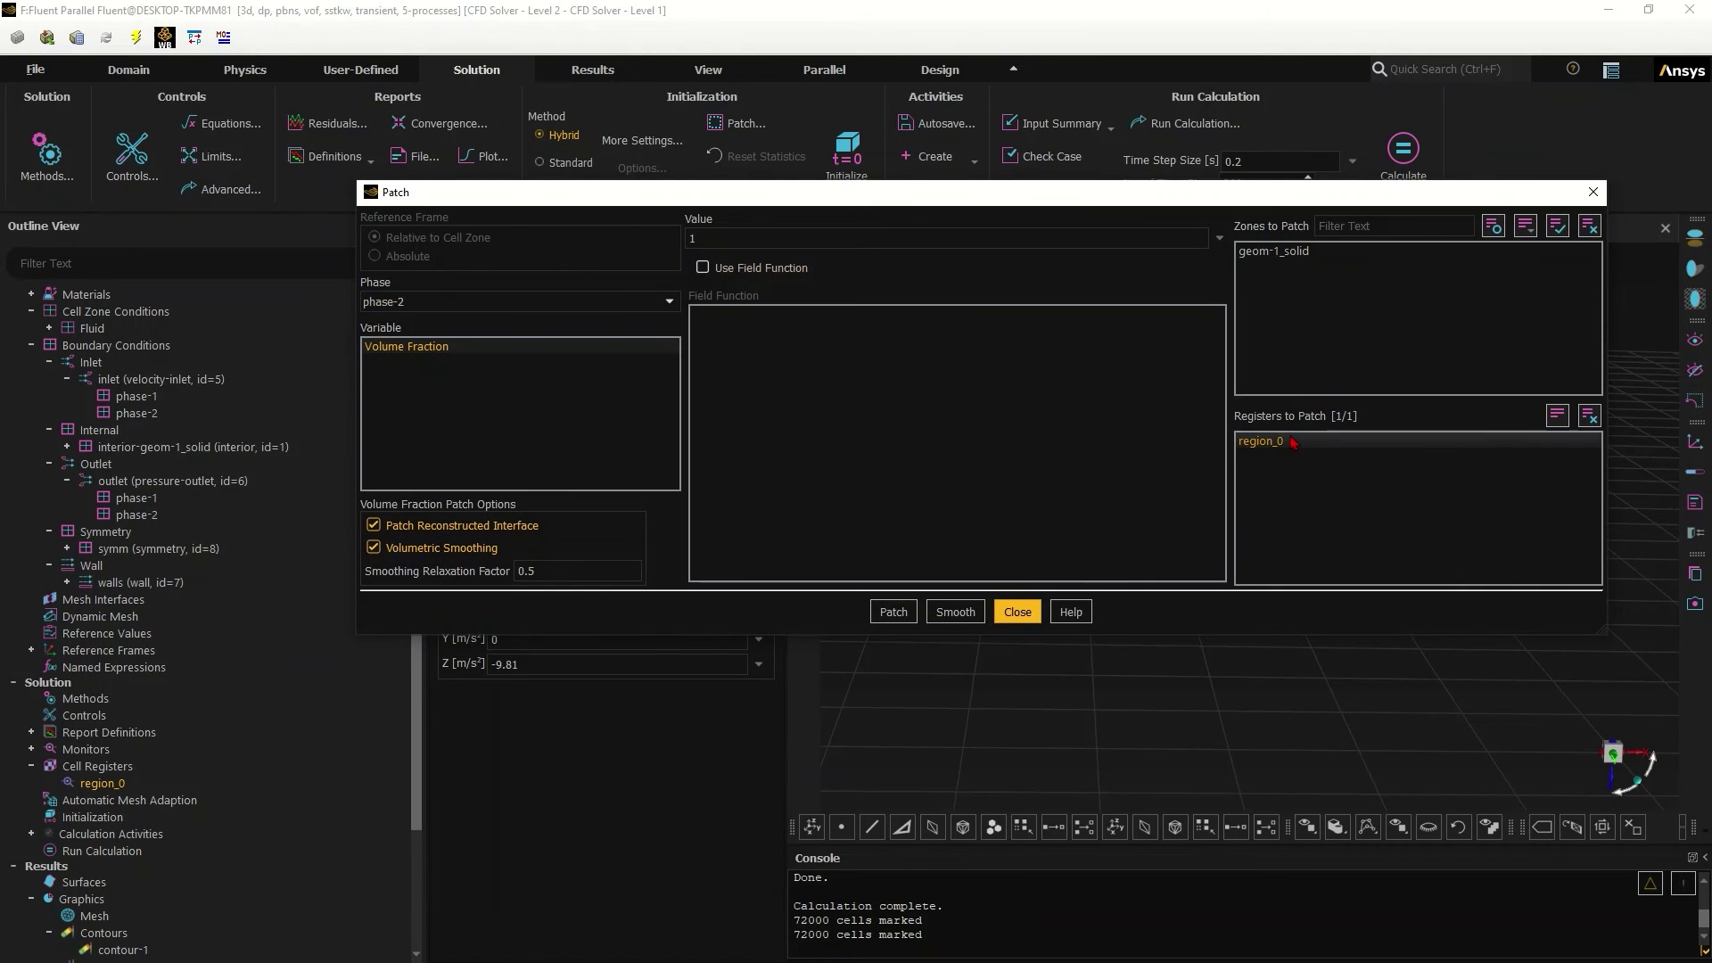
left_click(890, 612)
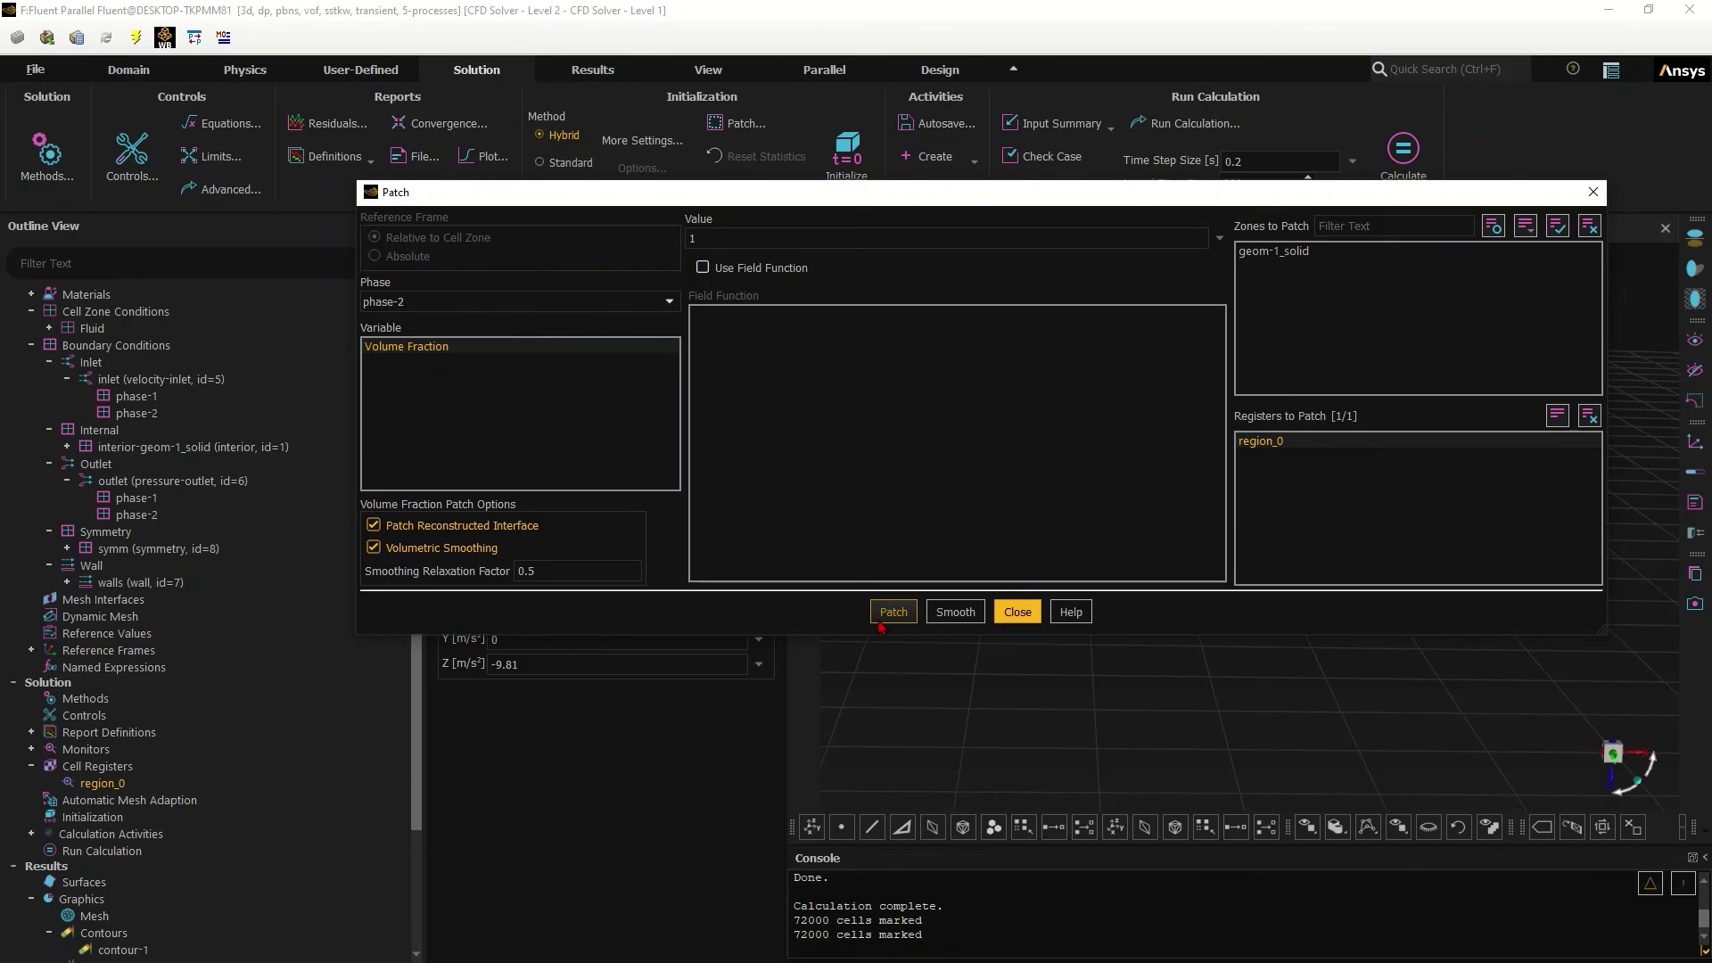
left_click(1039, 610)
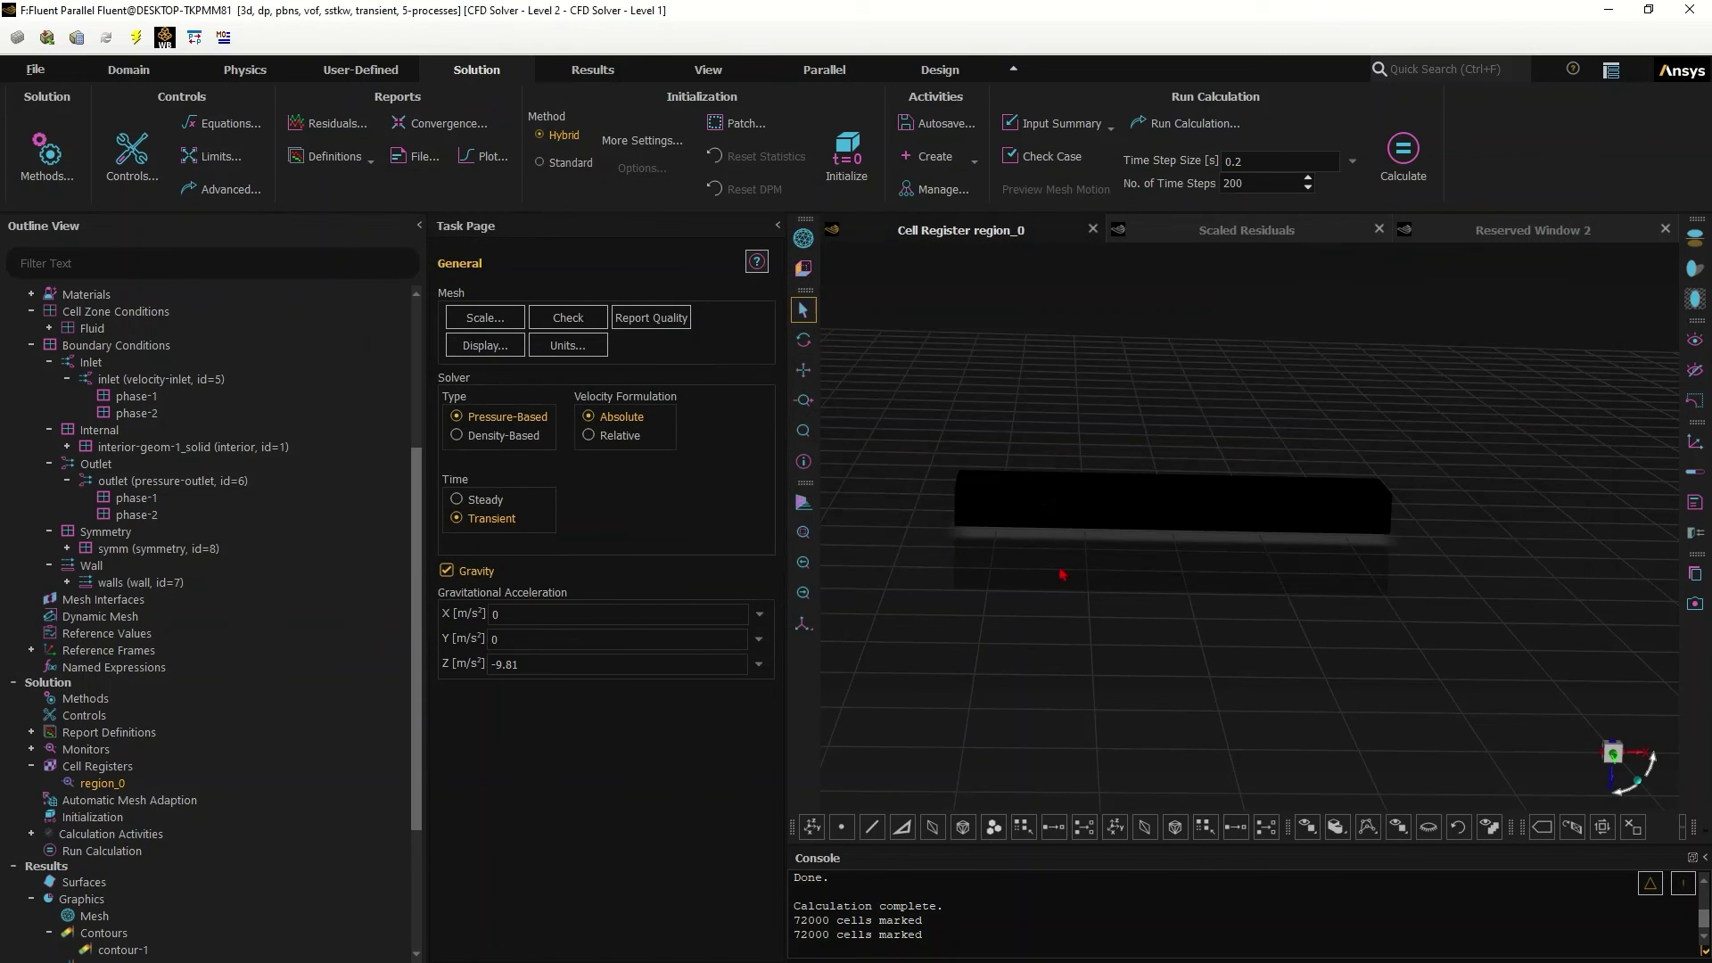
Orbit and zoom the graphics view so the tank's grid appears flatter.
left_click_drag(1068, 577, 1094, 607)
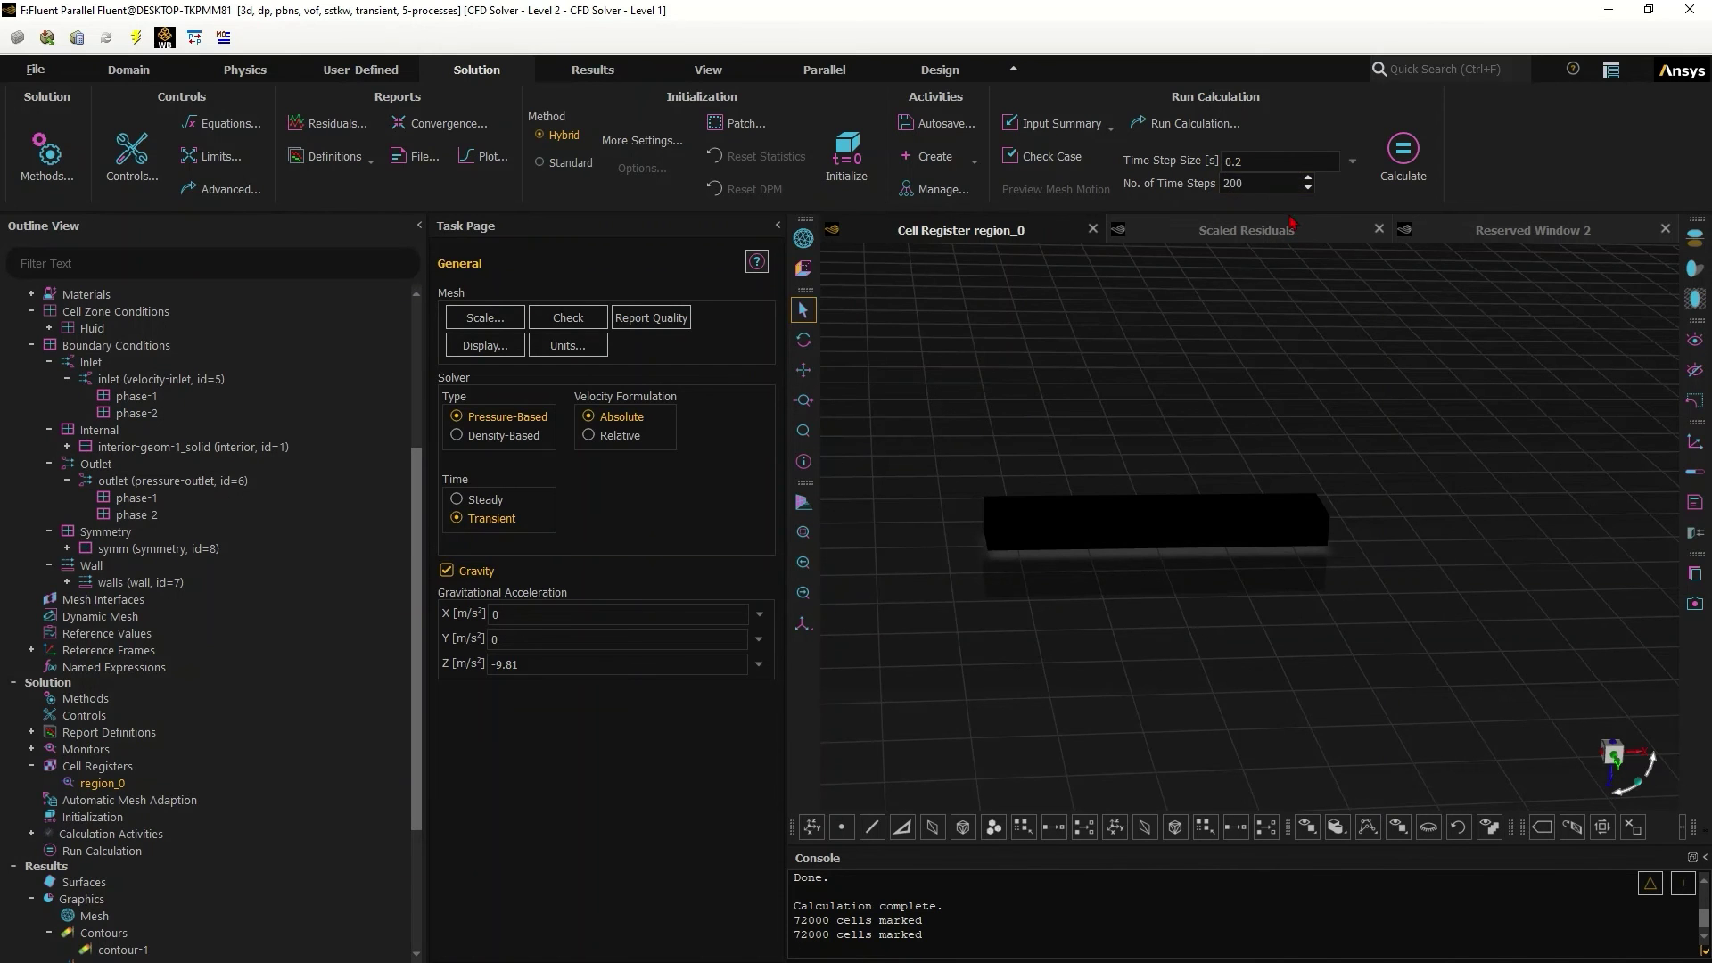
left_click(1269, 160)
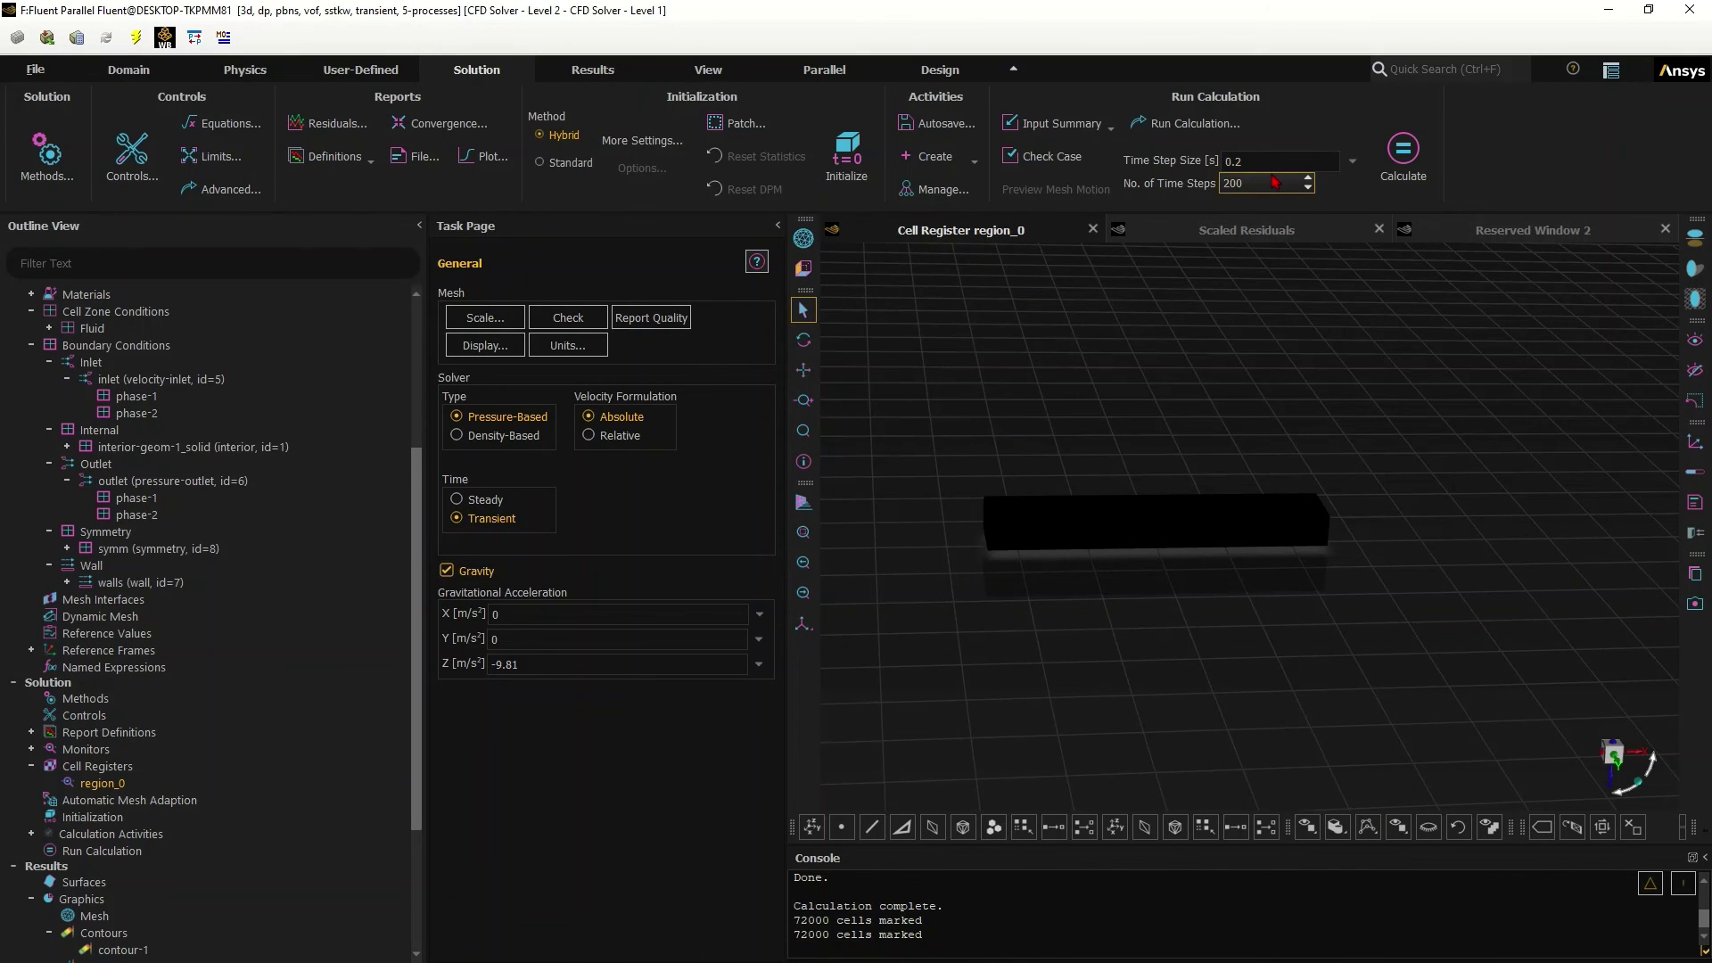
left_click_drag(1261, 460, 1245, 439)
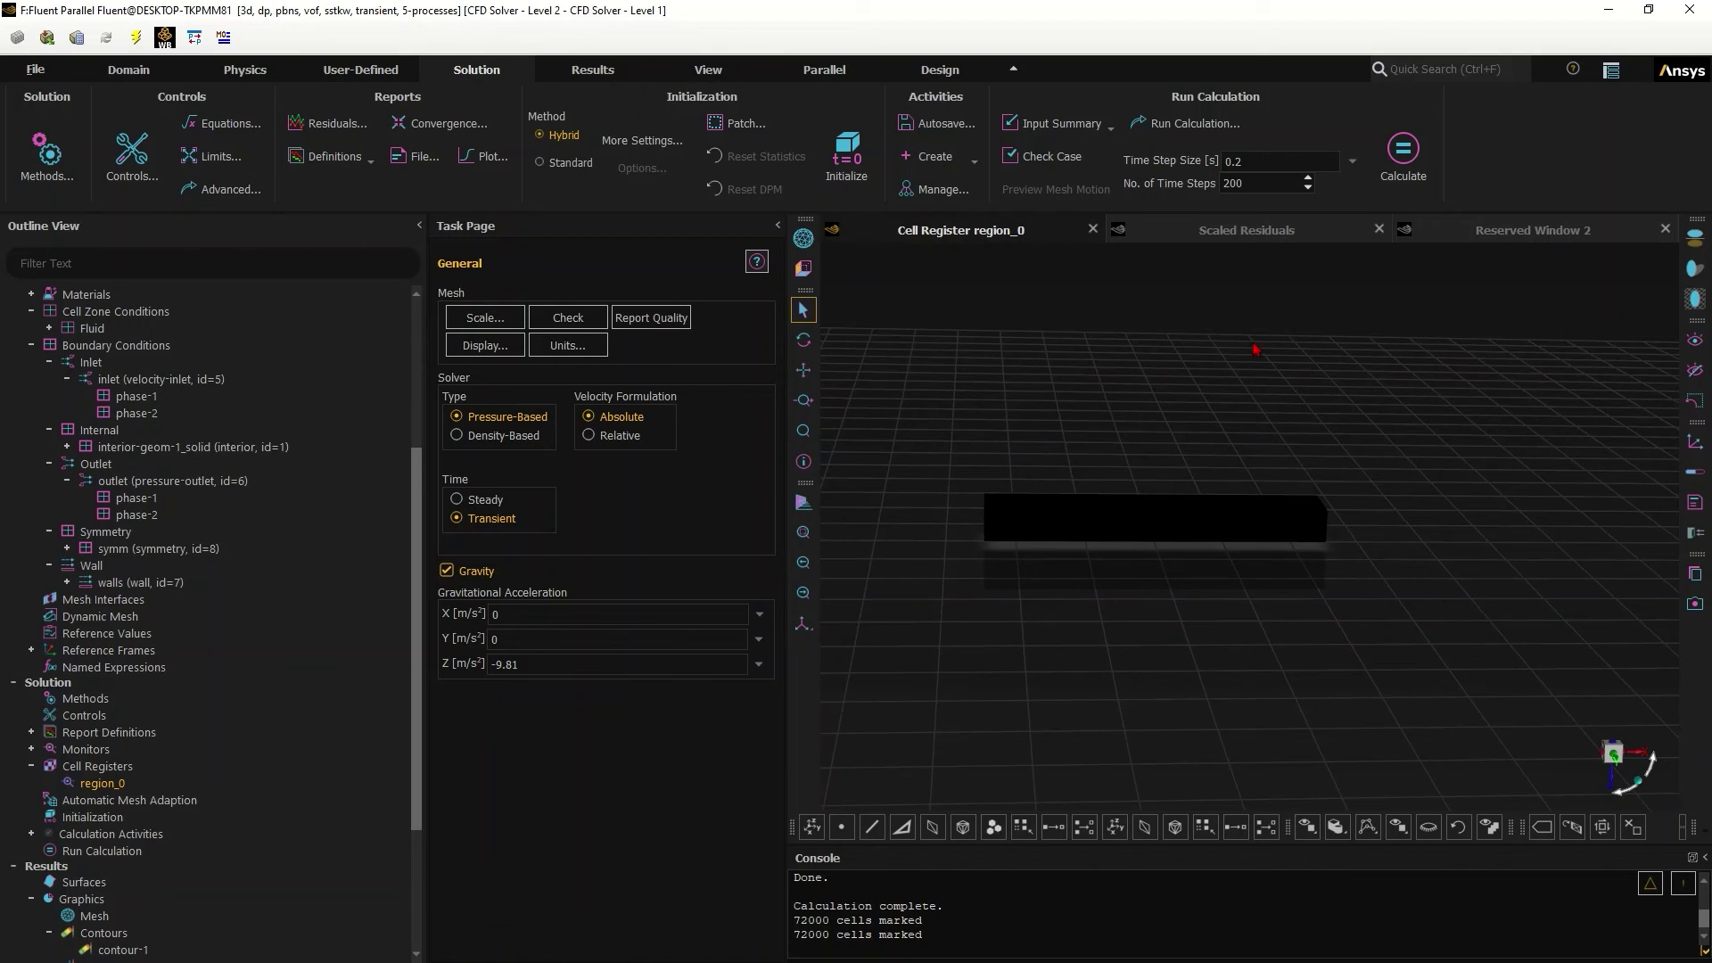
scroll(71, 812, "down", 3)
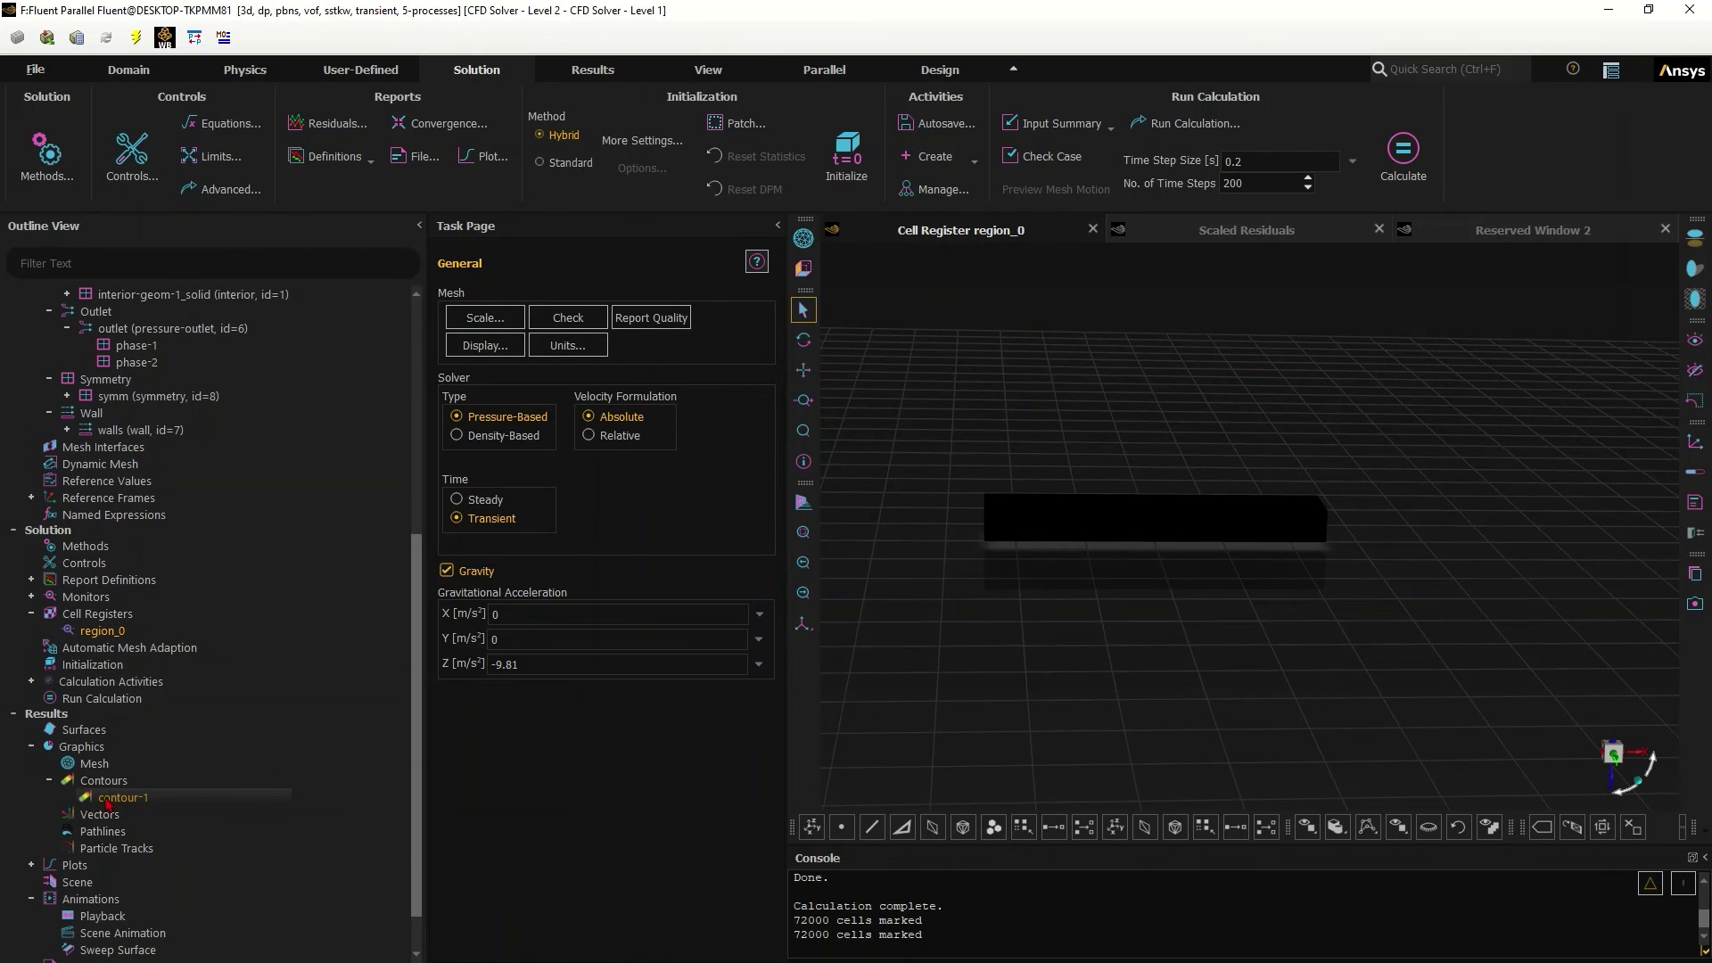
right_click(896, 562)
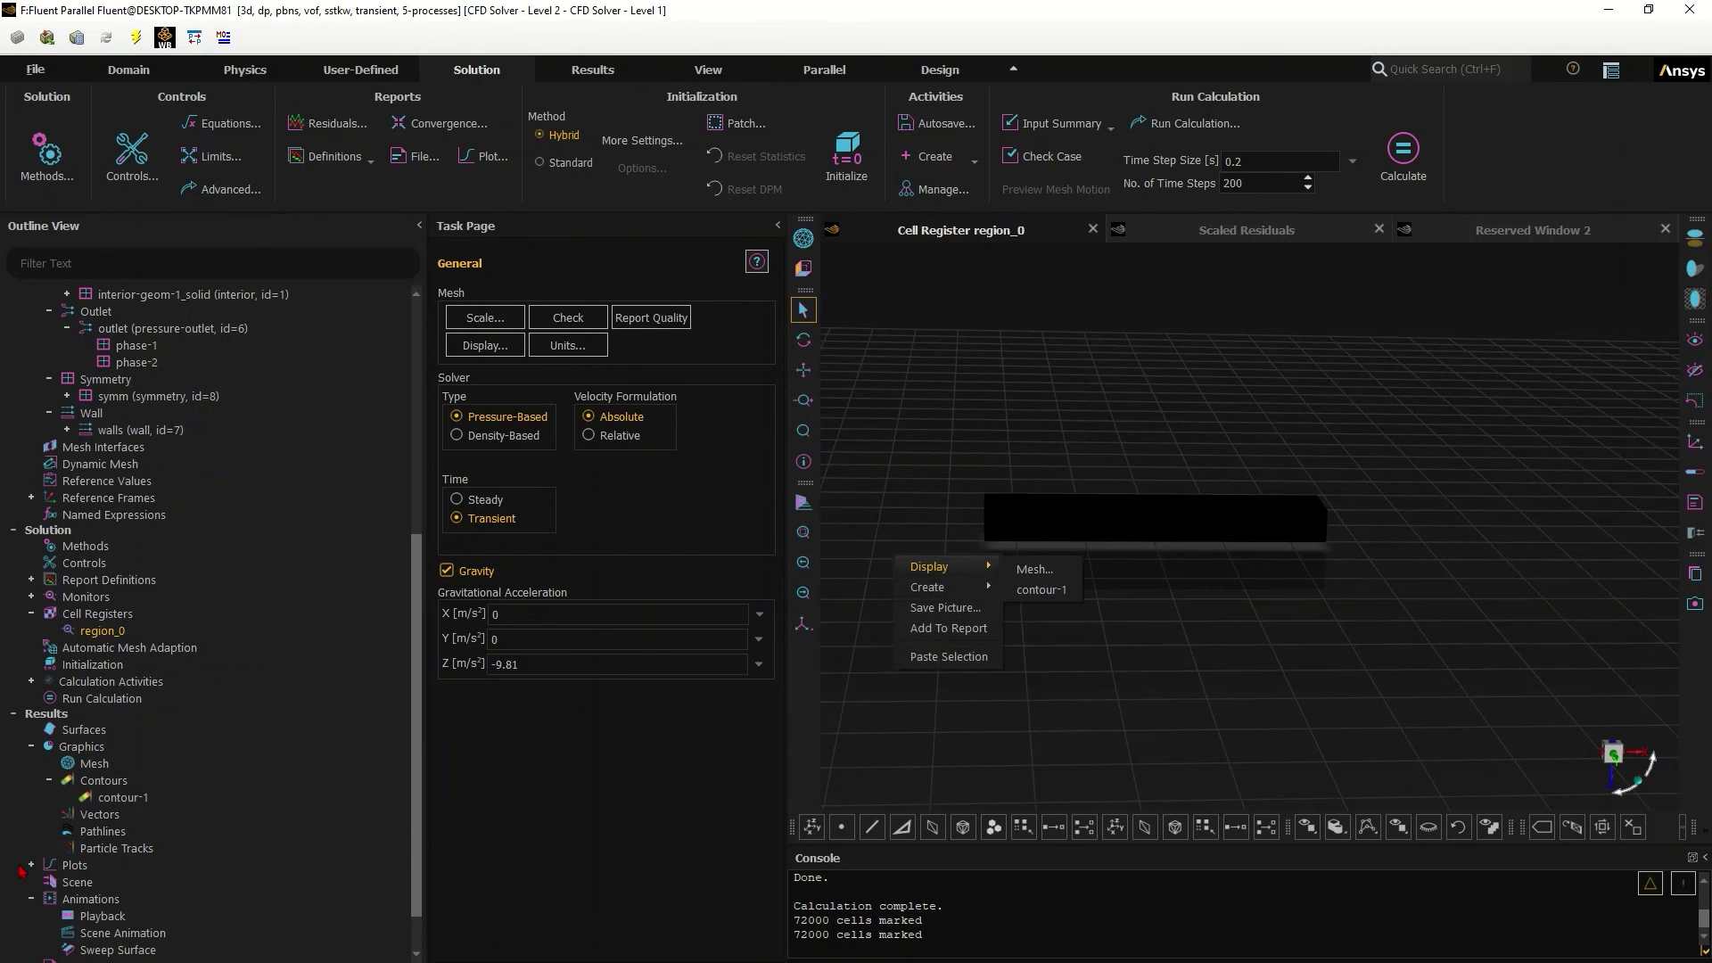
left_click(974, 749)
scroll(96, 868, "down", 1)
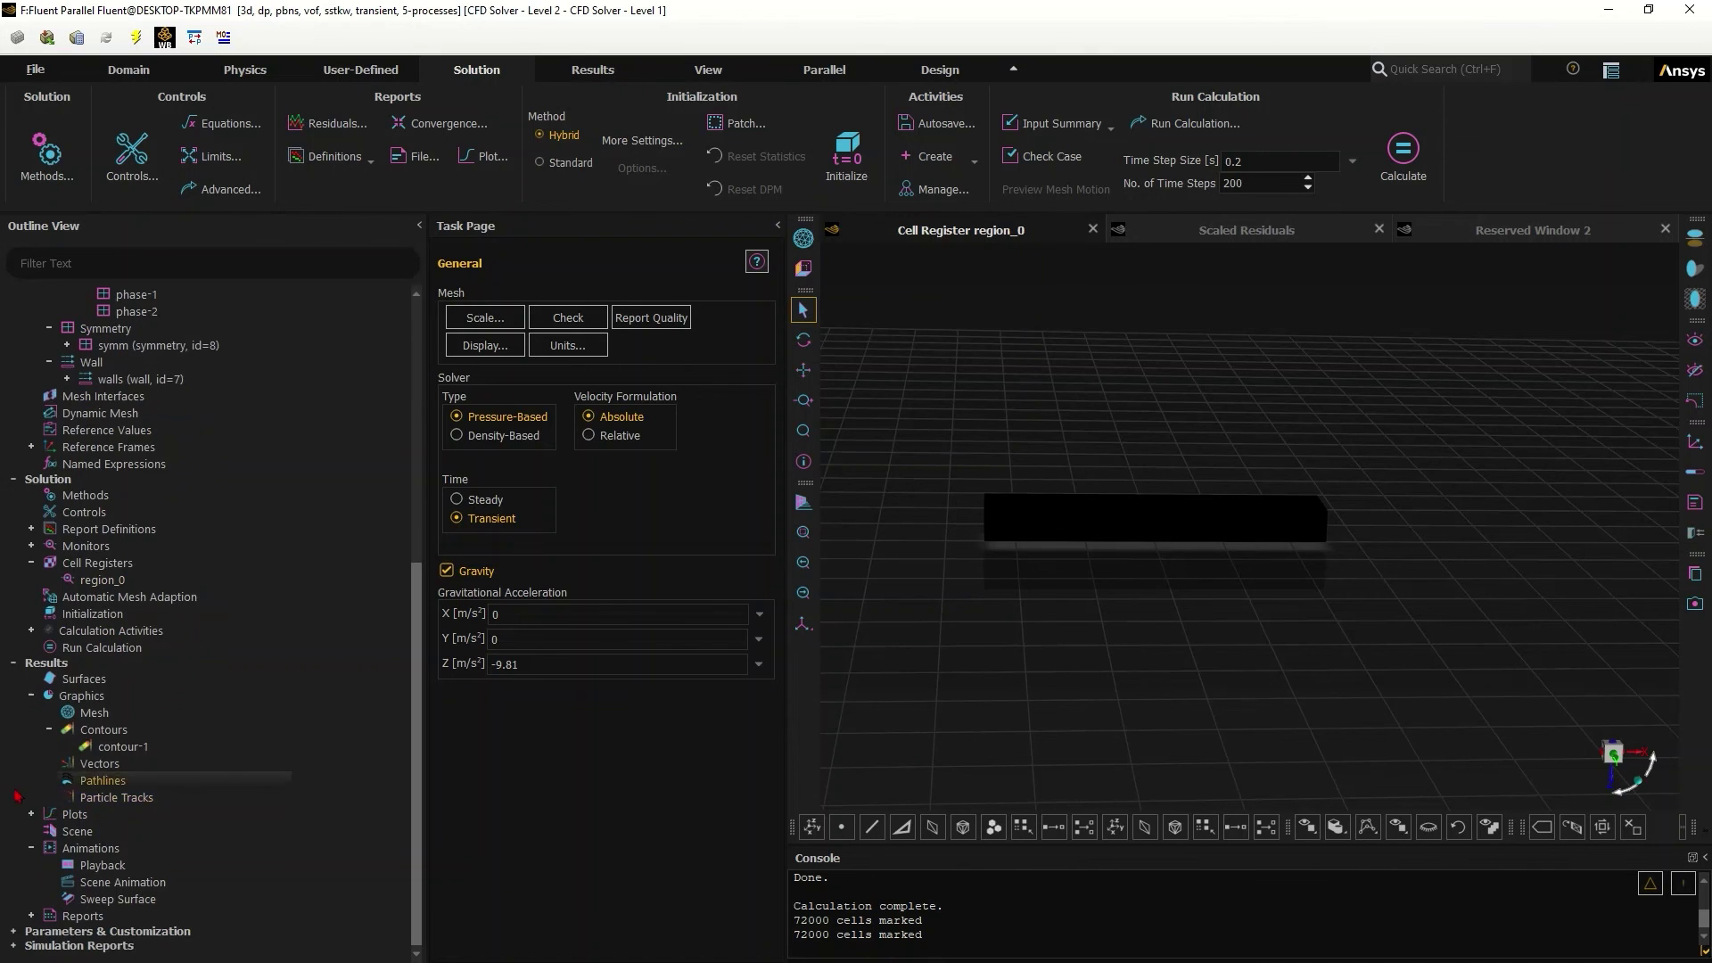
Play animation-1 through frame 94 at a raised replay speed, then close Playback.
double_click(96, 868)
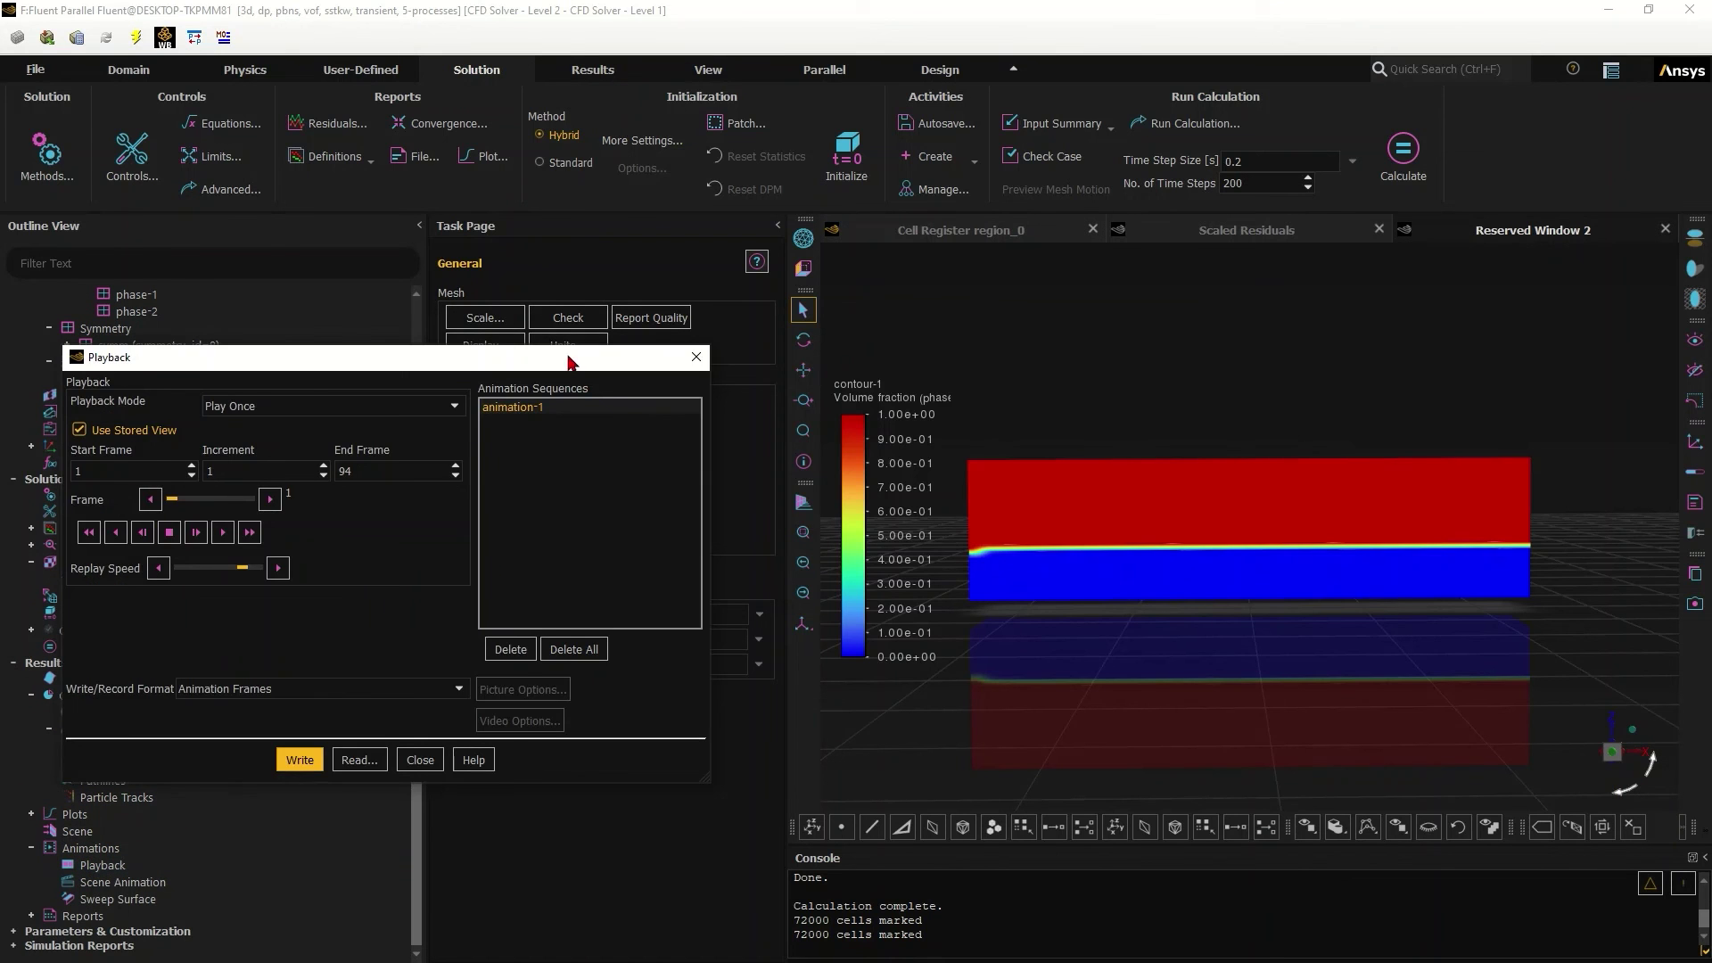
left_click_drag(552, 336, 636, 336)
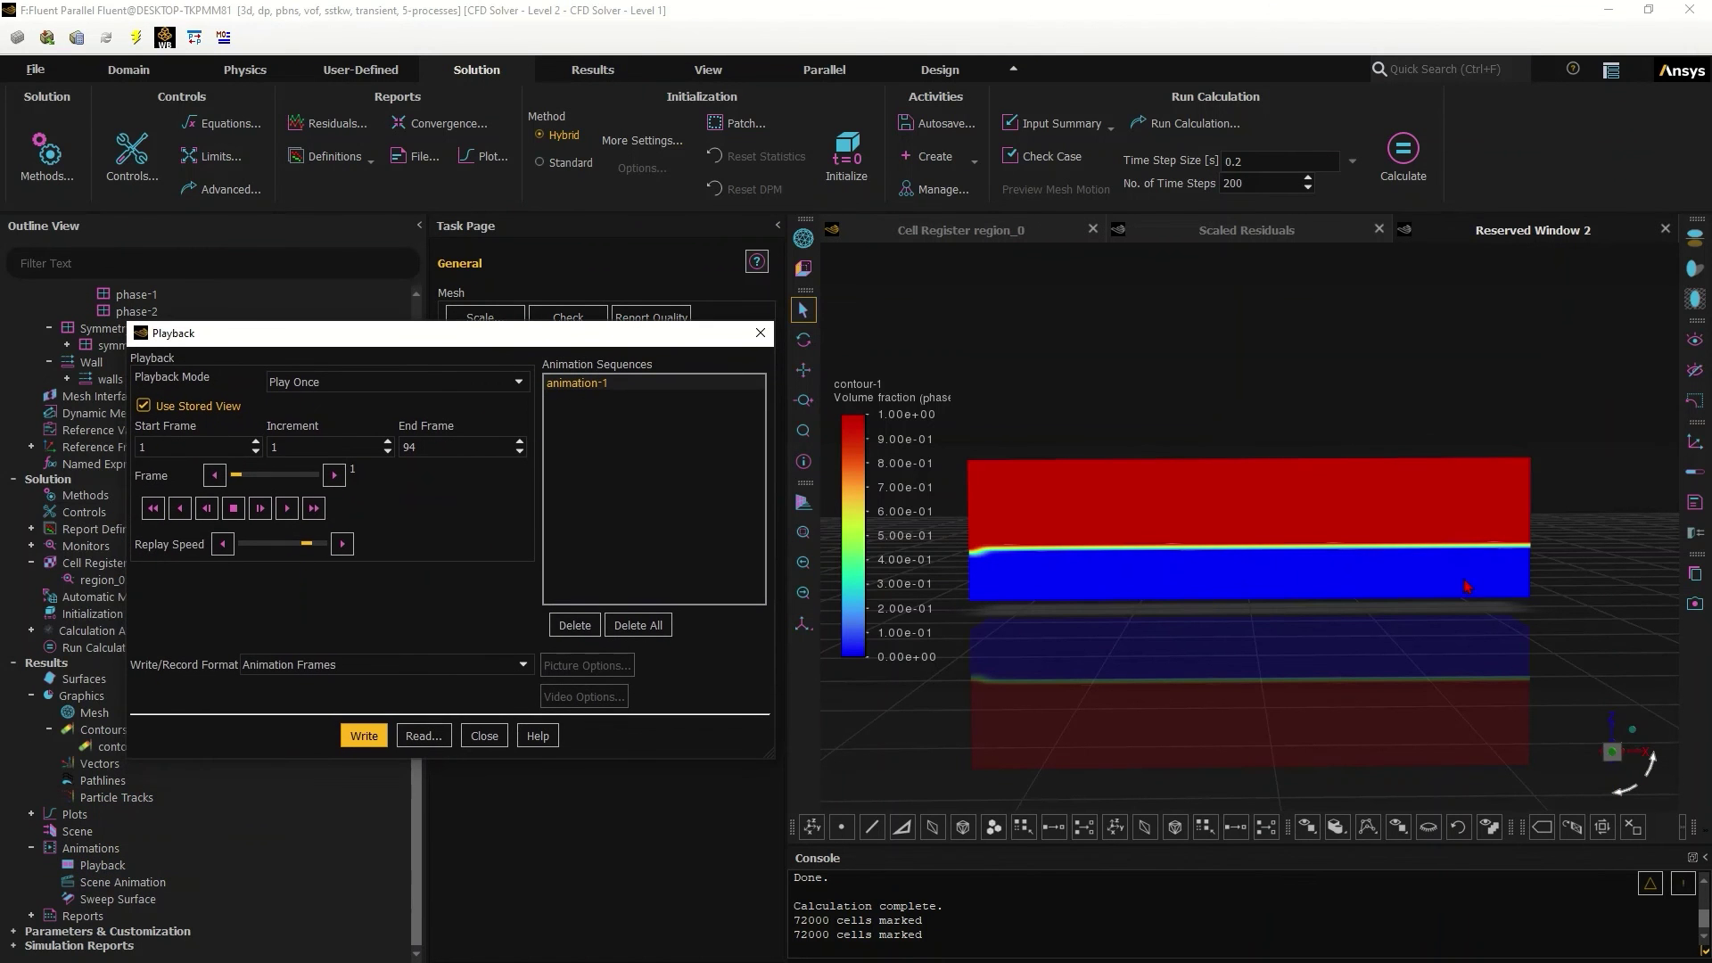
left_click(286, 513)
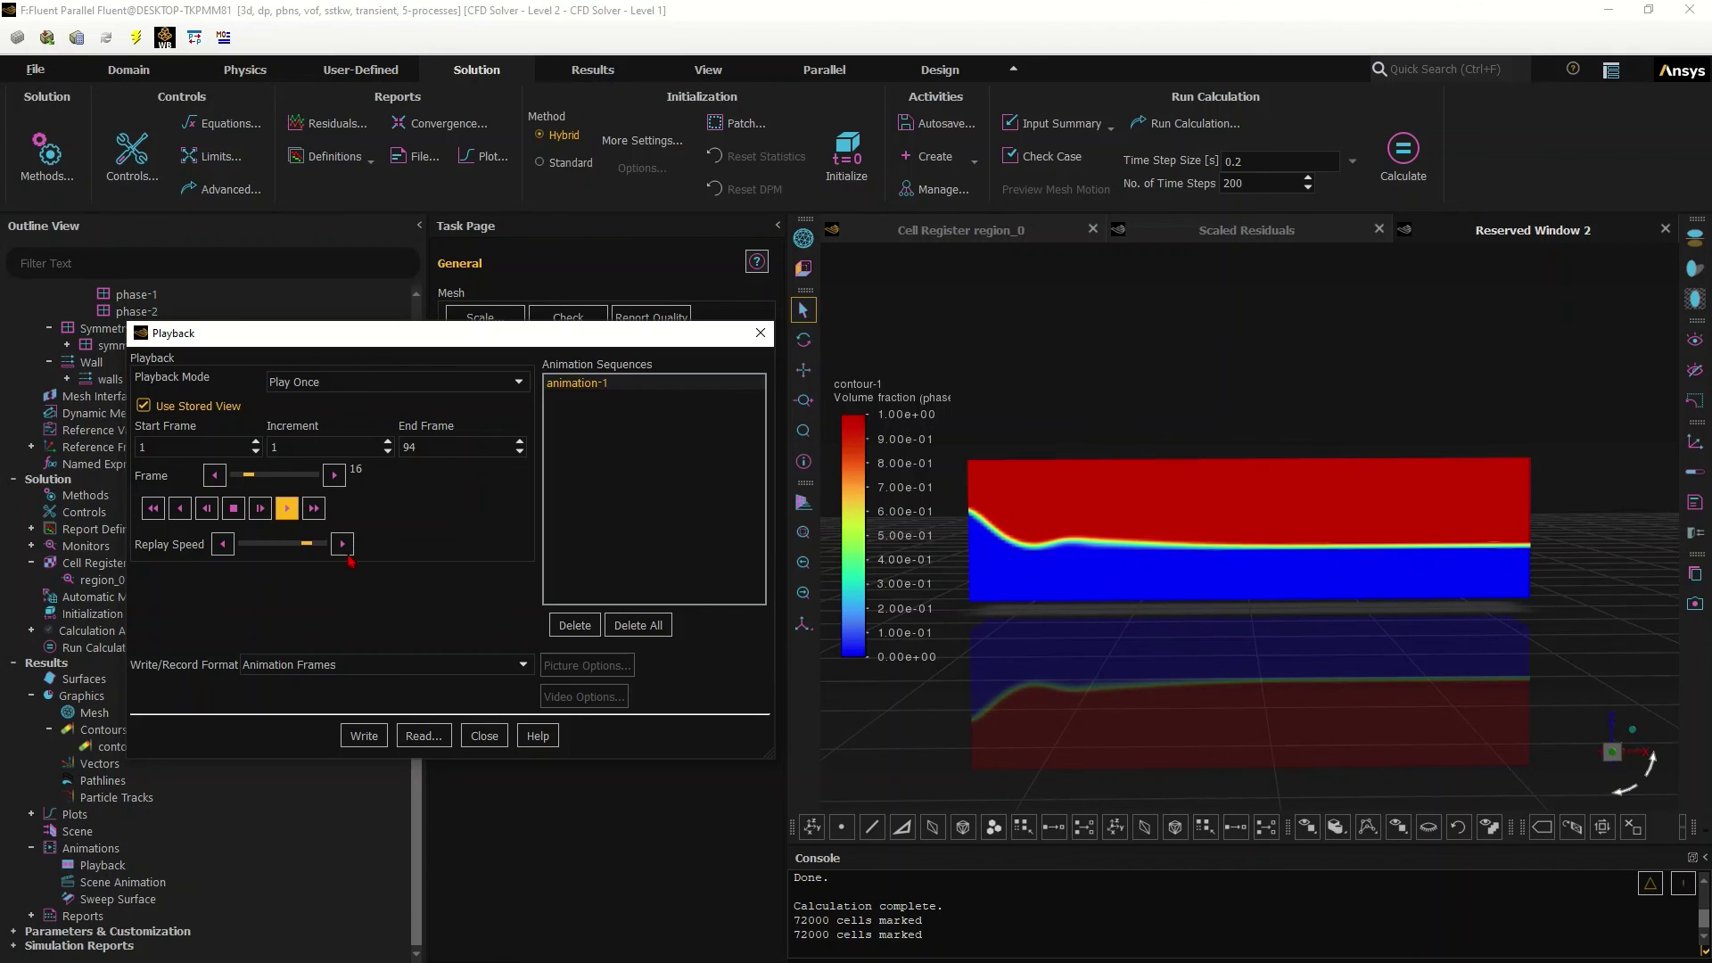
left_click(344, 547)
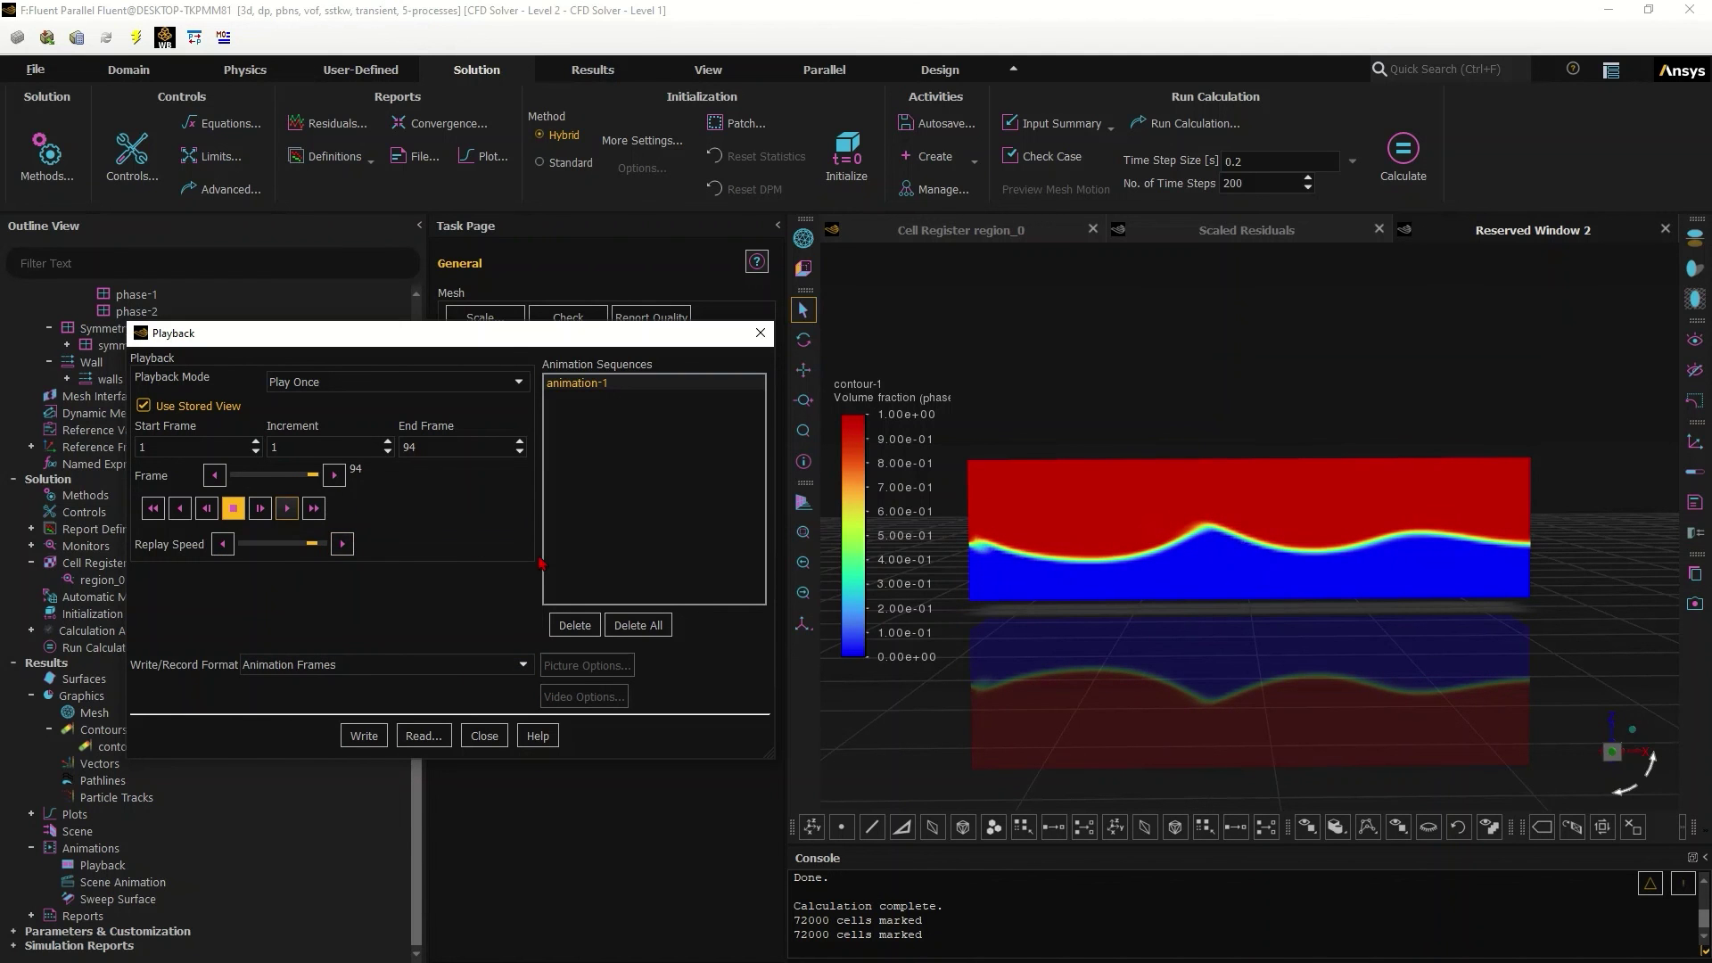
left_click(484, 735)
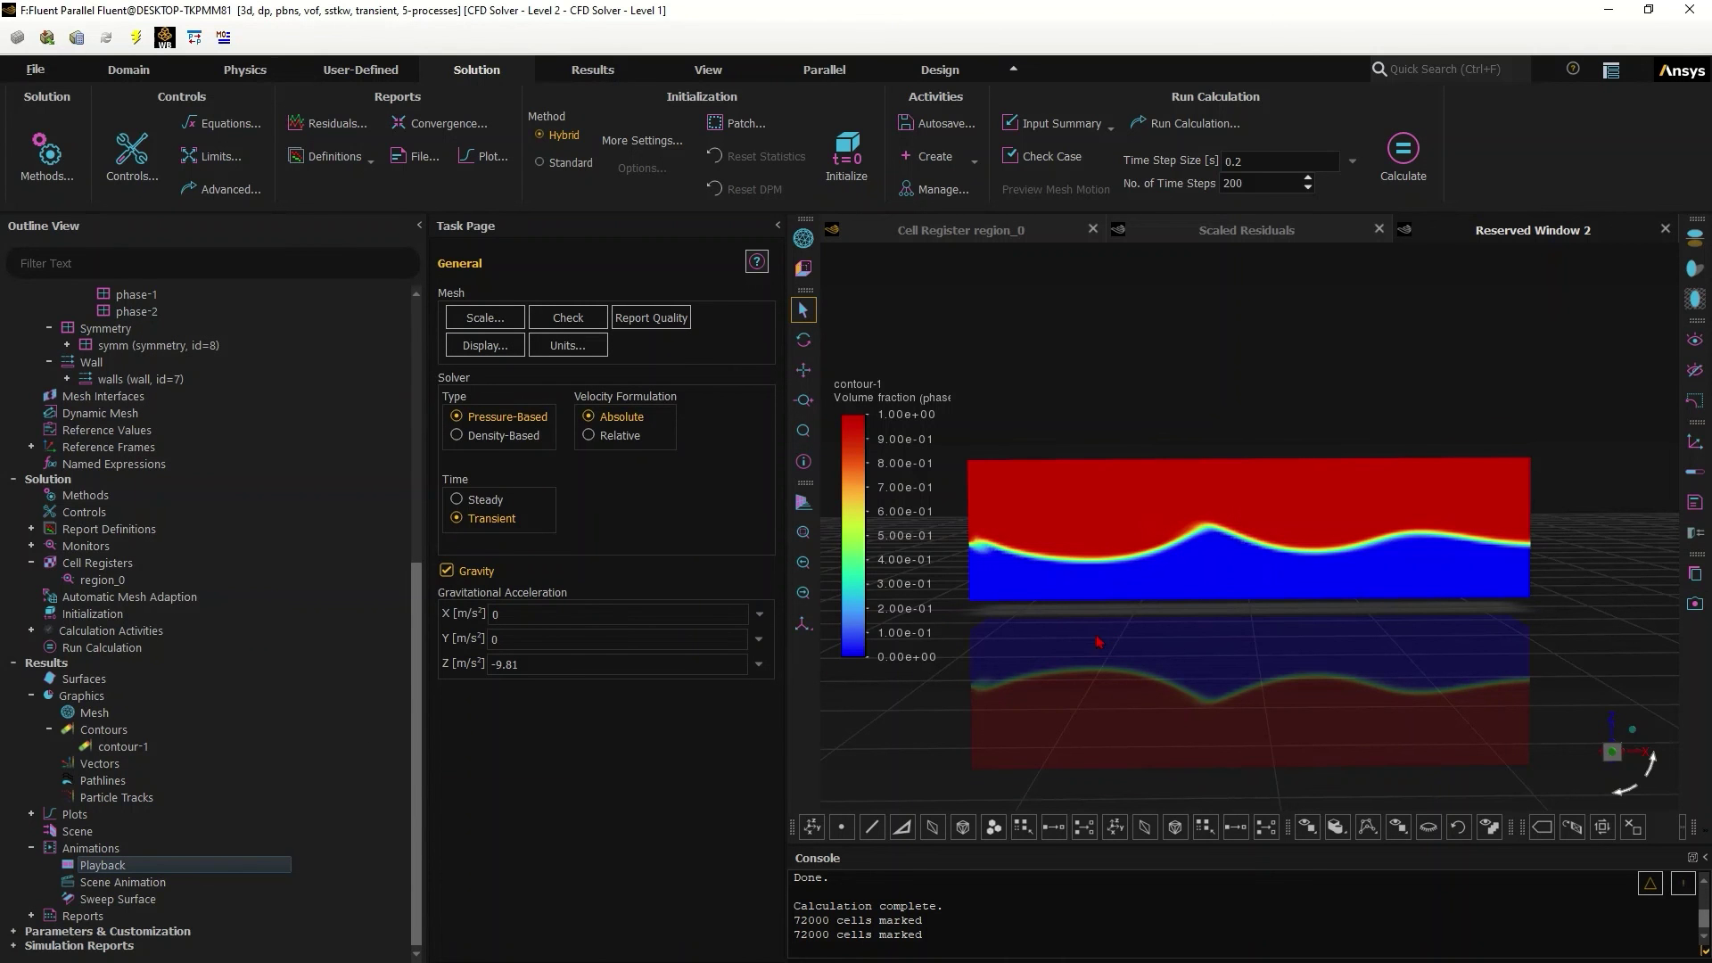